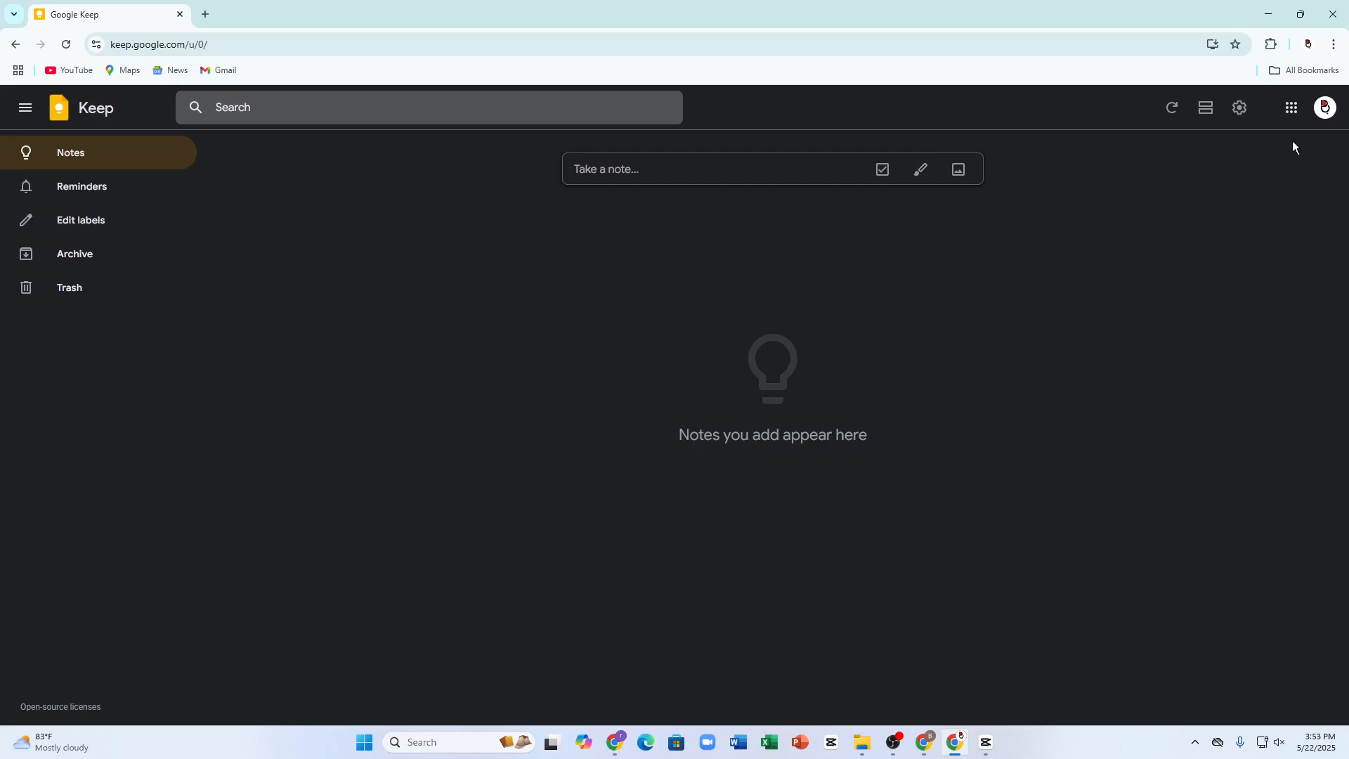
- Search for "google keeps" in a new browser tab, open the Google Keep result, and return to the original Keep tab
{"action": "left_click", "coordinate": [203, 12]}
{"action": "type", "text": "goog"}
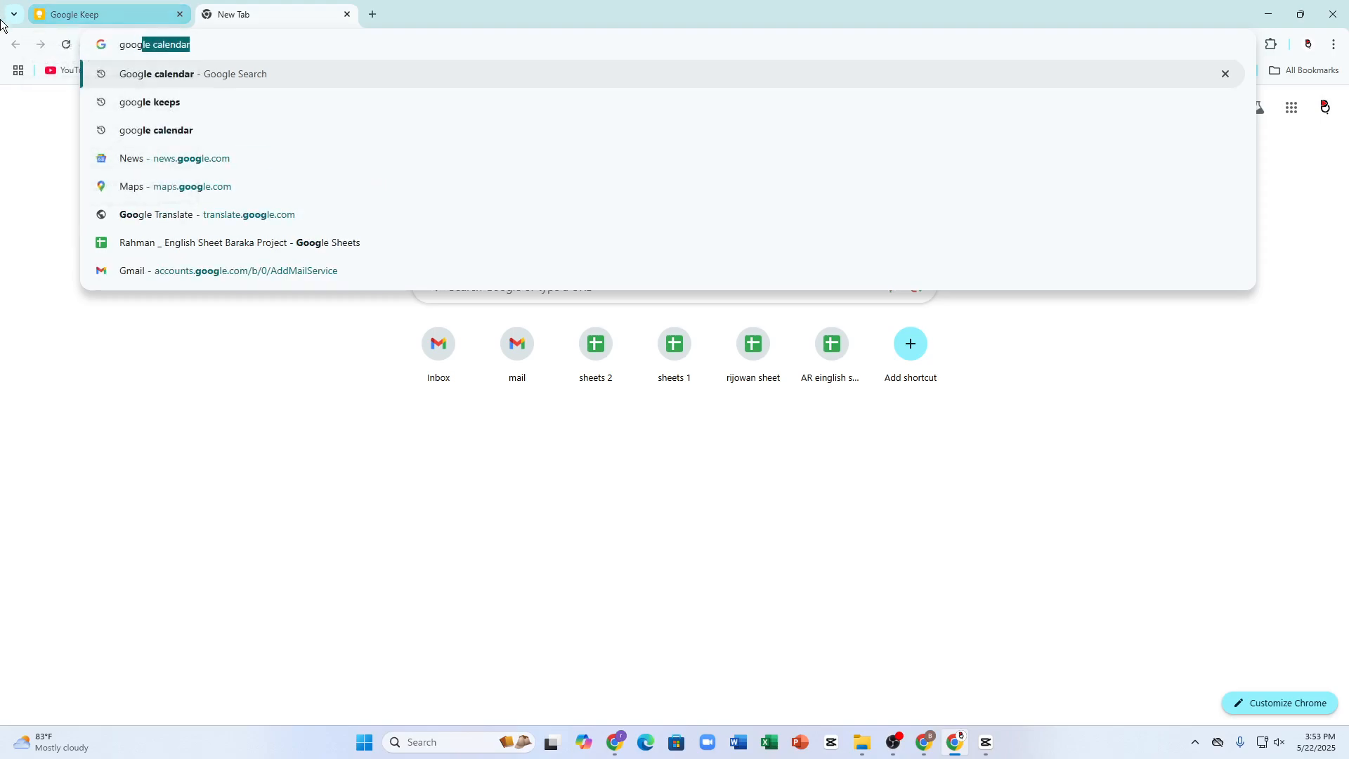
{"action": "type", "text": "le keep"}
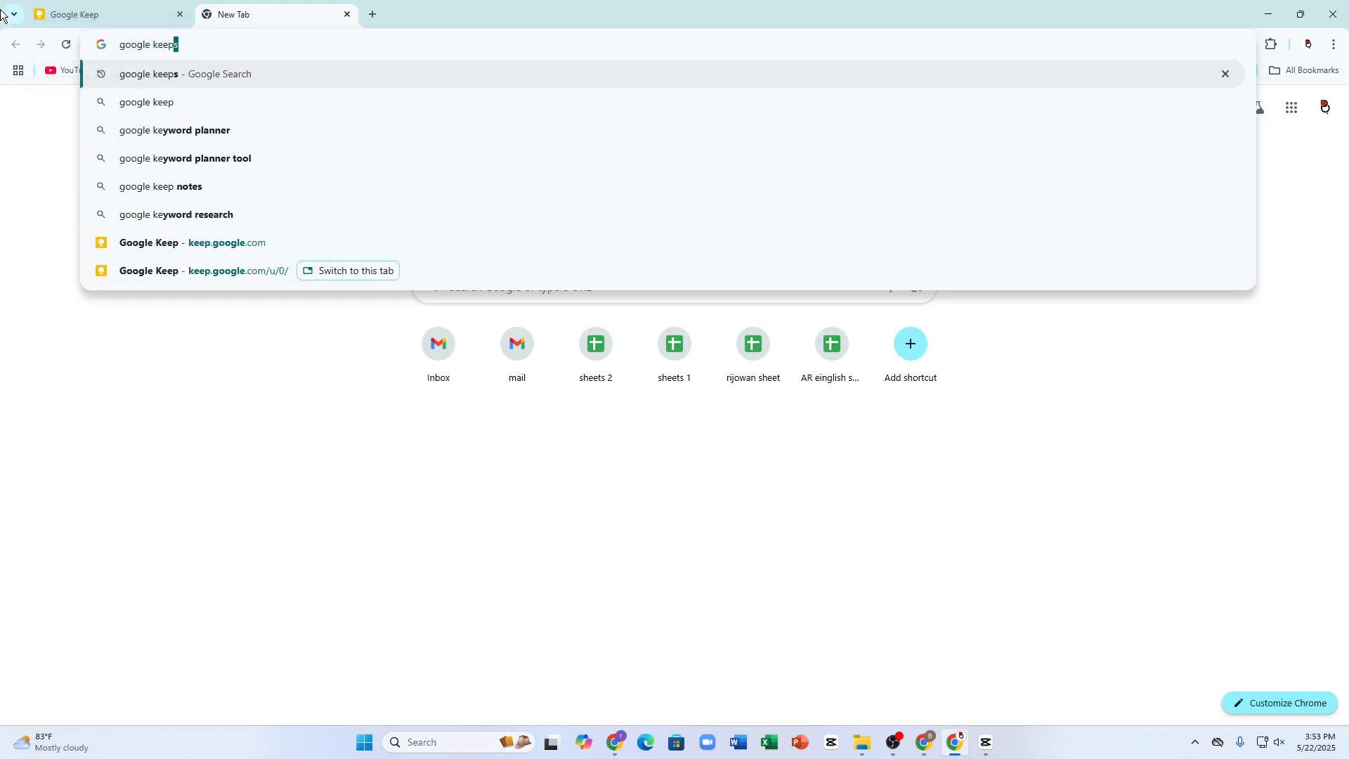
{"action": "type", "text": "s"}
{"action": "key", "text": "Return"}
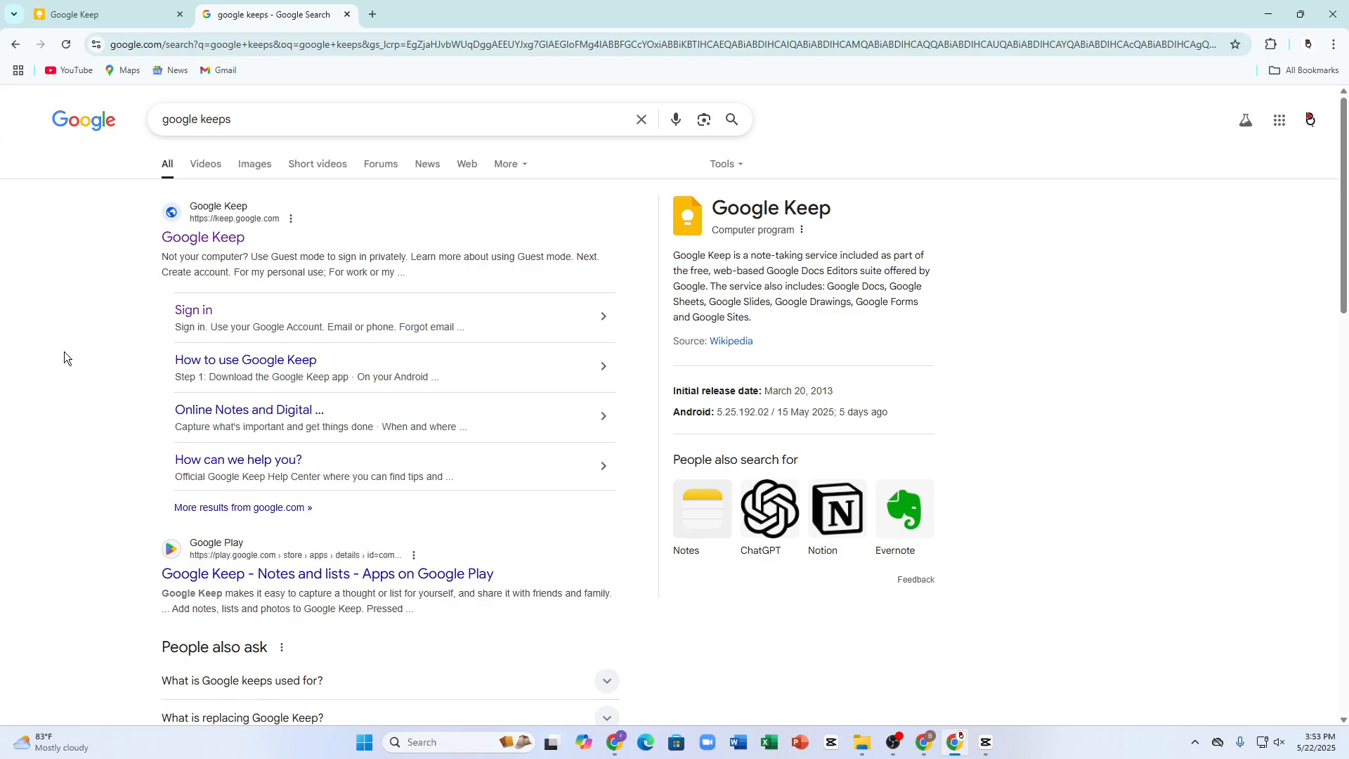
{"action": "left_click", "coordinate": [171, 239]}
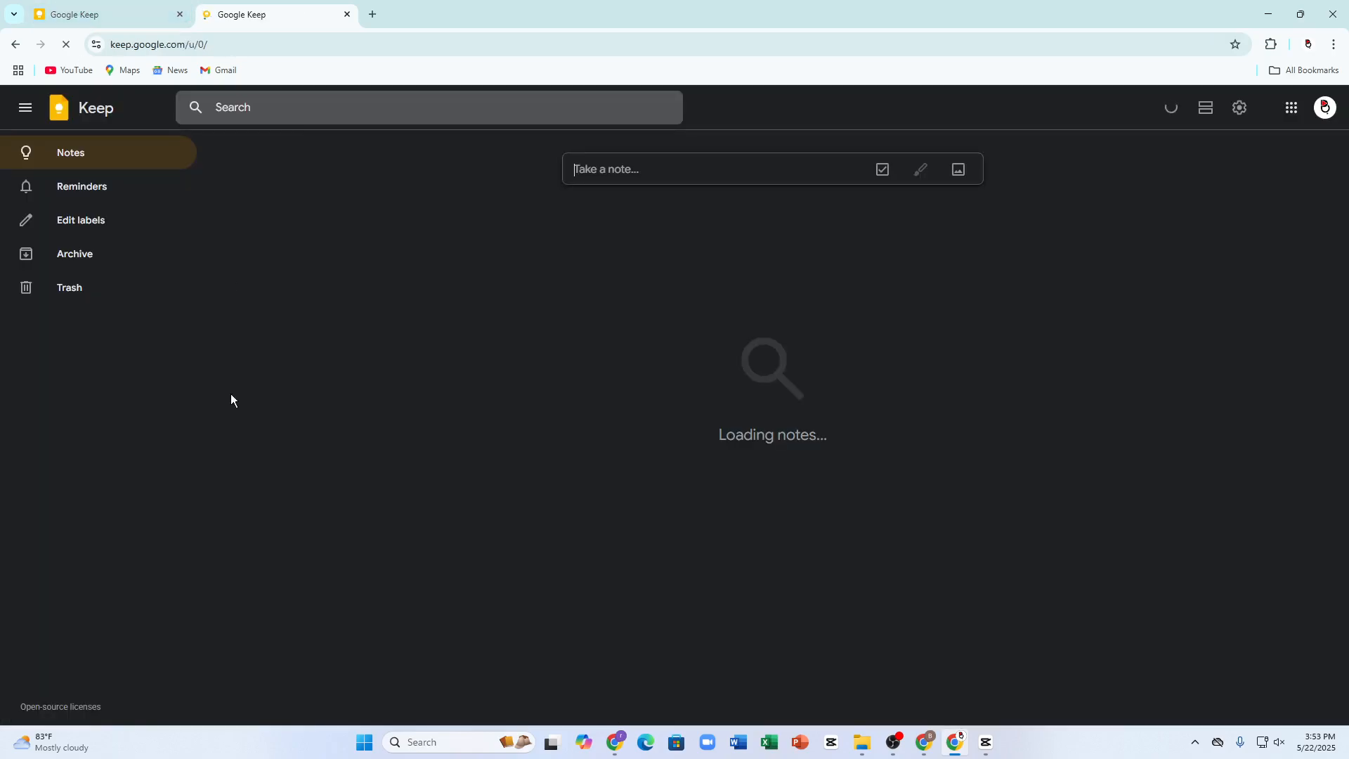
{"action": "left_click", "coordinate": [156, 4]}
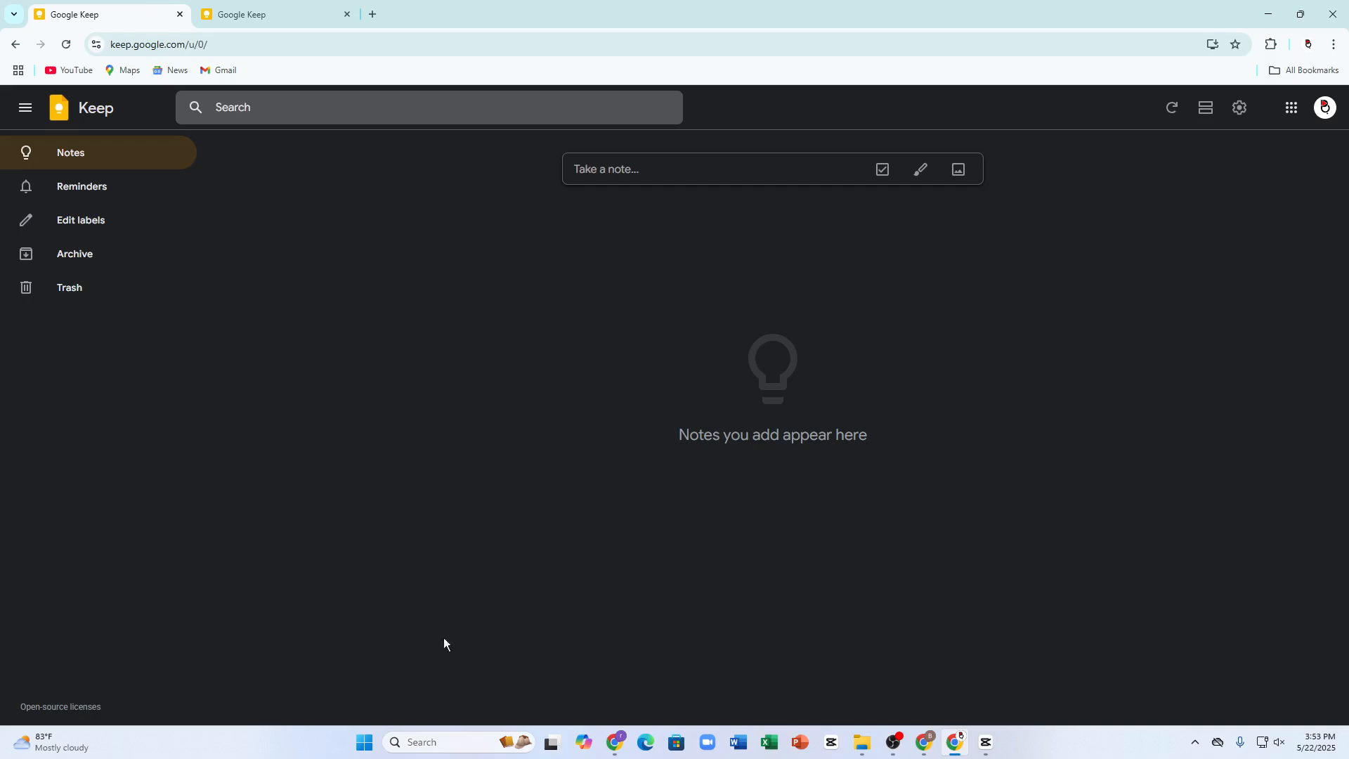
{"action": "left_click", "coordinate": [14, 119]}
{"action": "left_click", "coordinate": [15, 119]}
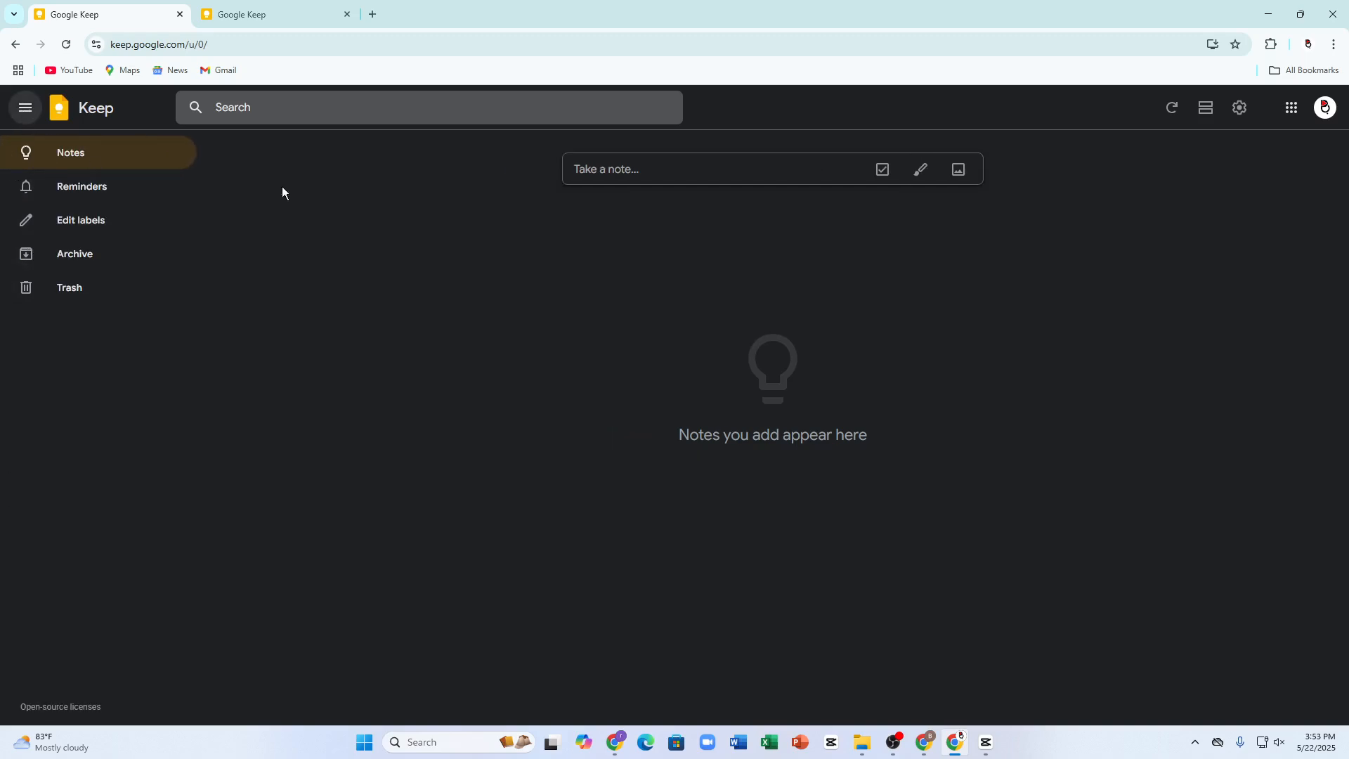
- Create a note titled "Sleeping Routine" with the body text "Before Sleeping Drink water"
{"action": "left_click", "coordinate": [665, 174]}
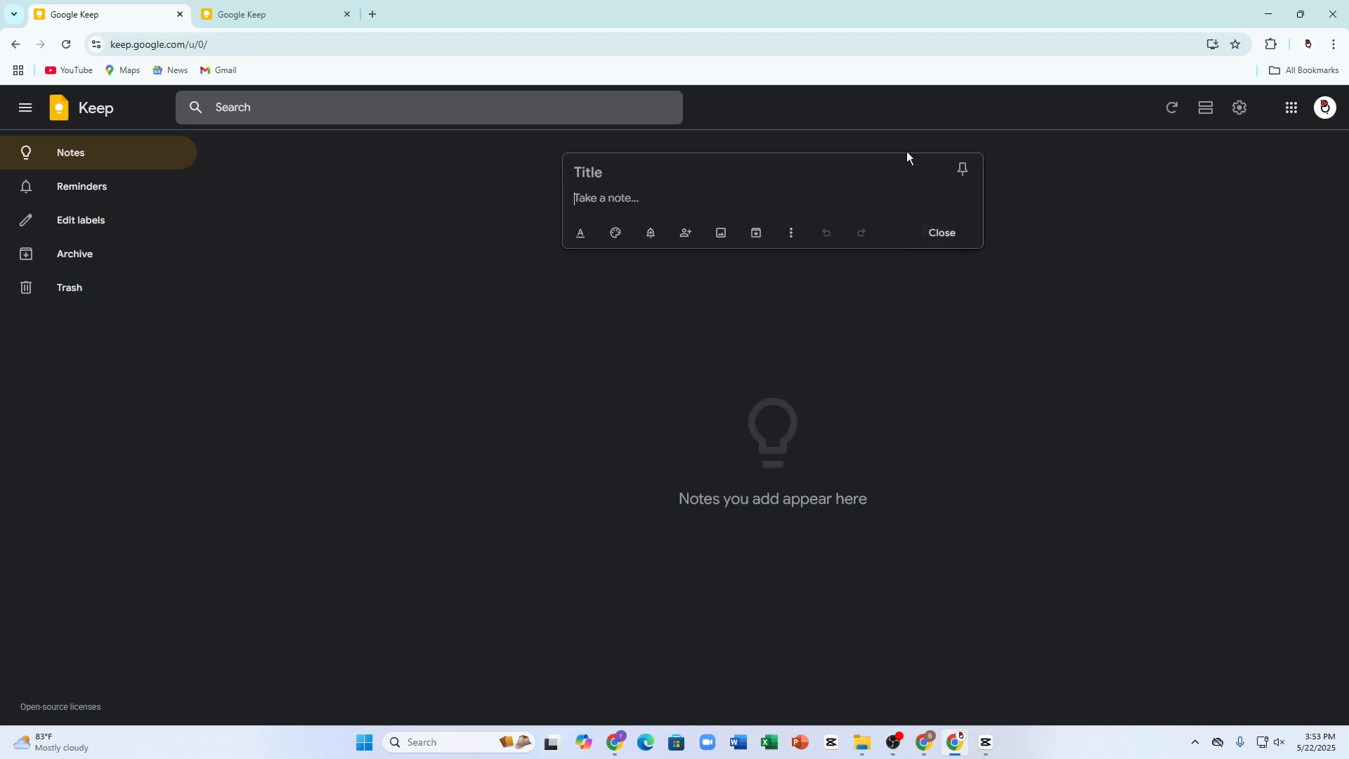
{"action": "left_click", "coordinate": [560, 182]}
{"action": "left_click", "coordinate": [674, 173]}
{"action": "type", "text": "Sleep"}
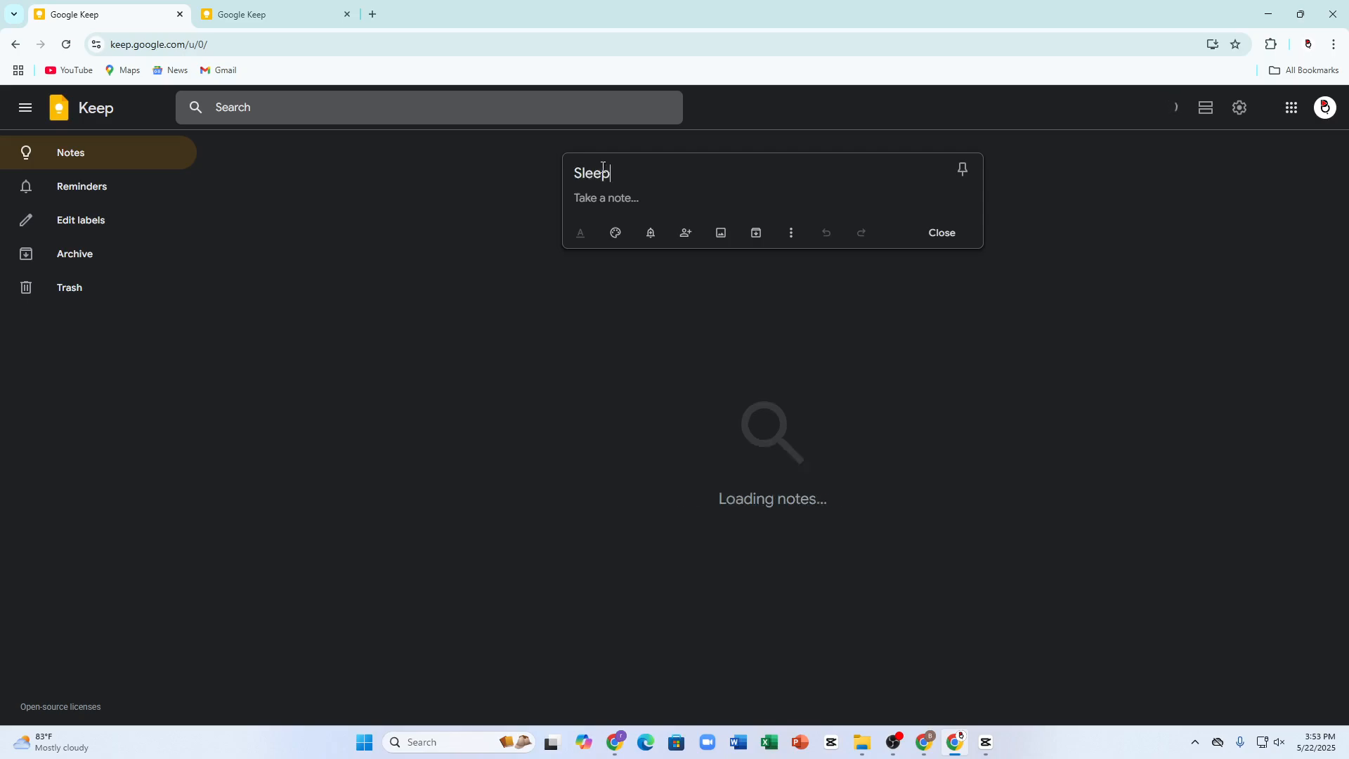
{"action": "type", "text": "ing Rou"}
{"action": "type", "text": "BEfore Sleeping"}
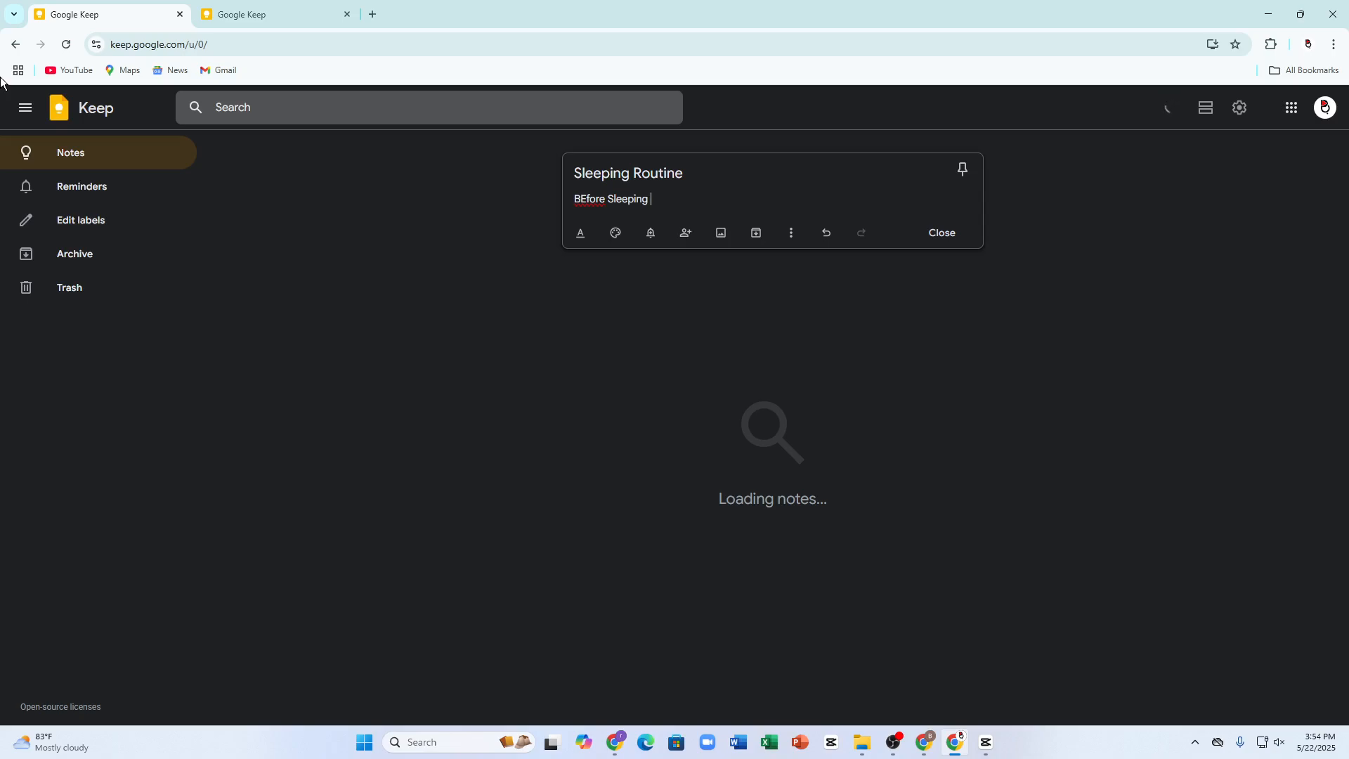
{"action": "type", "text": "Drink water"}
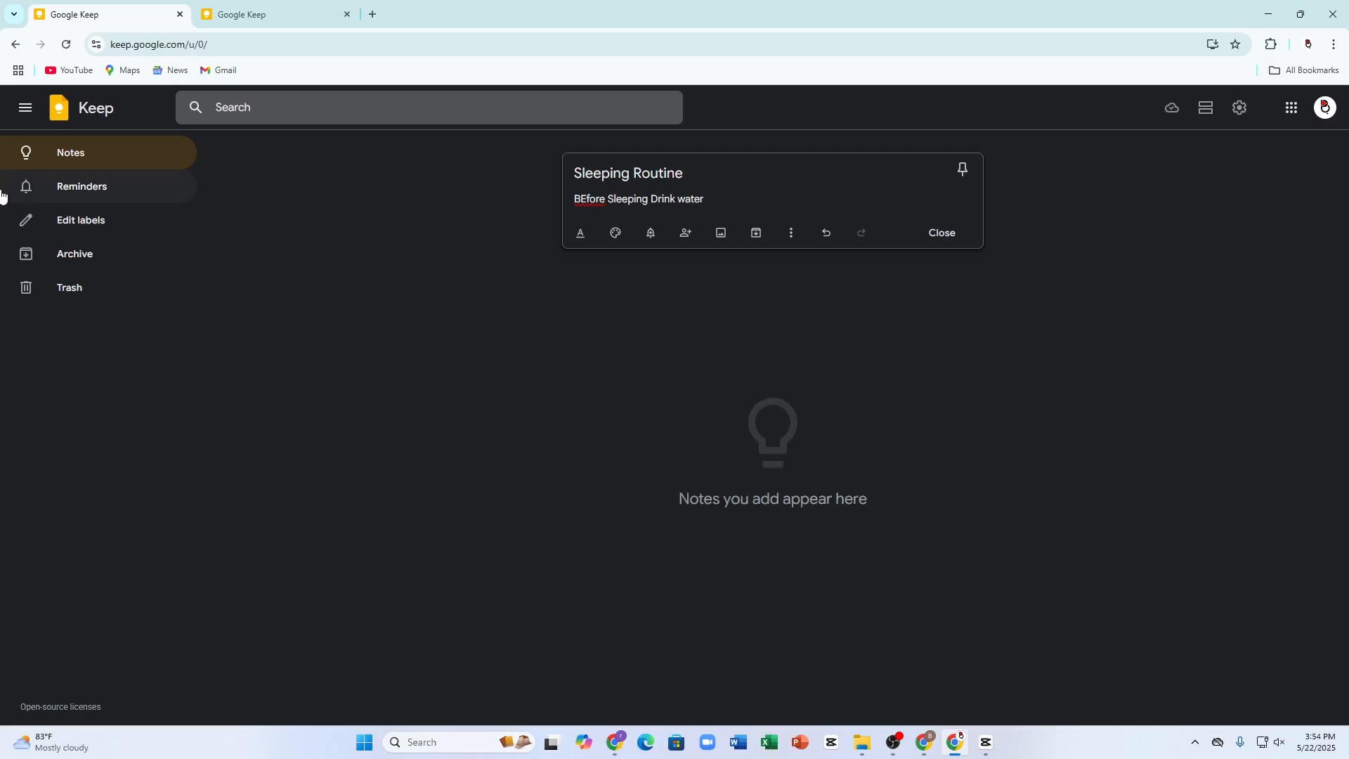
{"action": "left_click", "coordinate": [588, 199]}
{"action": "key", "text": "BackSpace"}
{"action": "type", "text": "e"}
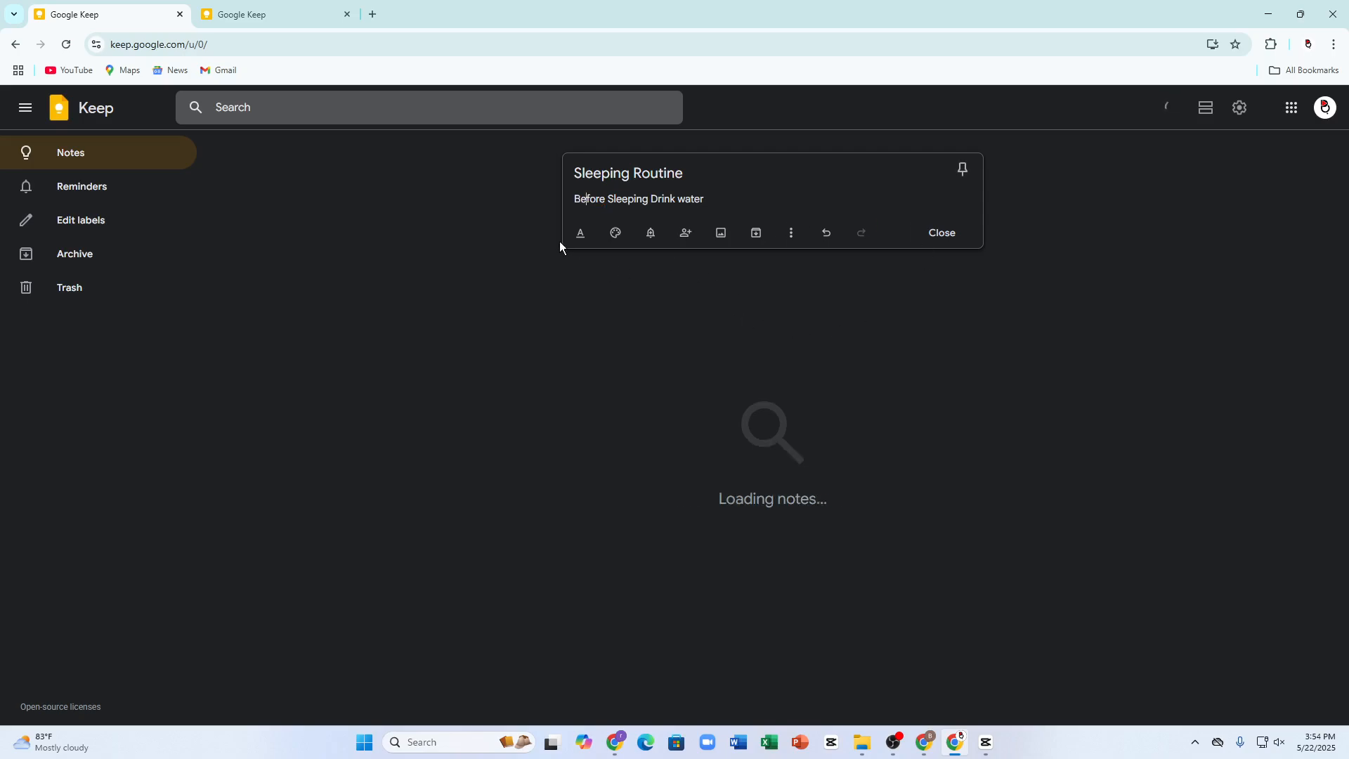
- Format the note's body text as Heading 1, trying Heading 2 and normal text along the way
{"action": "left_click", "coordinate": [582, 235]}
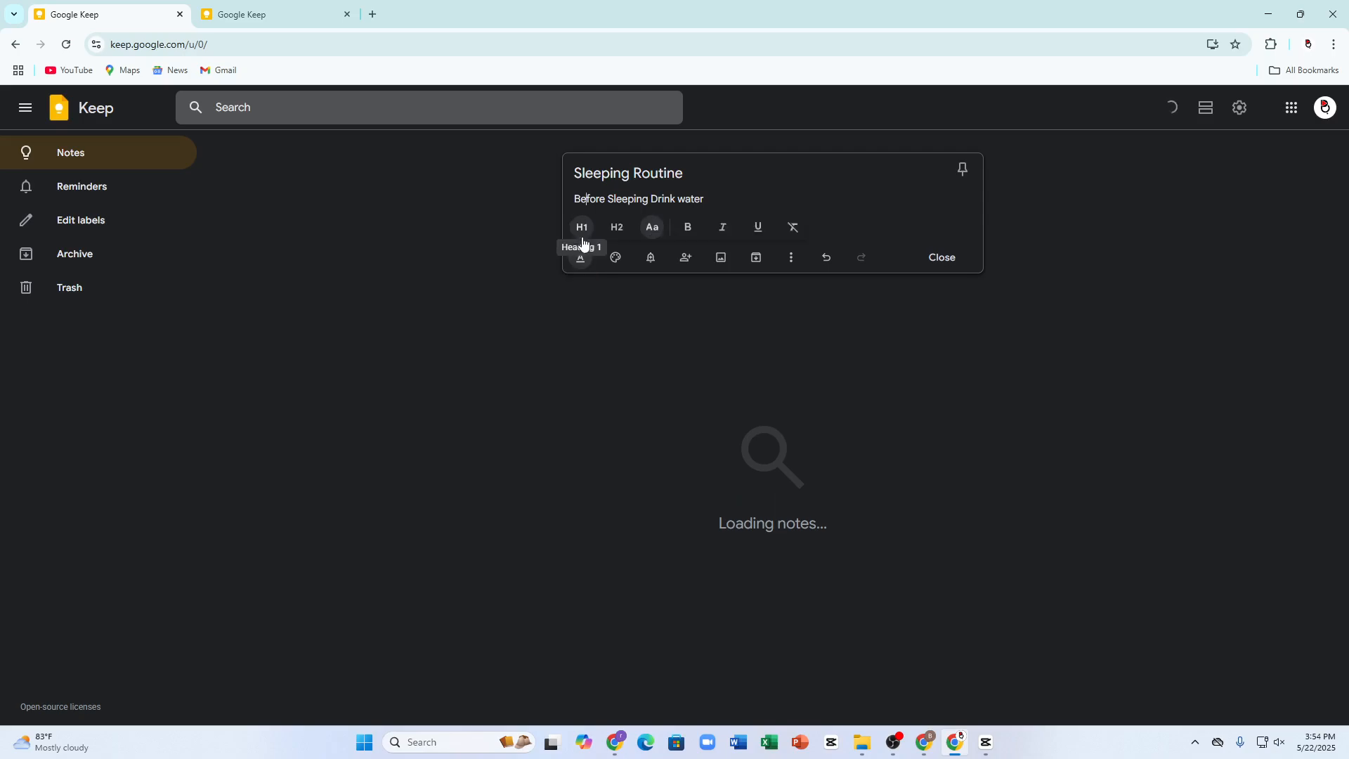
{"action": "left_click", "coordinate": [580, 236]}
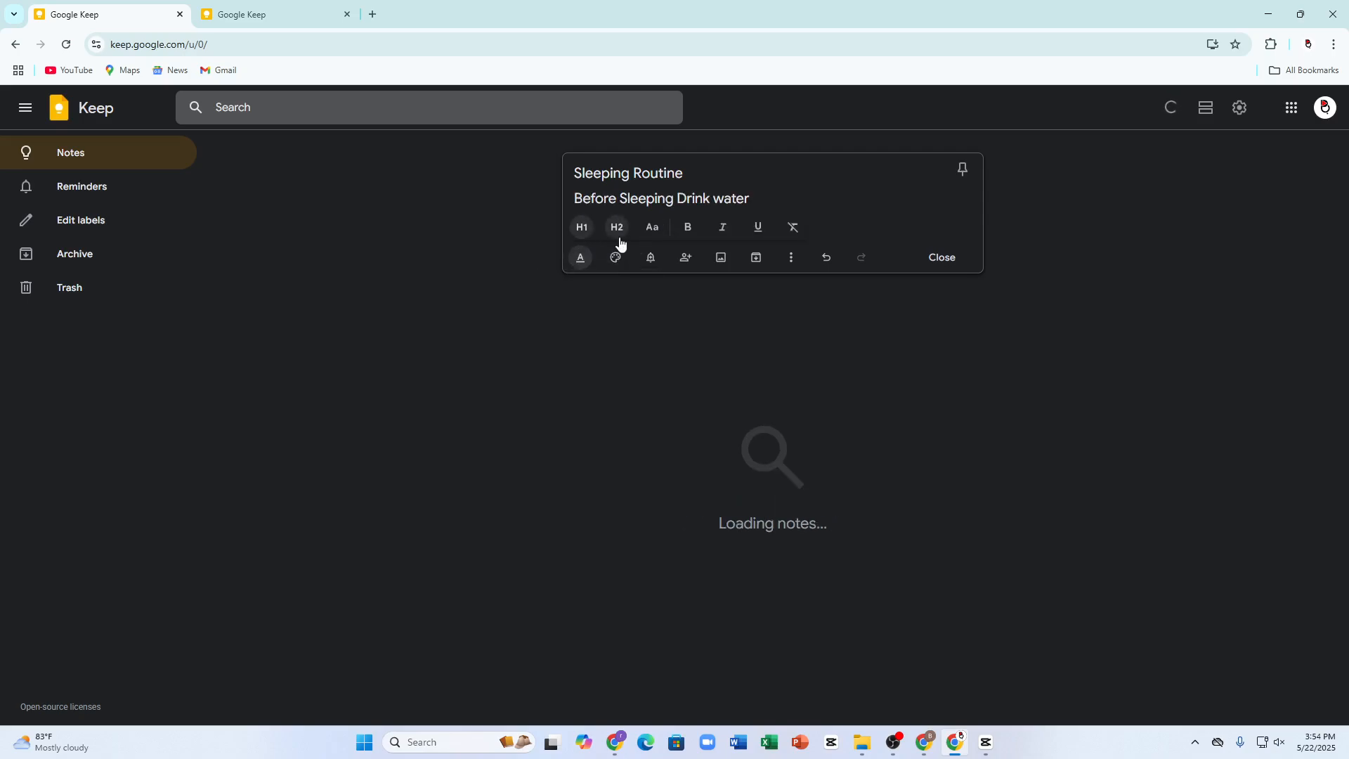
{"action": "left_click", "coordinate": [618, 237]}
{"action": "left_click", "coordinate": [646, 236]}
{"action": "left_click", "coordinate": [582, 234]}
- Make the whole body line of the note bold and italic, without underline
{"action": "left_click", "coordinate": [678, 199]}
{"action": "triple_click", "coordinate": [680, 199]}
{"action": "left_click", "coordinate": [688, 227]}
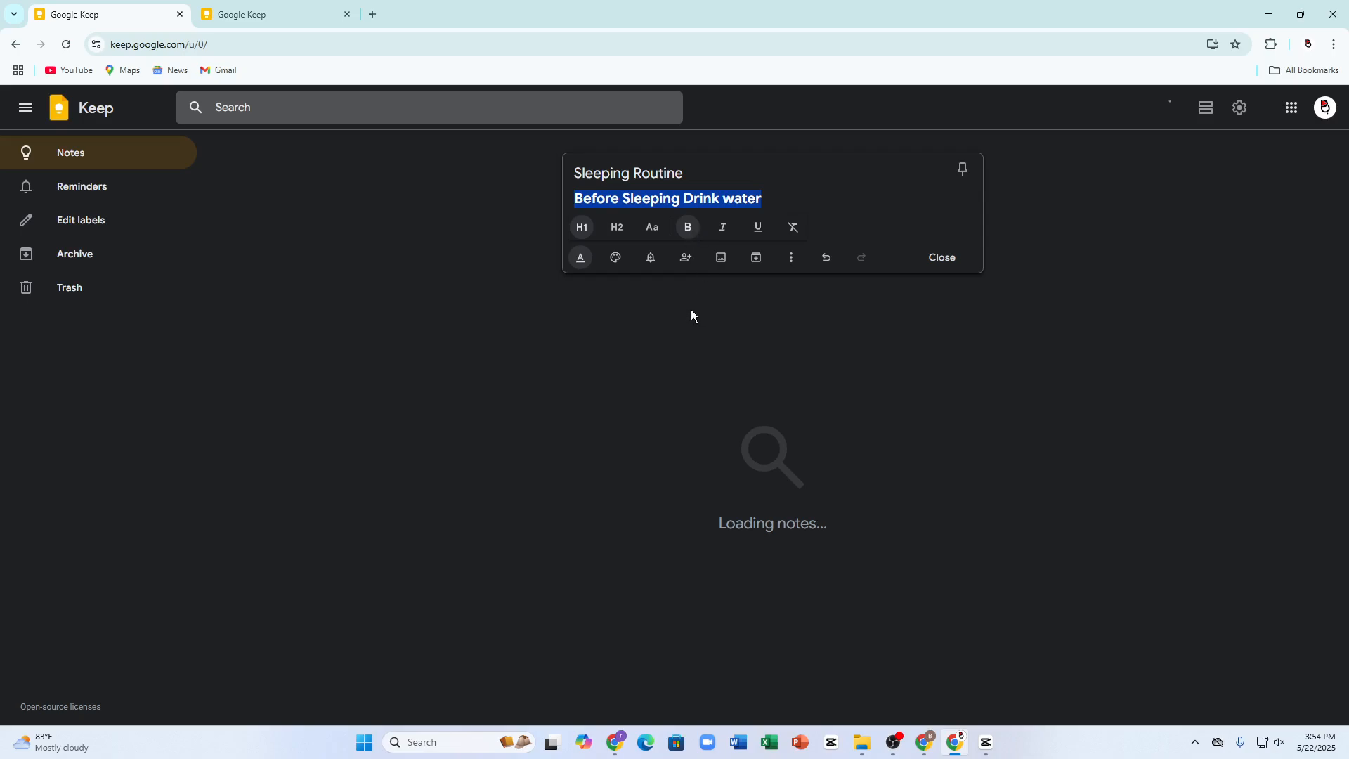
{"action": "left_click", "coordinate": [723, 227]}
{"action": "left_click", "coordinate": [756, 228]}
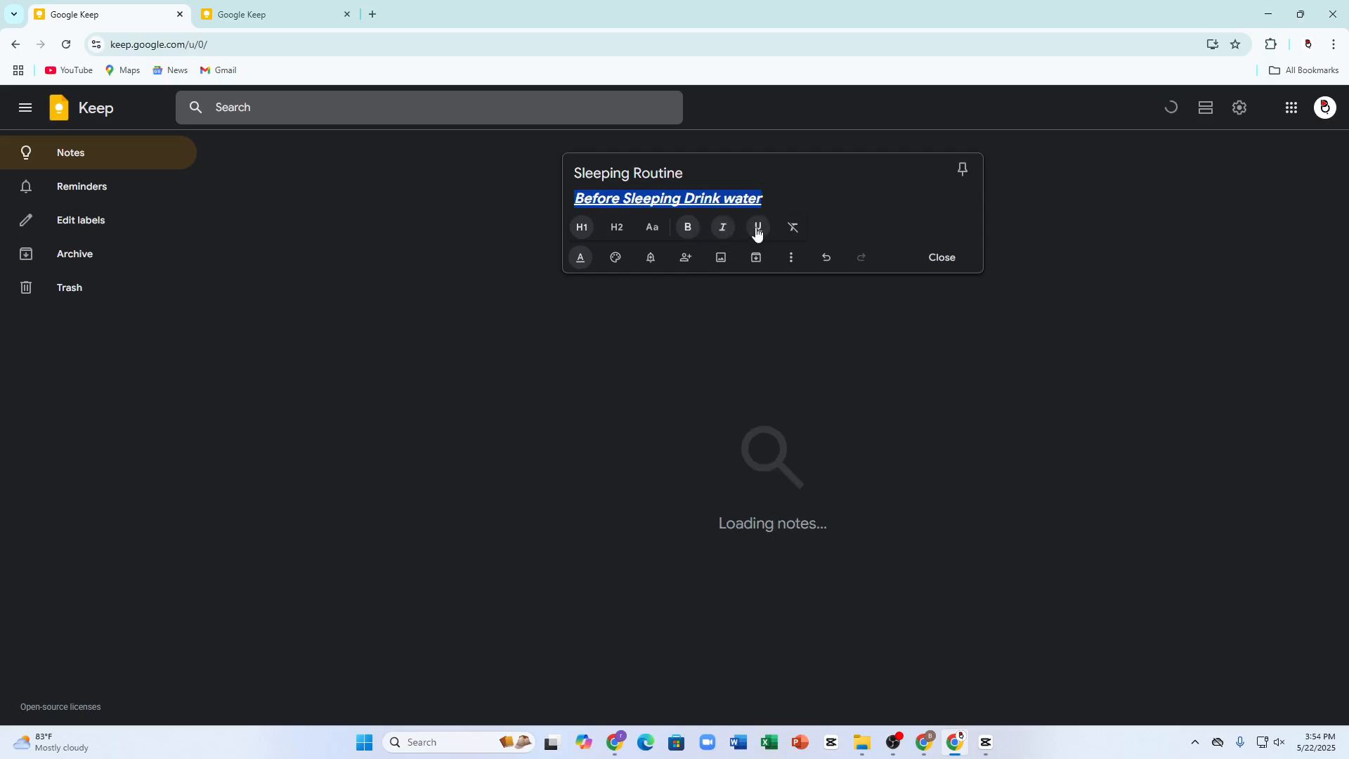
{"action": "left_click", "coordinate": [757, 230]}
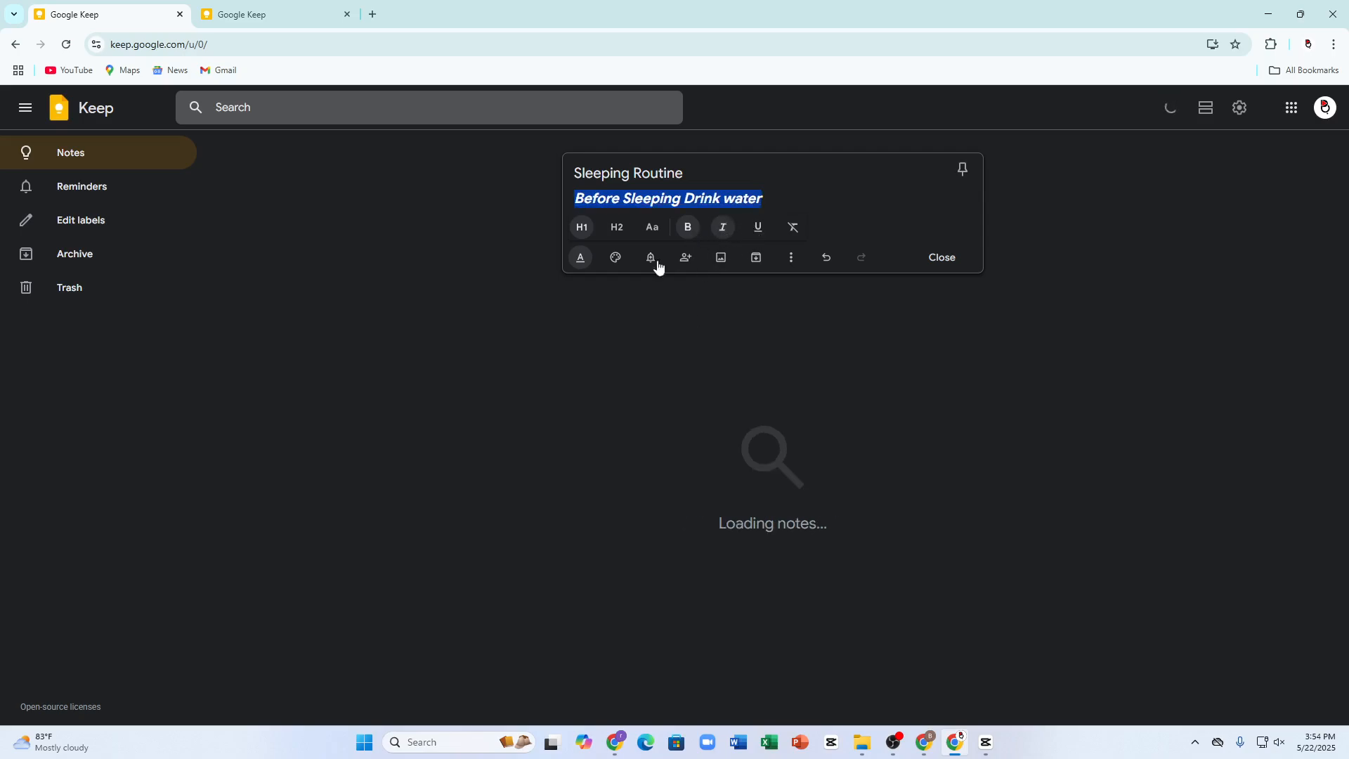
{"action": "left_click", "coordinate": [759, 197]}
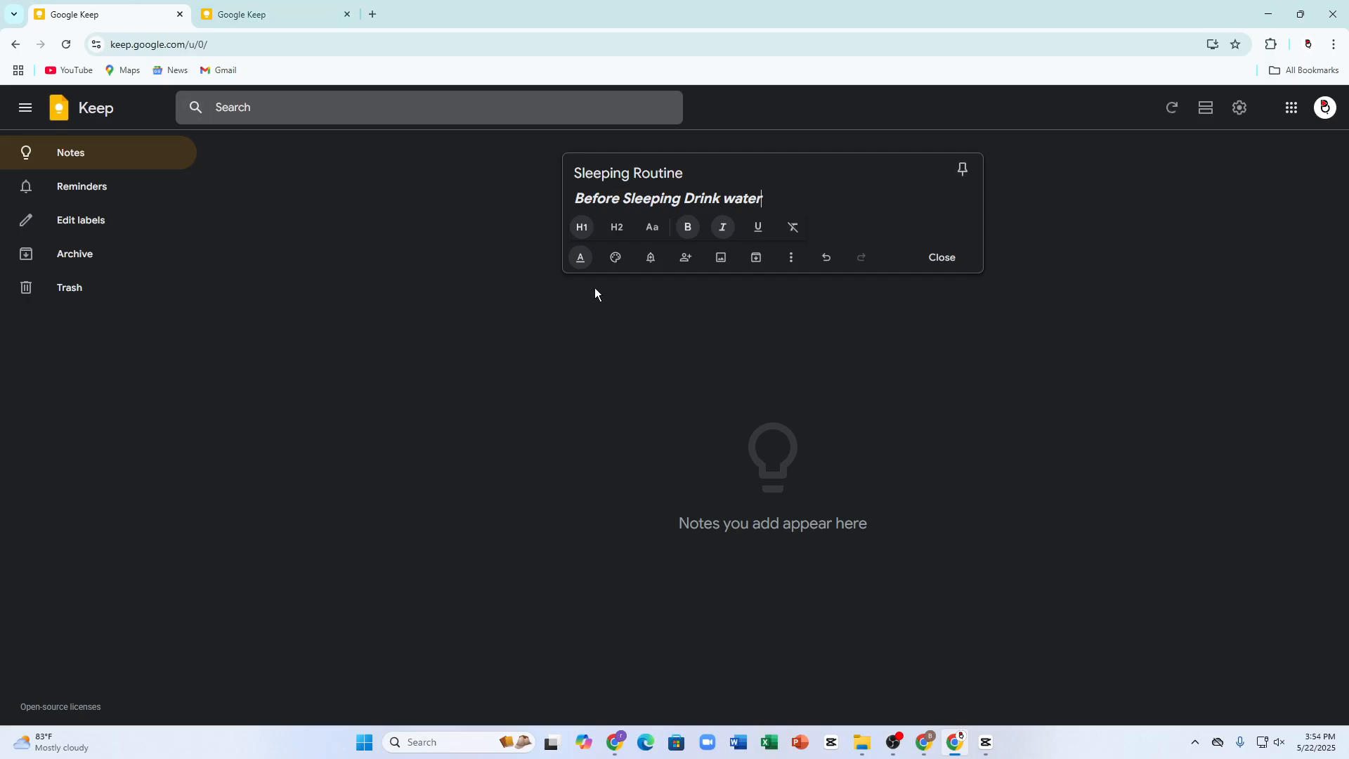
- Try red and dark blue note colours and the forest background image, and reset both colour and image to default
{"action": "left_click", "coordinate": [613, 258]}
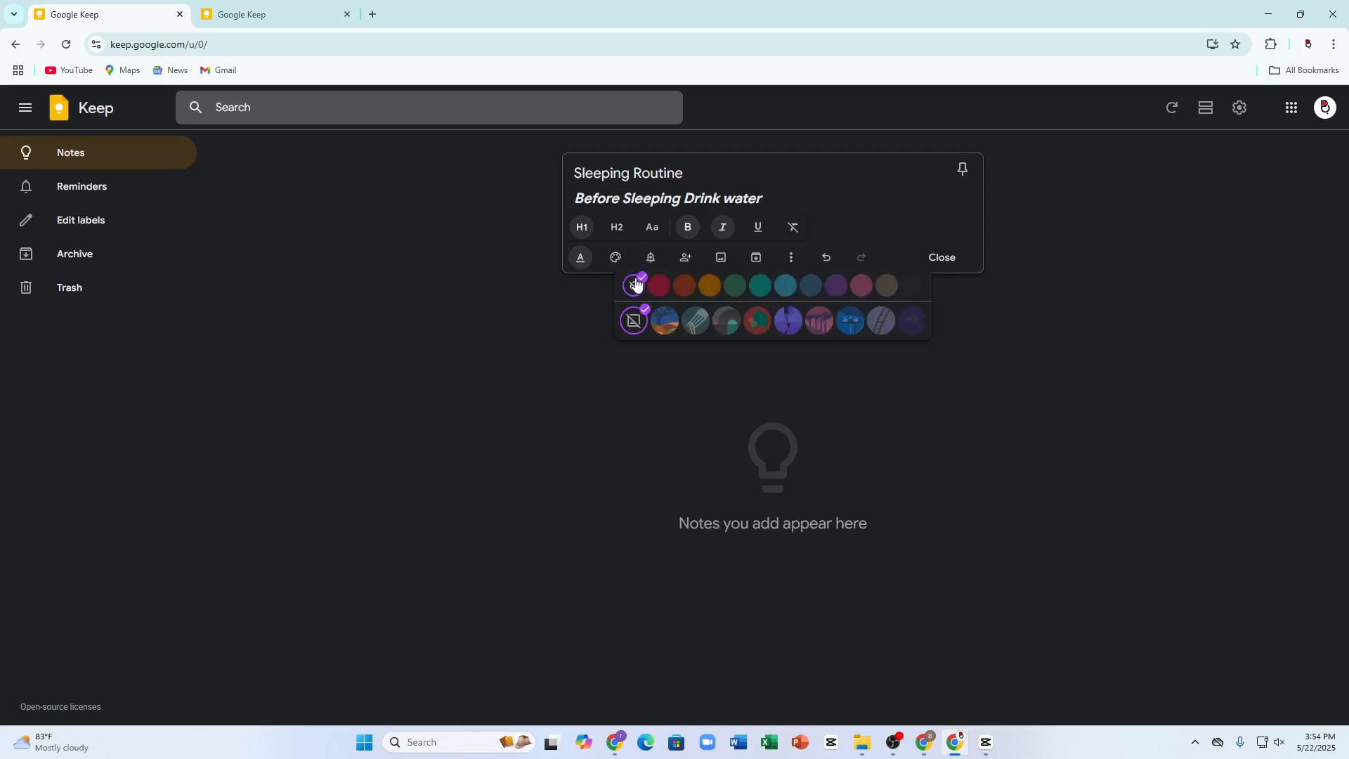
{"action": "left_click", "coordinate": [613, 267]}
{"action": "left_click", "coordinate": [616, 260]}
{"action": "left_click", "coordinate": [659, 285]}
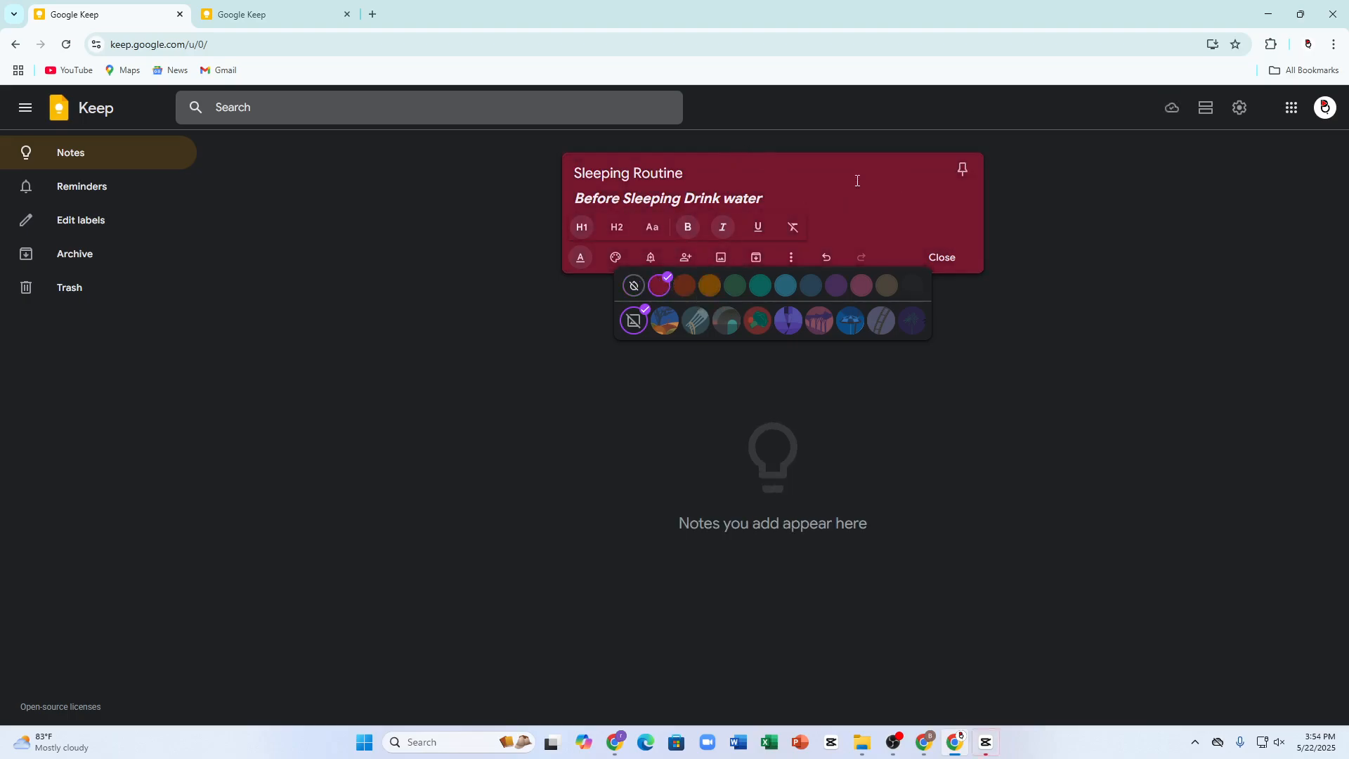
{"action": "left_click", "coordinate": [806, 291]}
{"action": "left_click", "coordinate": [816, 323]}
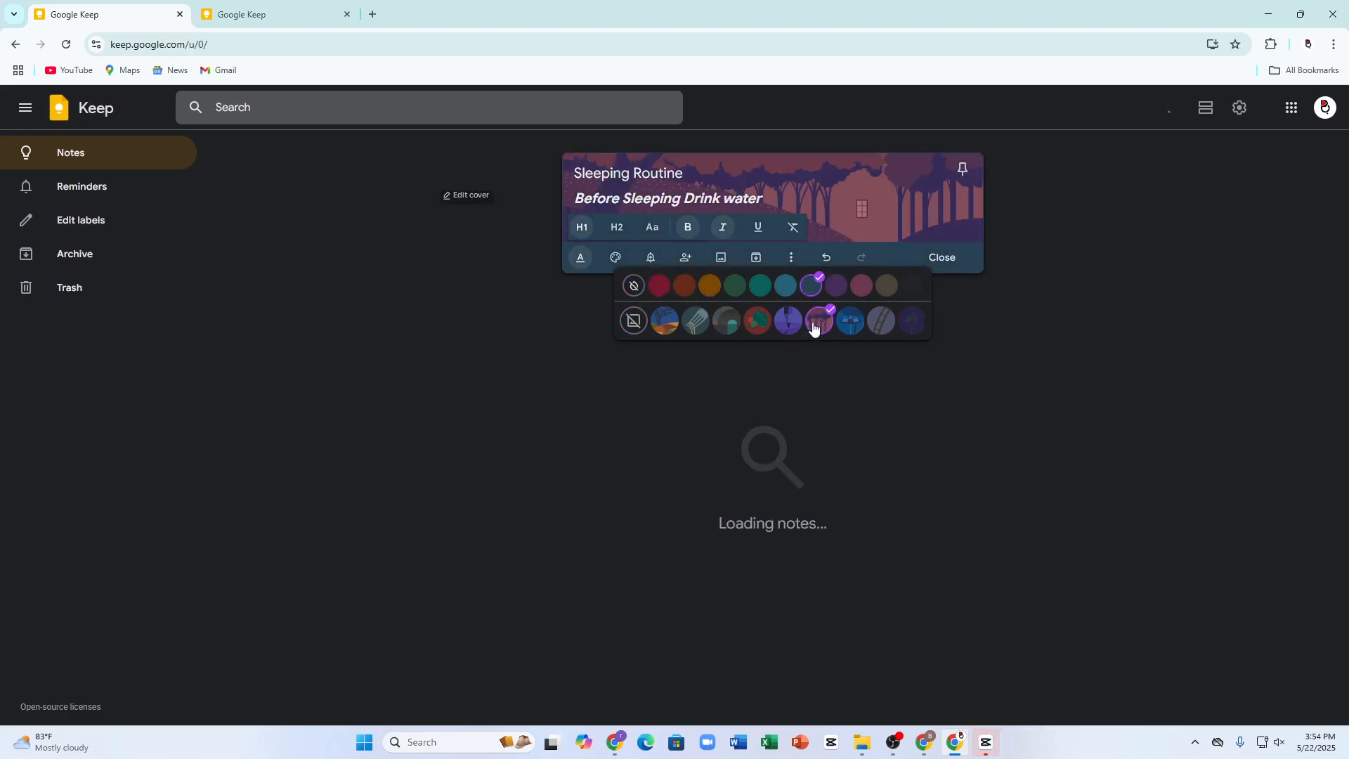
{"action": "left_click", "coordinate": [632, 325]}
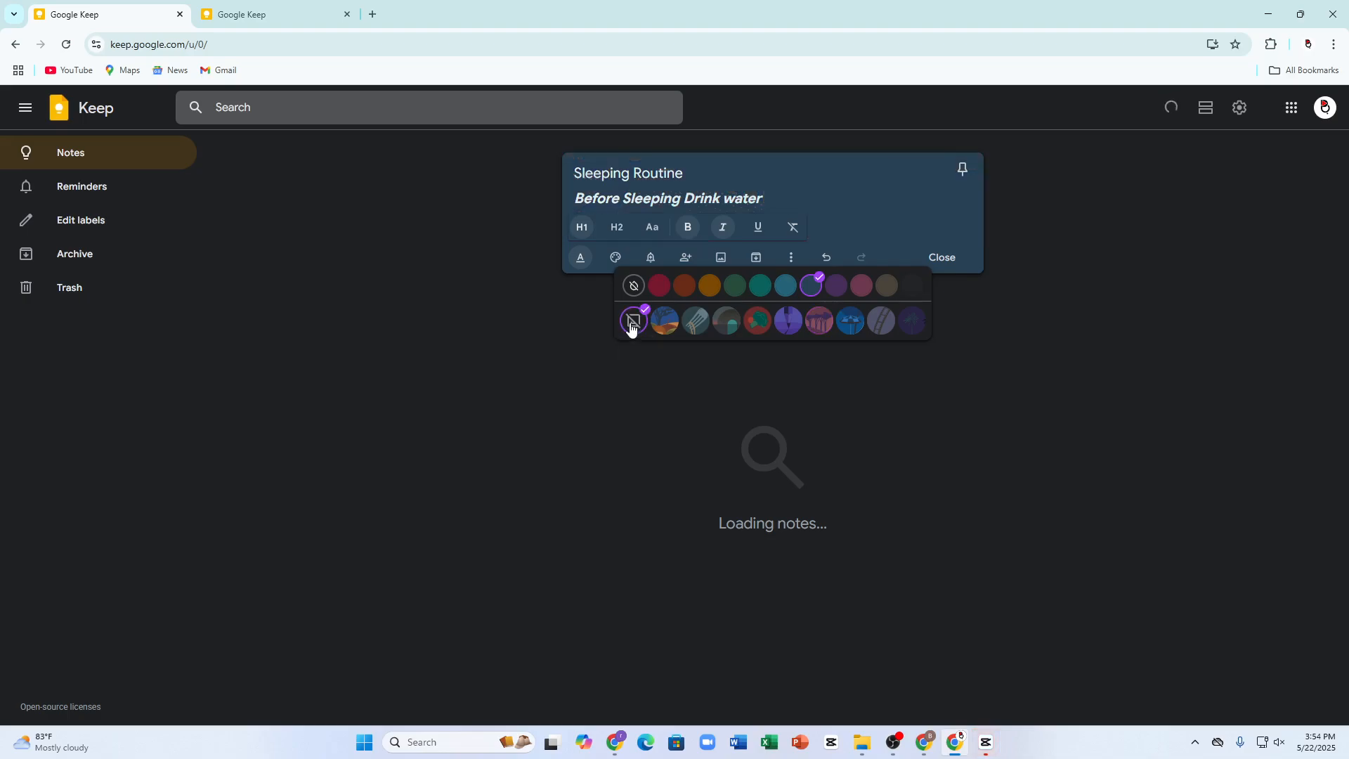
{"action": "left_click", "coordinate": [635, 290]}
- Apply the purple Notes background image and the amber colour to the note, and close it
{"action": "left_click", "coordinate": [664, 321]}
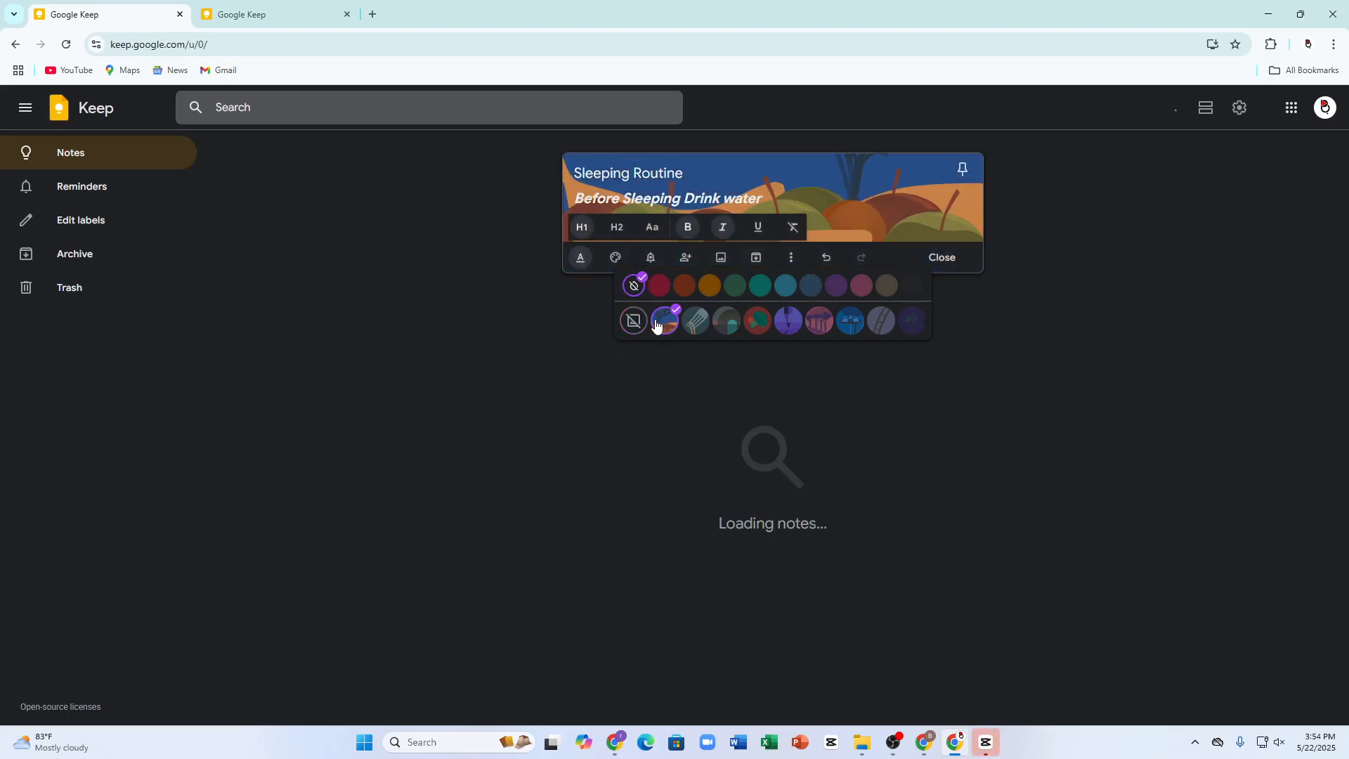
{"action": "left_click", "coordinate": [789, 323]}
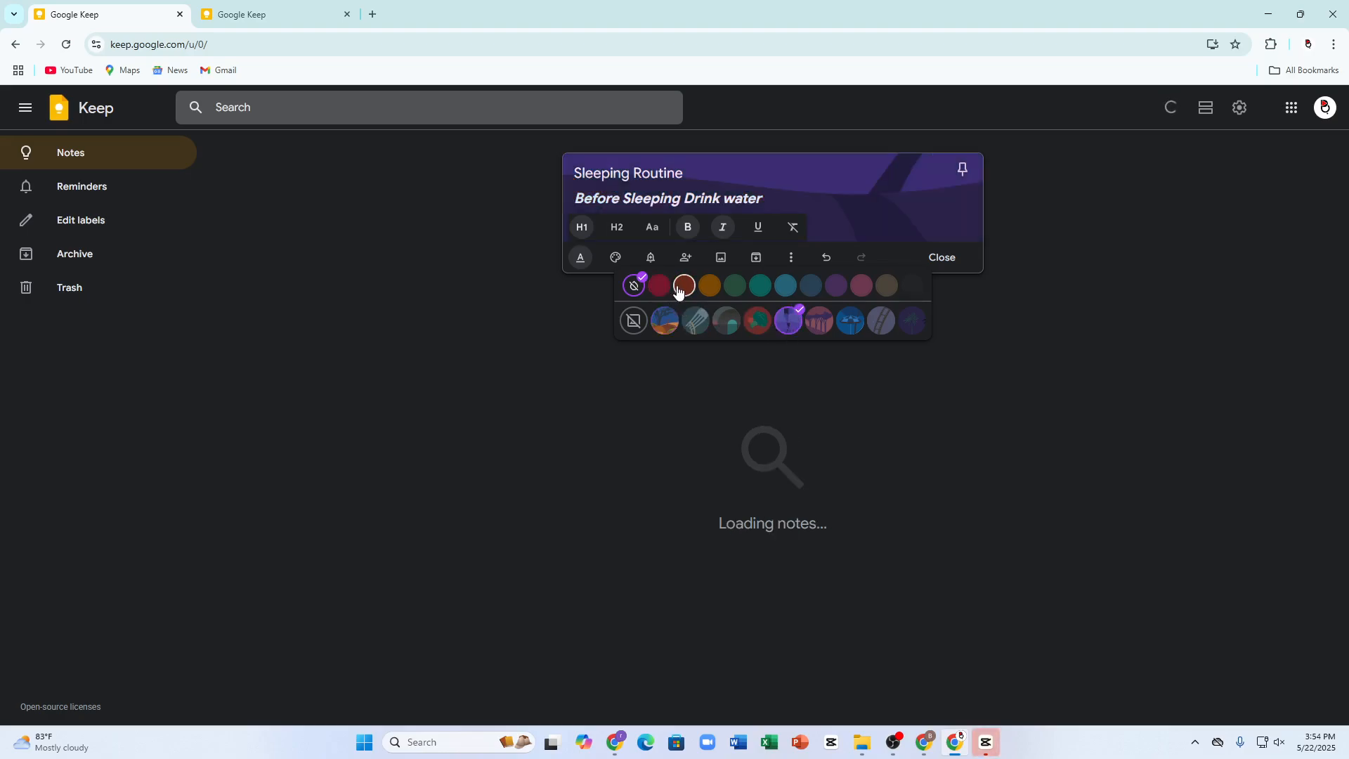
{"action": "left_click", "coordinate": [683, 286]}
{"action": "left_click", "coordinate": [708, 286]}
{"action": "left_click", "coordinate": [622, 290]}
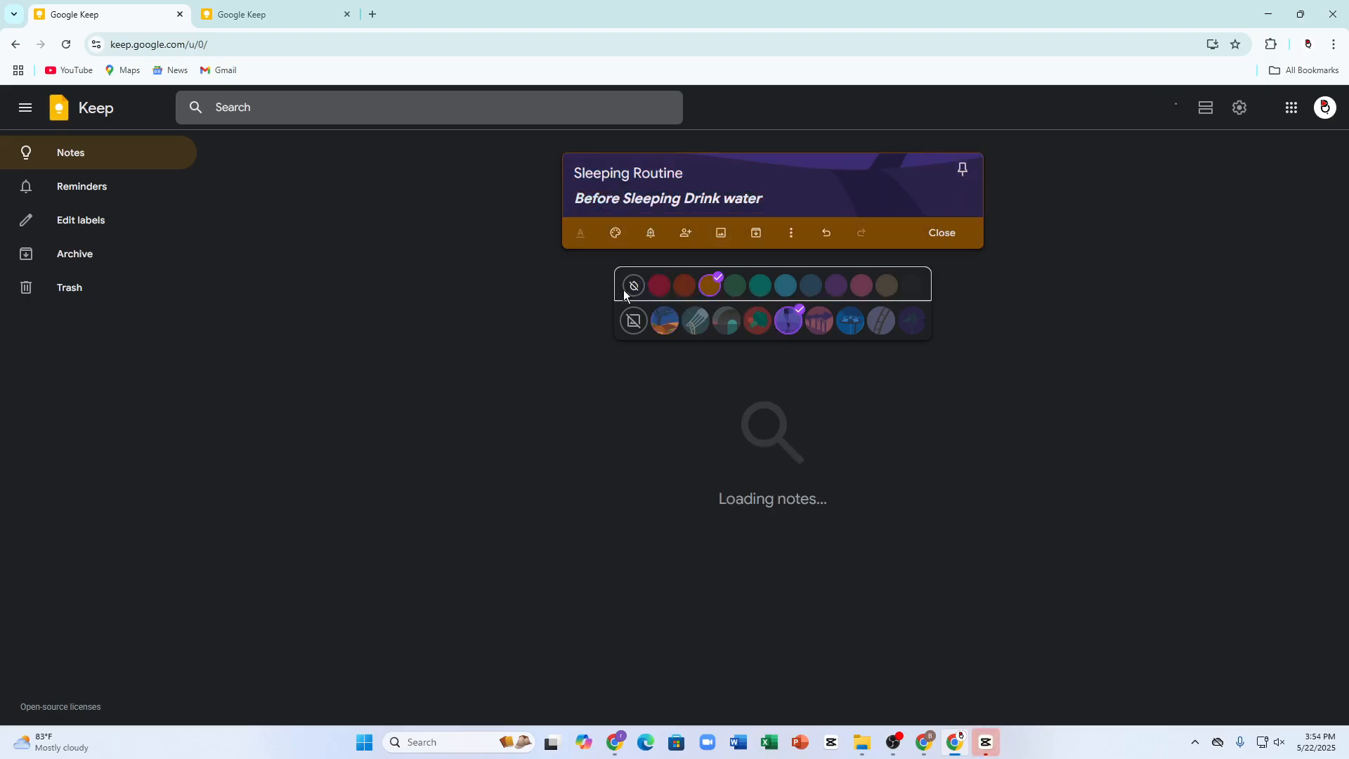
{"action": "left_click", "coordinate": [781, 189]}
{"action": "left_click", "coordinate": [676, 326]}
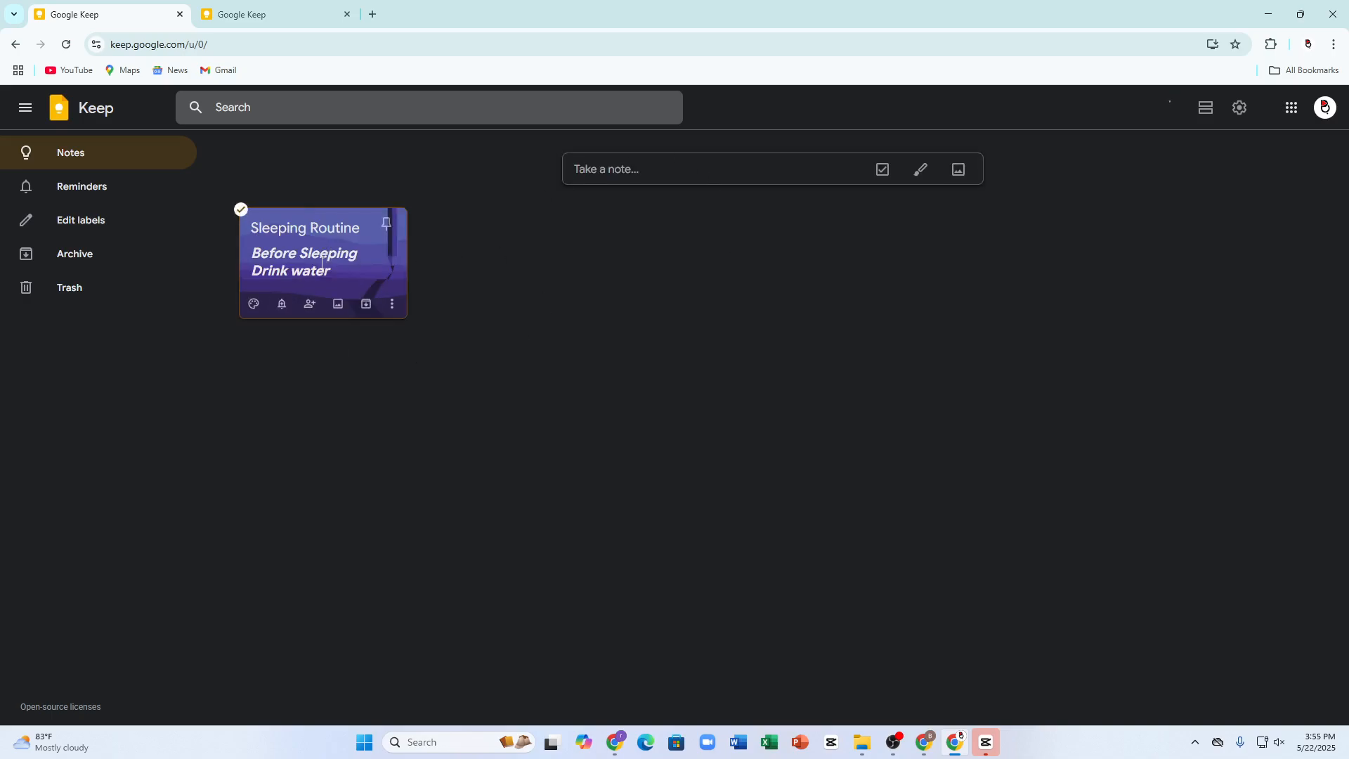
- Reopen the Sleeping Routine note, change it to the teal-blue colour with the red open-book background image, and close it
{"action": "left_click", "coordinate": [302, 265]}
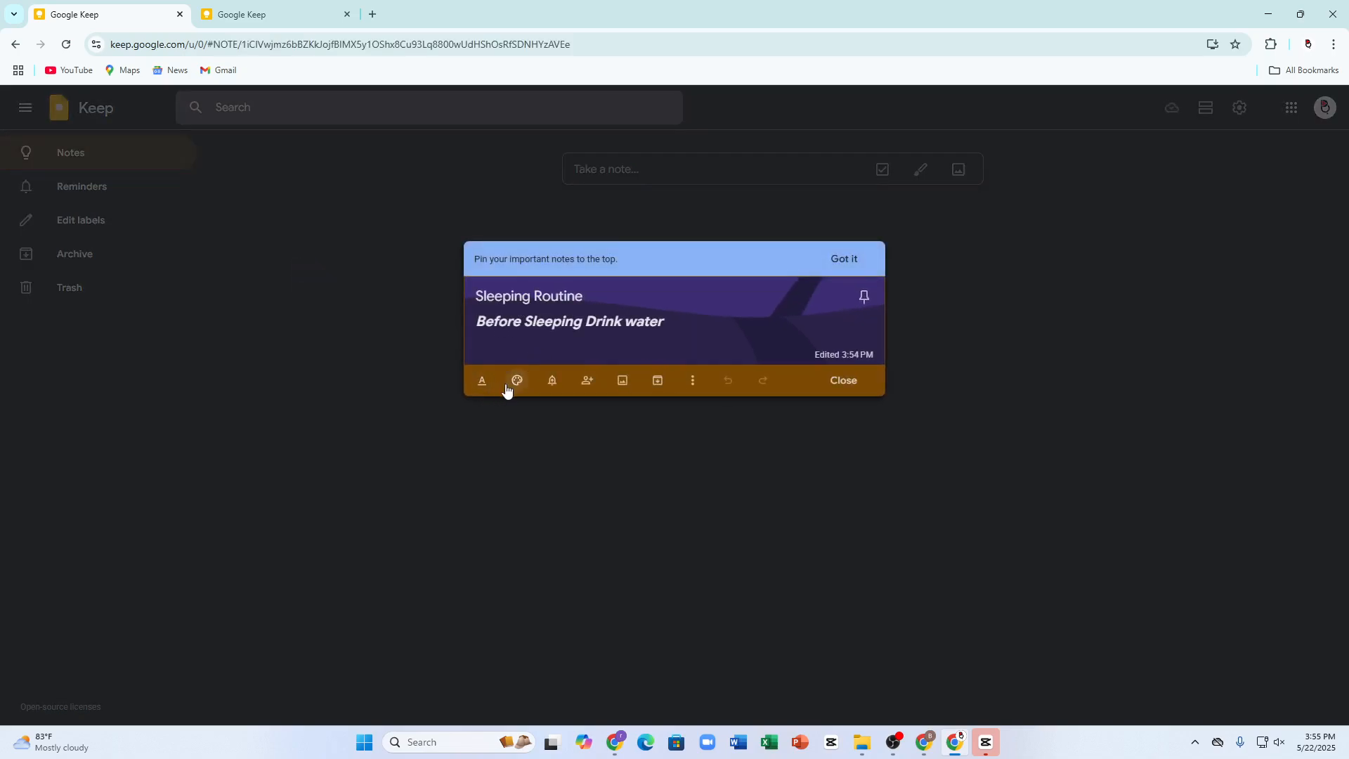
{"action": "mouse_move", "coordinate": [517, 385]}
{"action": "left_click", "coordinate": [560, 408]}
{"action": "left_click", "coordinate": [685, 410]}
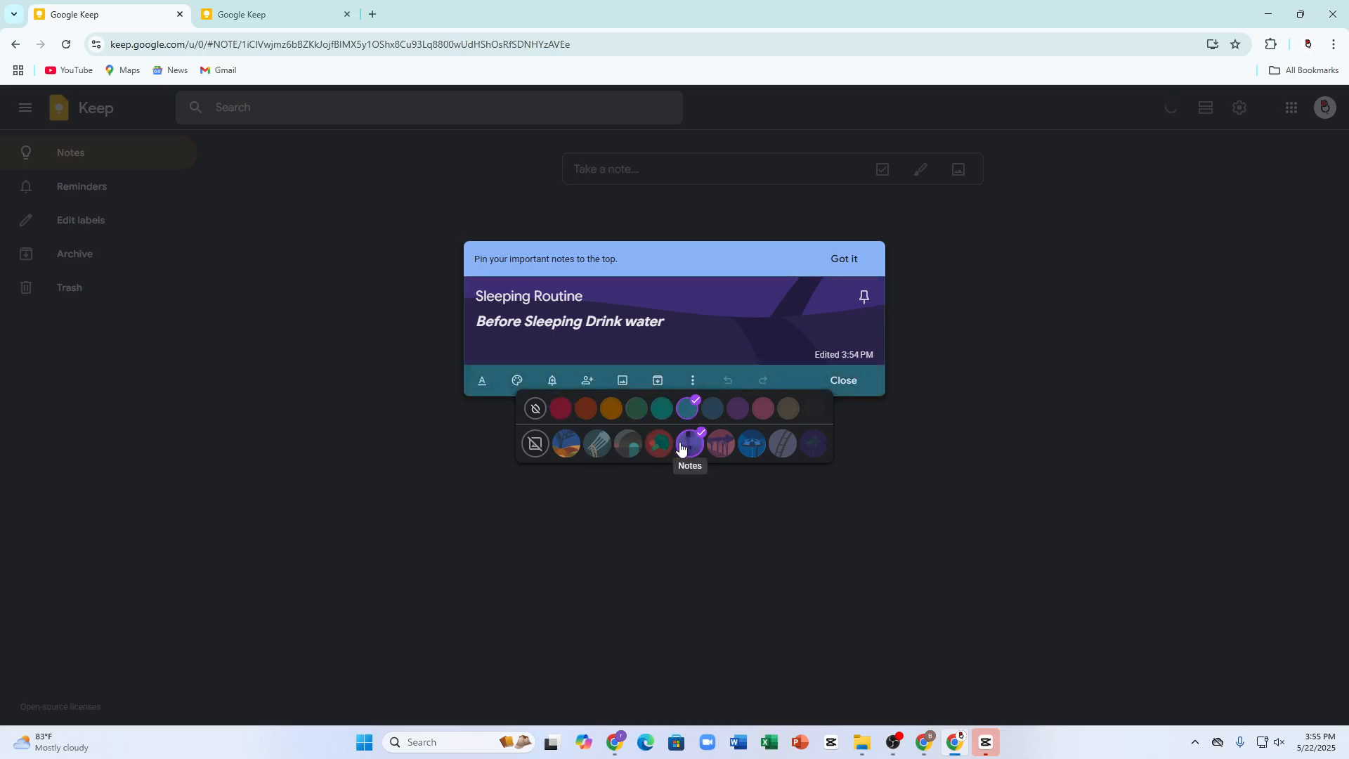
{"action": "left_click", "coordinate": [715, 446]}
{"action": "left_click", "coordinate": [692, 446]}
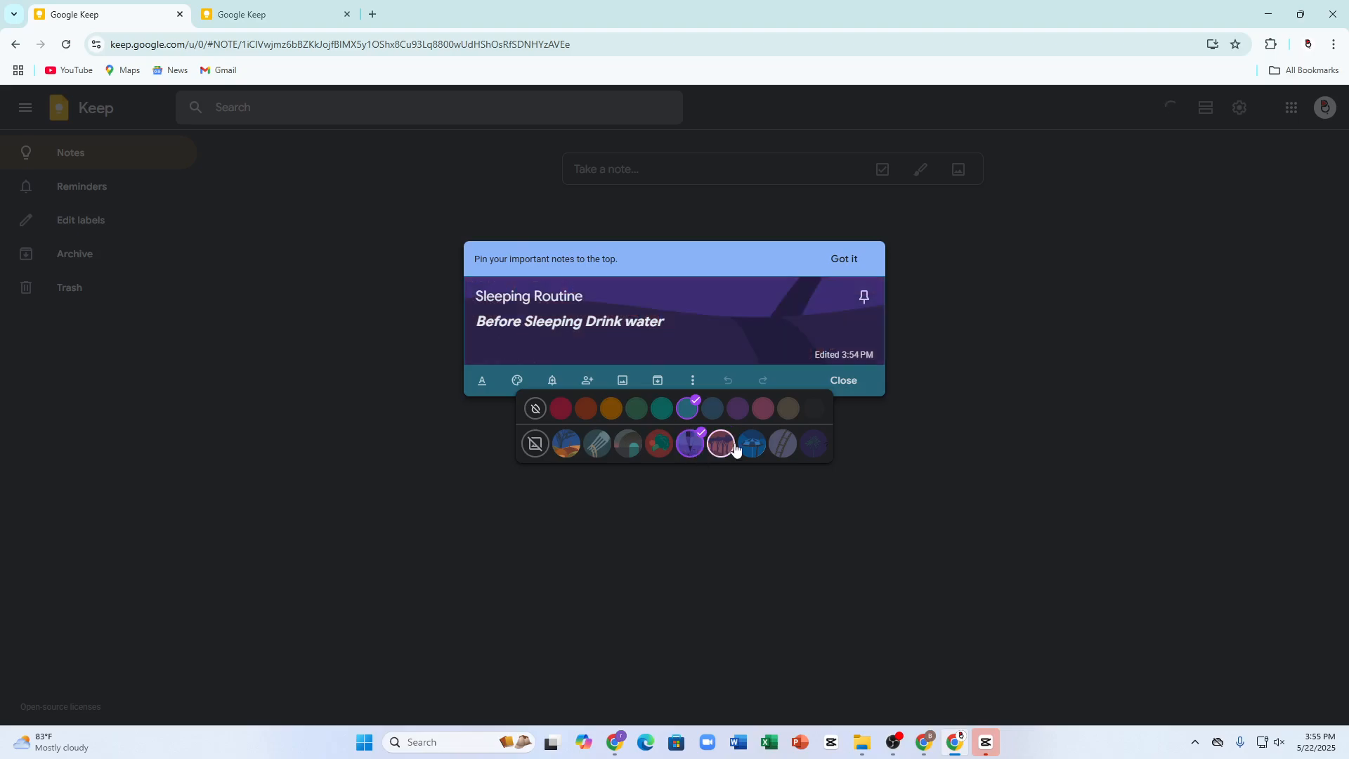
{"action": "left_click", "coordinate": [665, 451]}
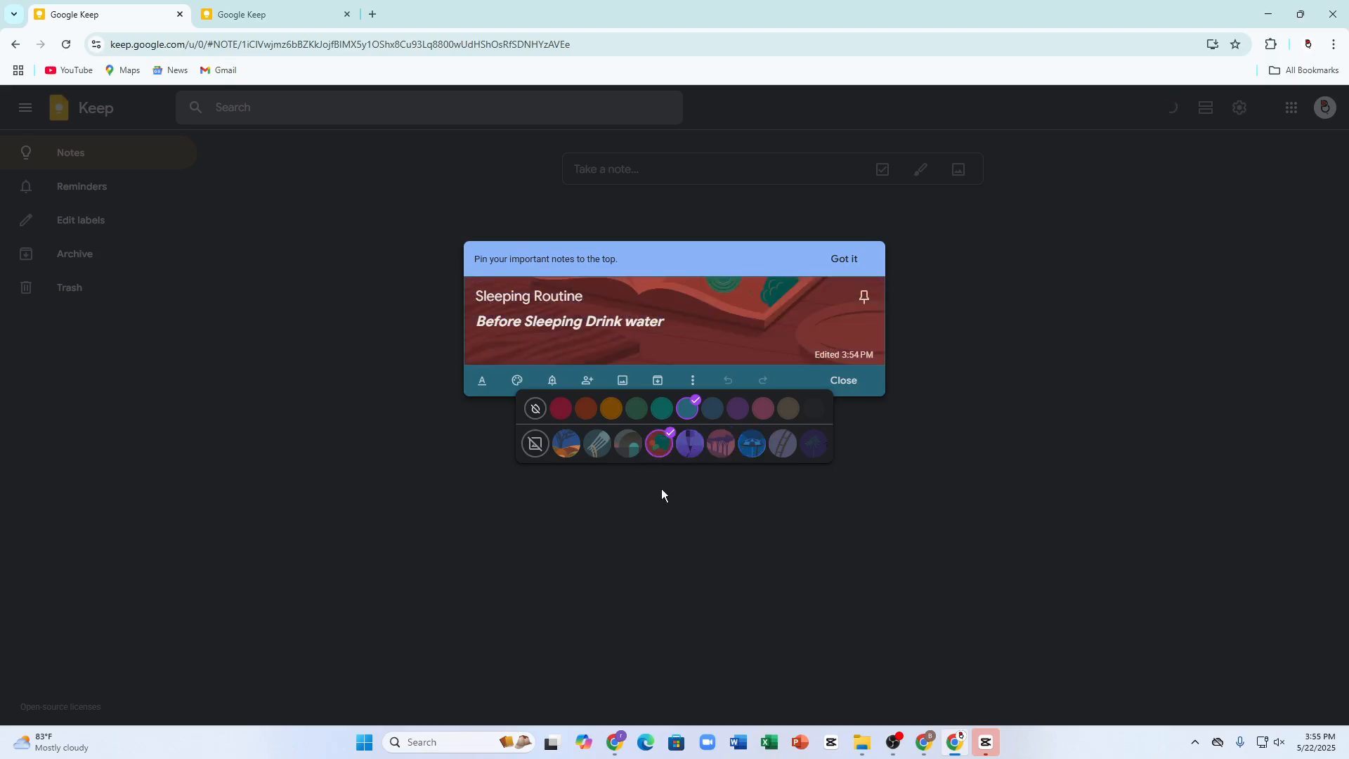
{"action": "left_click", "coordinate": [664, 487]}
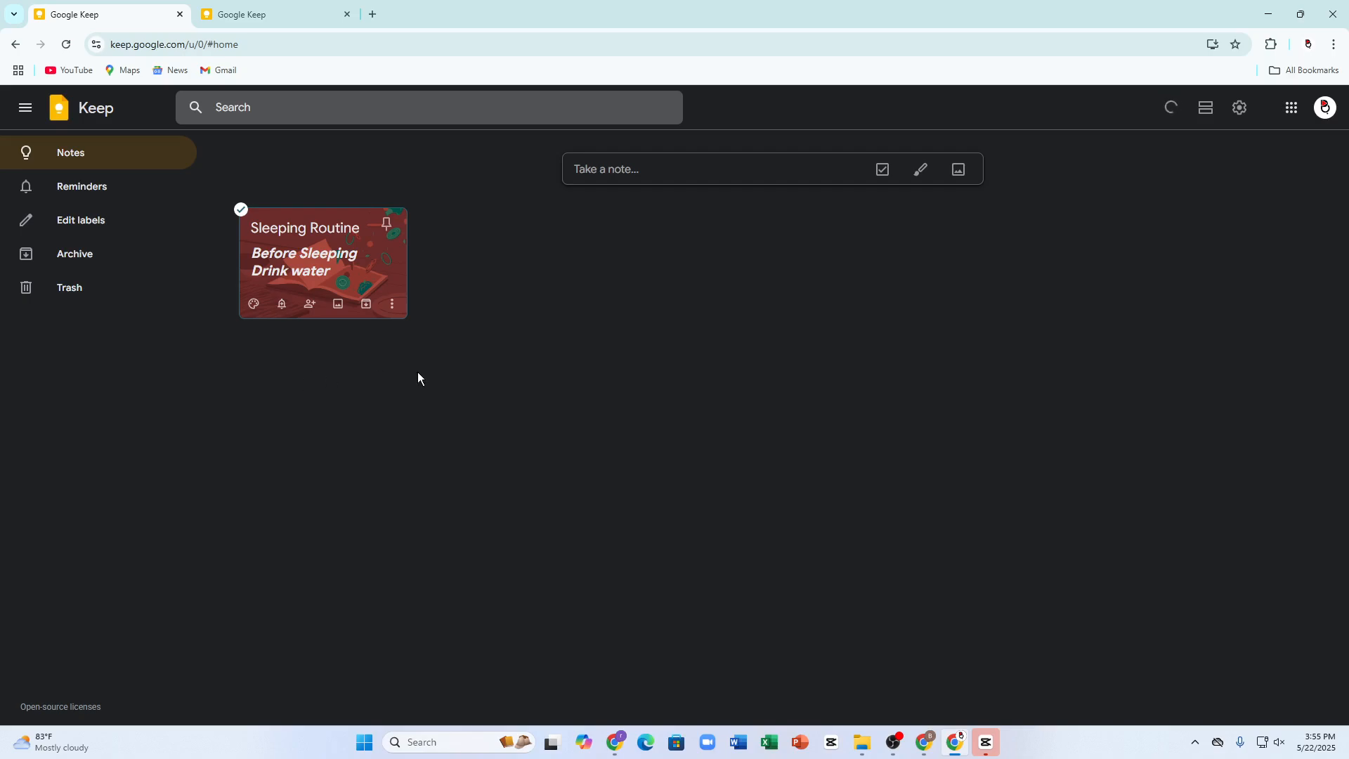
- Archive the Sleeping Routine note and bring it back to the notes list, first by undoing and again by unarchiving it from the Archive
{"action": "left_click", "coordinate": [364, 305]}
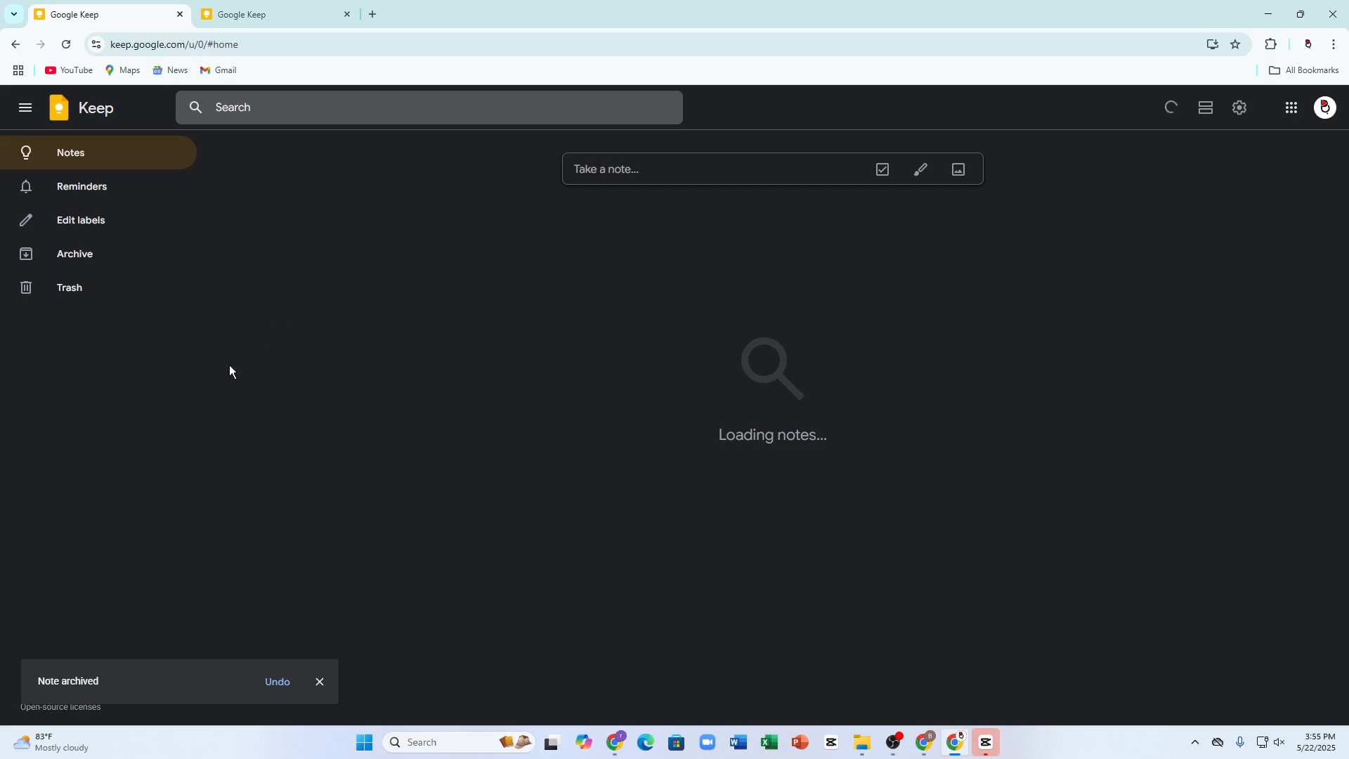
{"action": "left_click", "coordinate": [280, 683]}
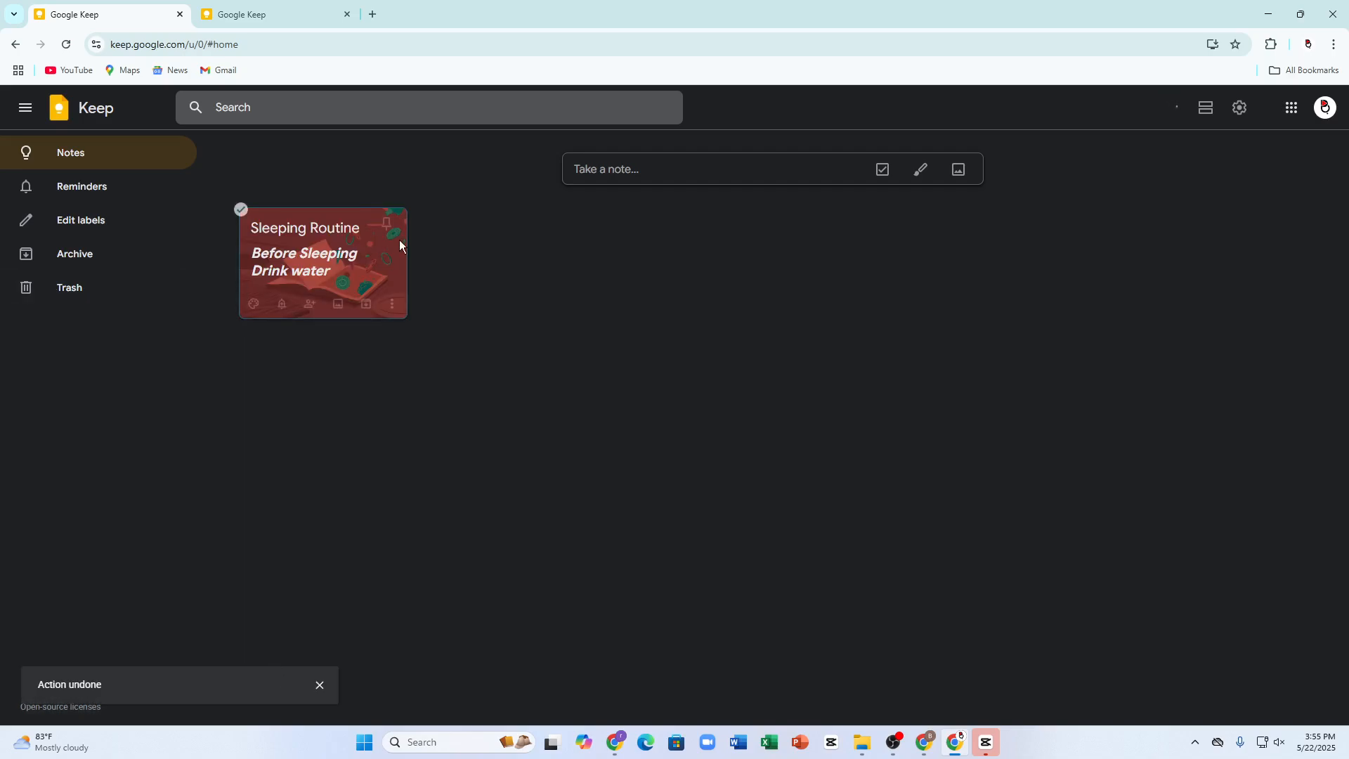
{"action": "left_click", "coordinate": [366, 304]}
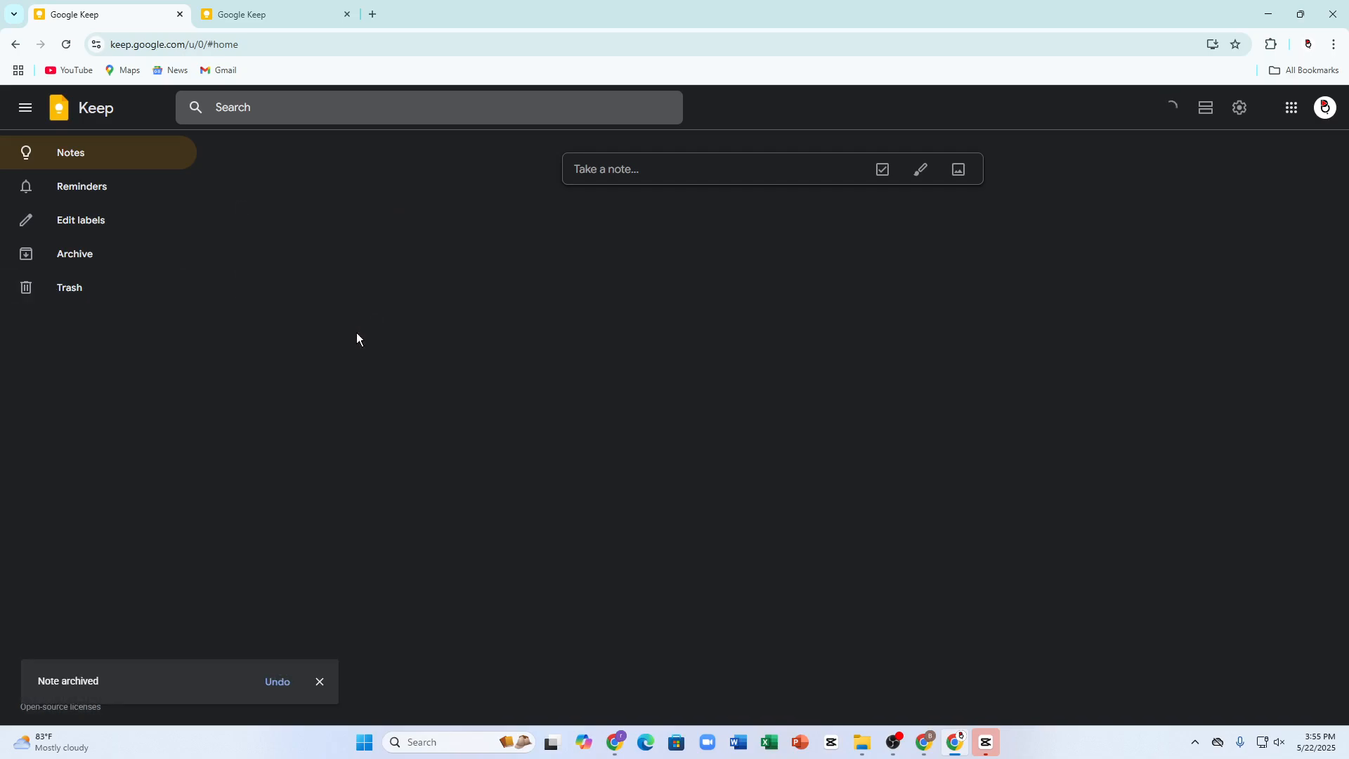
{"action": "left_click", "coordinate": [52, 257]}
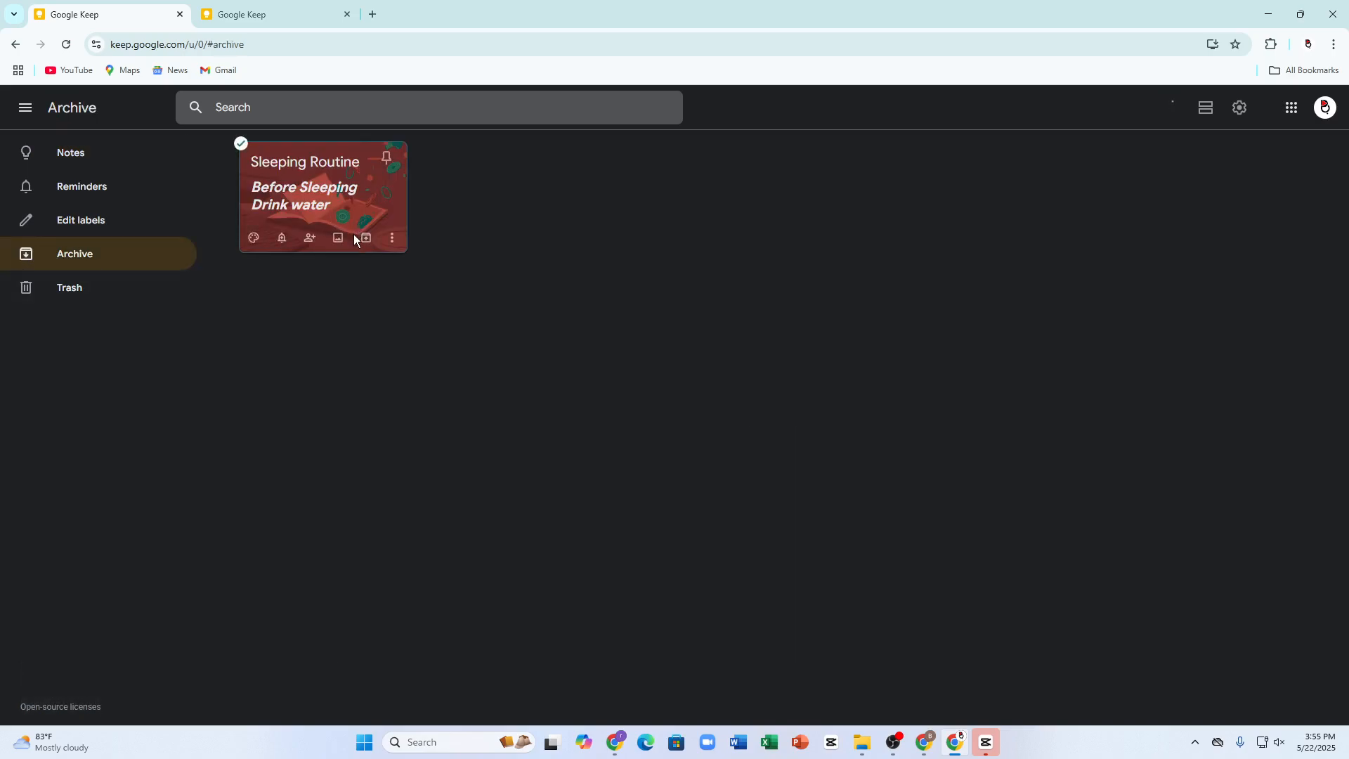
{"action": "left_click", "coordinate": [366, 238]}
{"action": "left_click", "coordinate": [90, 160]}
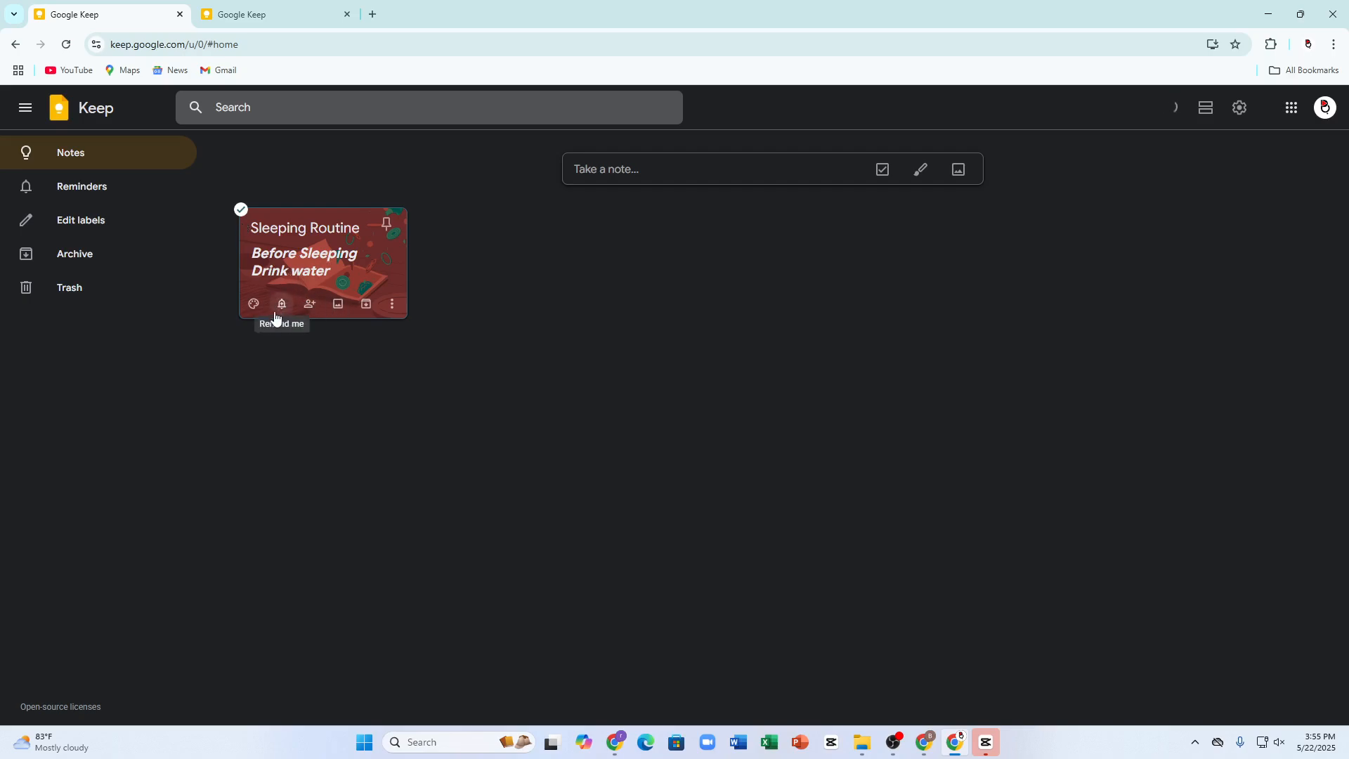
- Add a reminder for tomorrow at 8:00 AM to the Sleeping Routine note, and change it to May 25, 2025 in the evening at 6:00 PM
{"action": "left_click", "coordinate": [281, 309]}
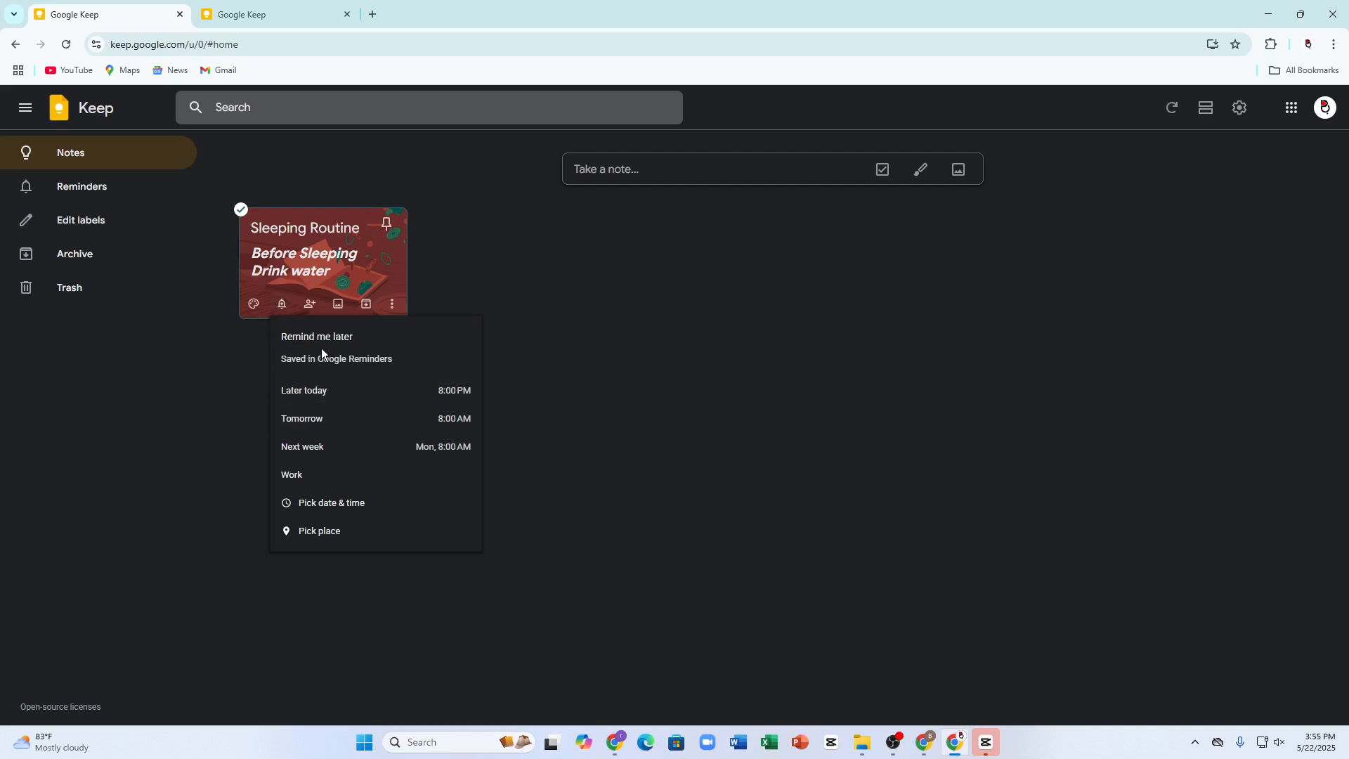
{"action": "left_click", "coordinate": [330, 425]}
{"action": "left_click", "coordinate": [284, 330]}
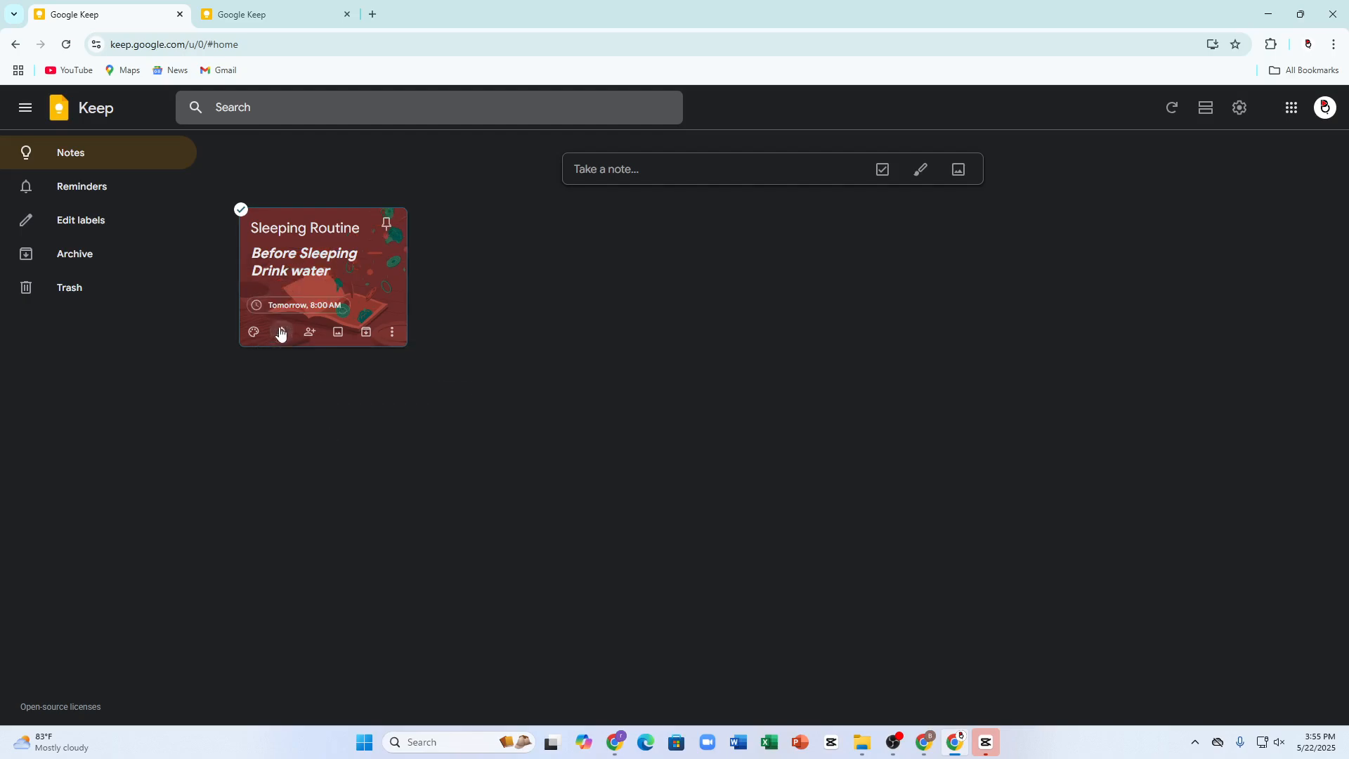
{"action": "left_click", "coordinate": [334, 399]}
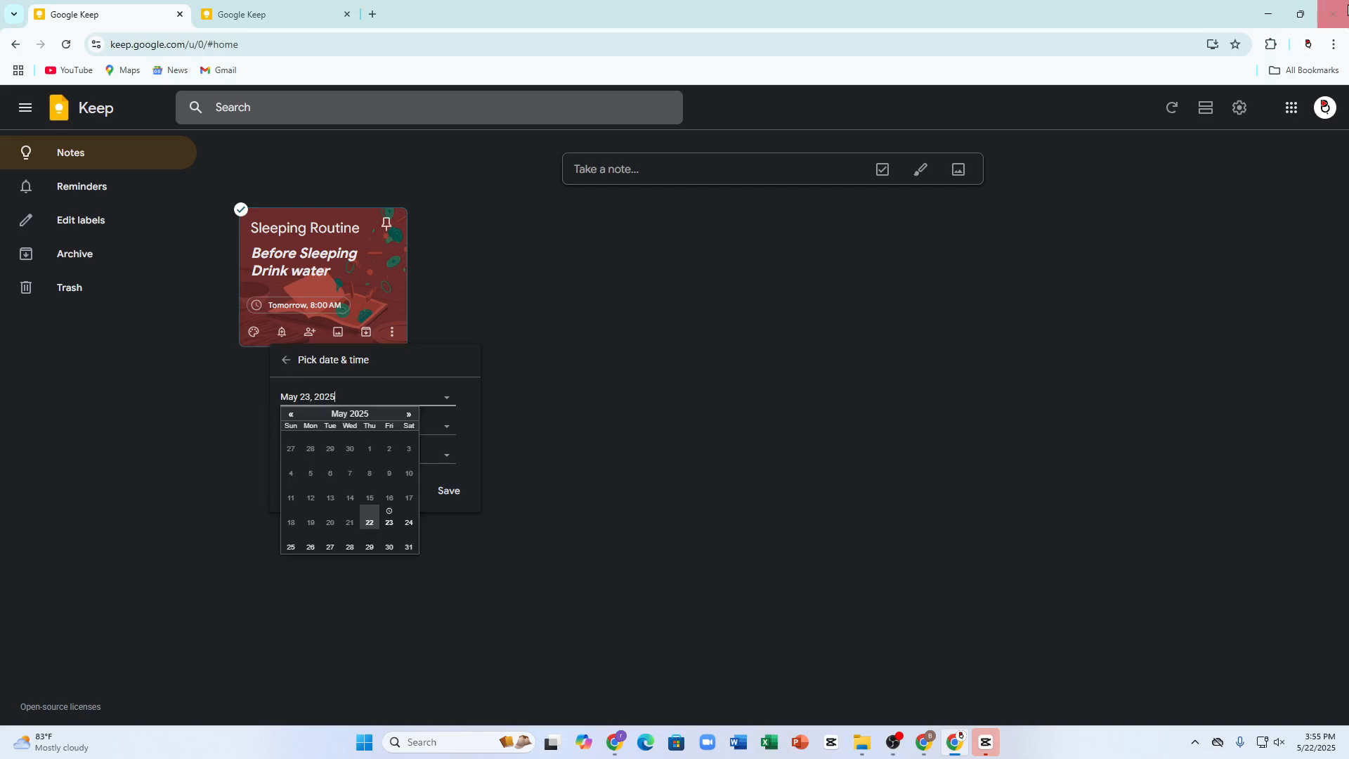
{"action": "left_click", "coordinate": [420, 427]}
{"action": "left_click", "coordinate": [407, 406]}
{"action": "left_click", "coordinate": [294, 550]}
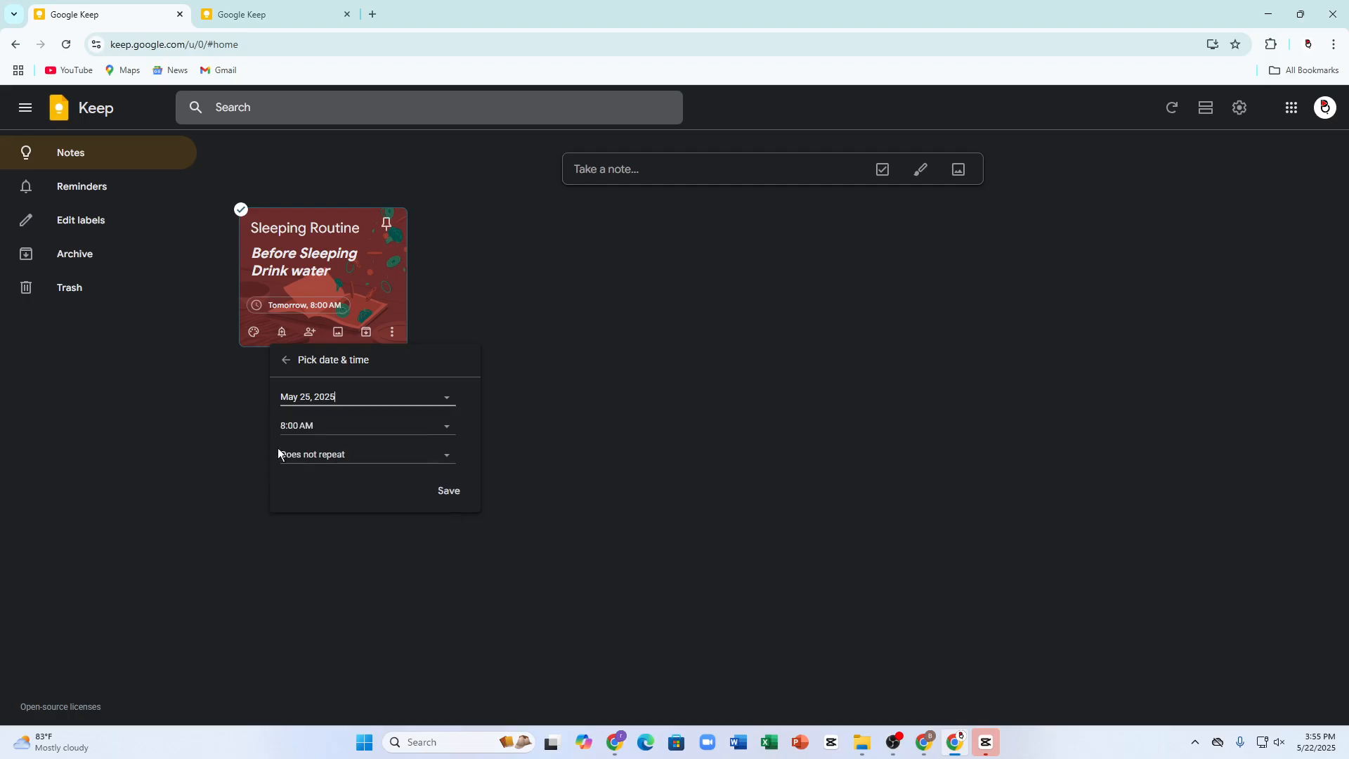
{"action": "left_click", "coordinate": [325, 425]}
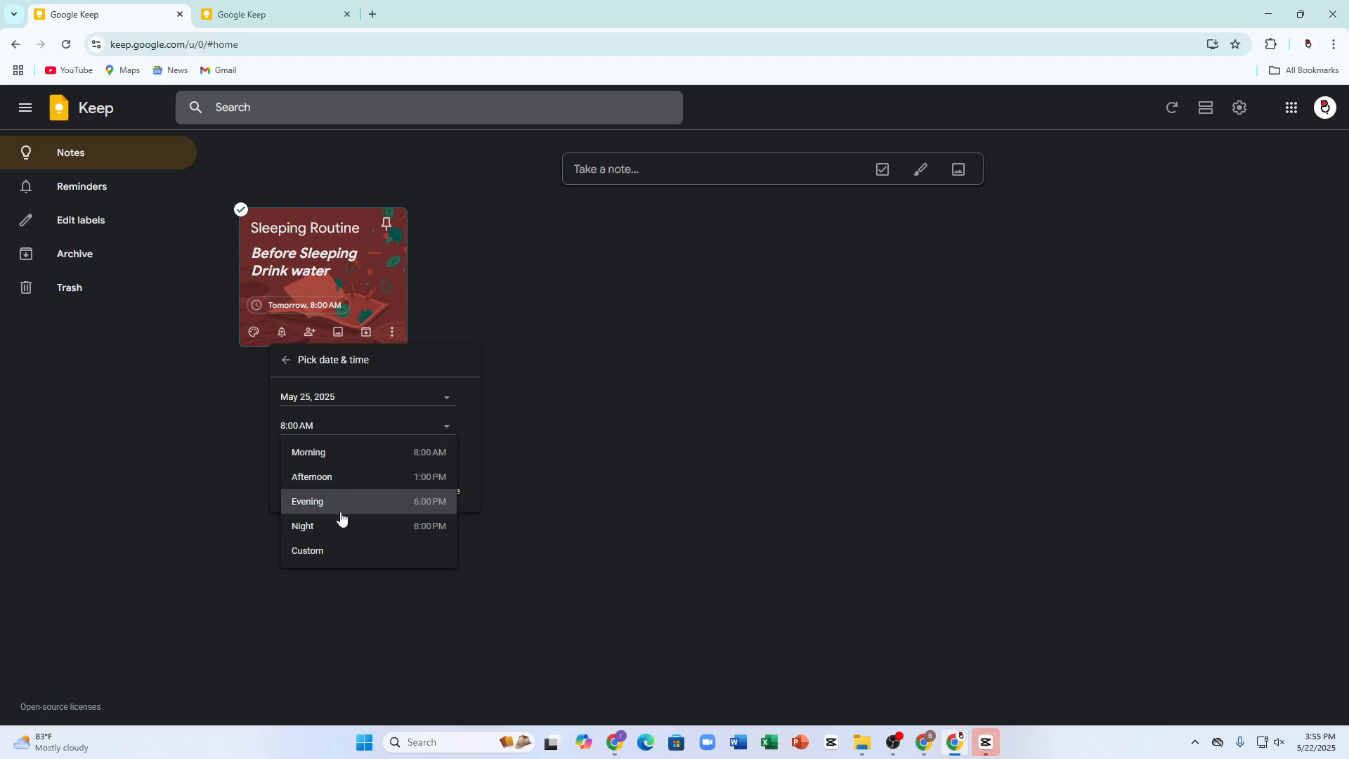
{"action": "left_click", "coordinate": [340, 517]}
- Give the reminder a custom repeat of every 1 day ending after 2 occurrences, and save it
{"action": "left_click", "coordinate": [328, 464]}
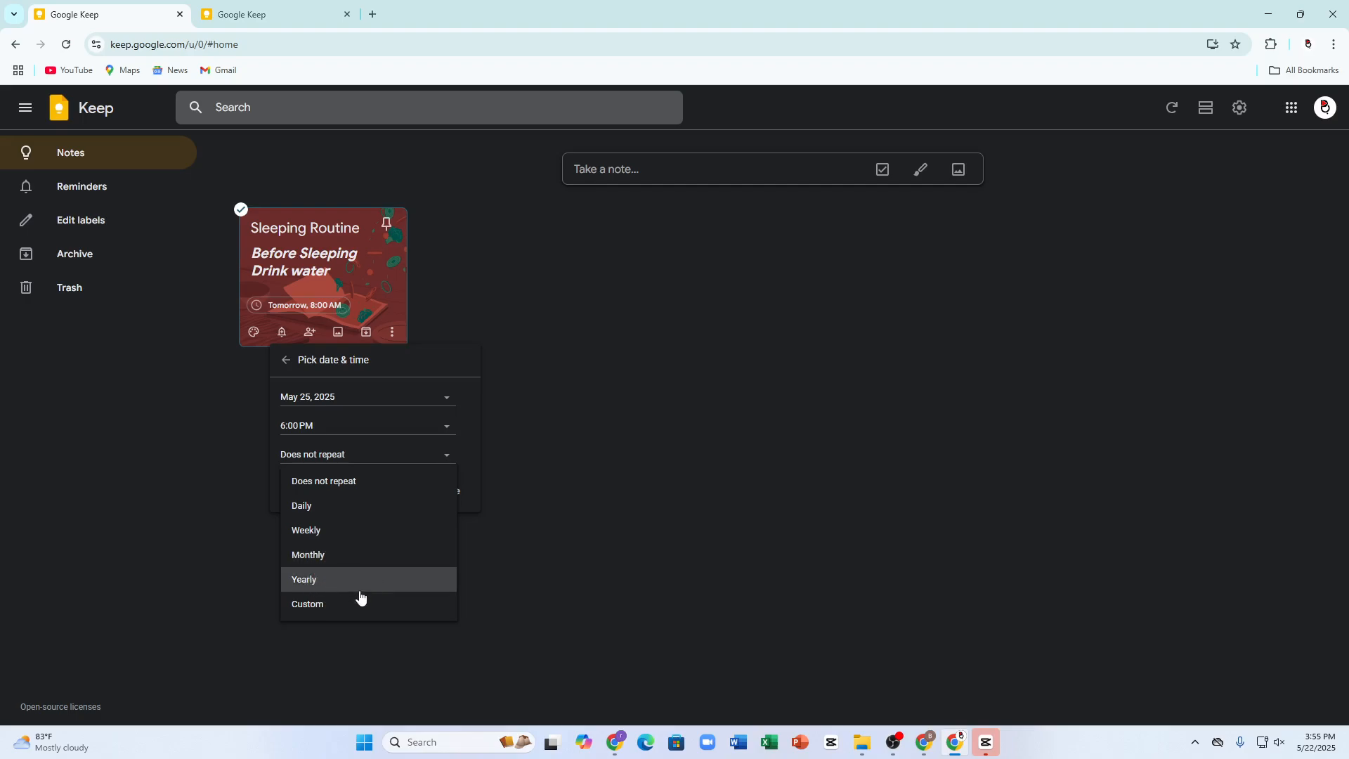
{"action": "left_click", "coordinate": [306, 604]}
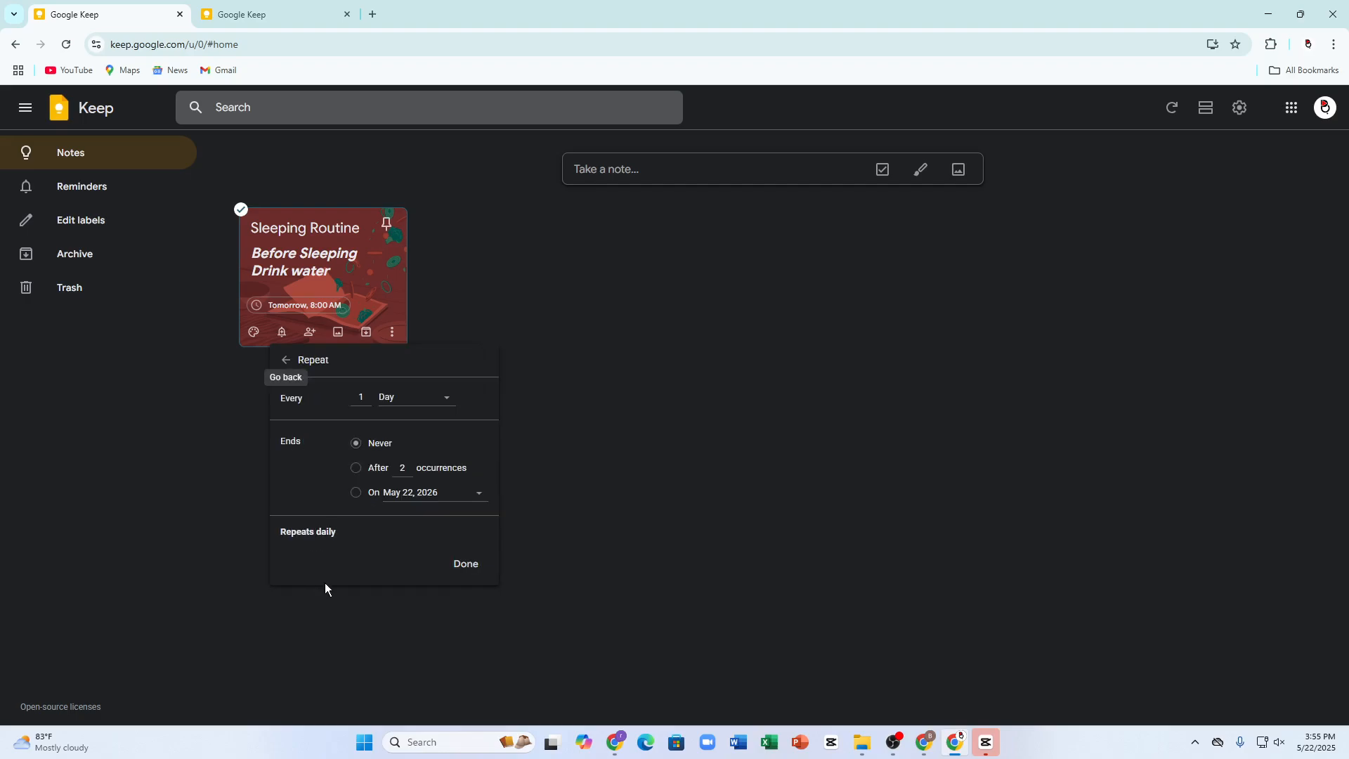
{"action": "left_click", "coordinate": [385, 406]}
{"action": "left_click", "coordinate": [361, 406]}
{"action": "left_click", "coordinate": [365, 469]}
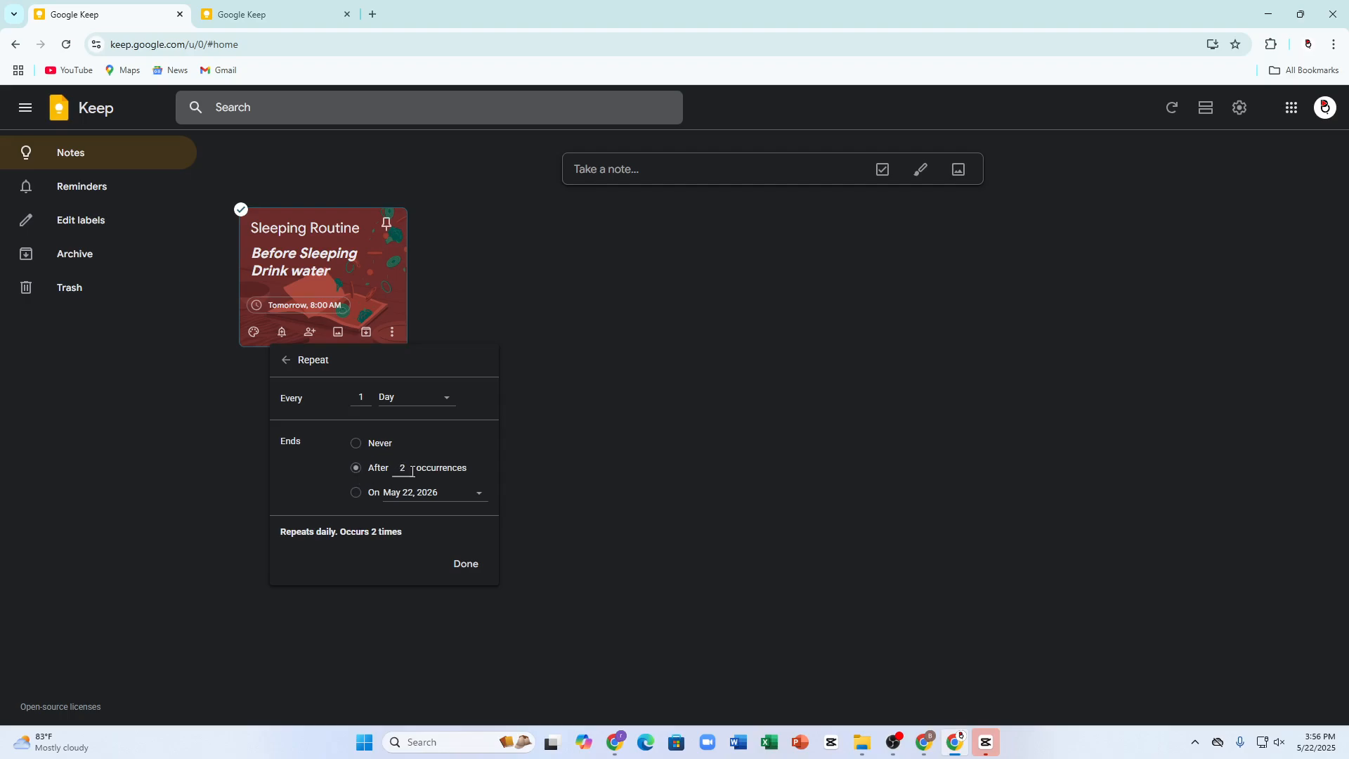
{"action": "left_click", "coordinate": [464, 564]}
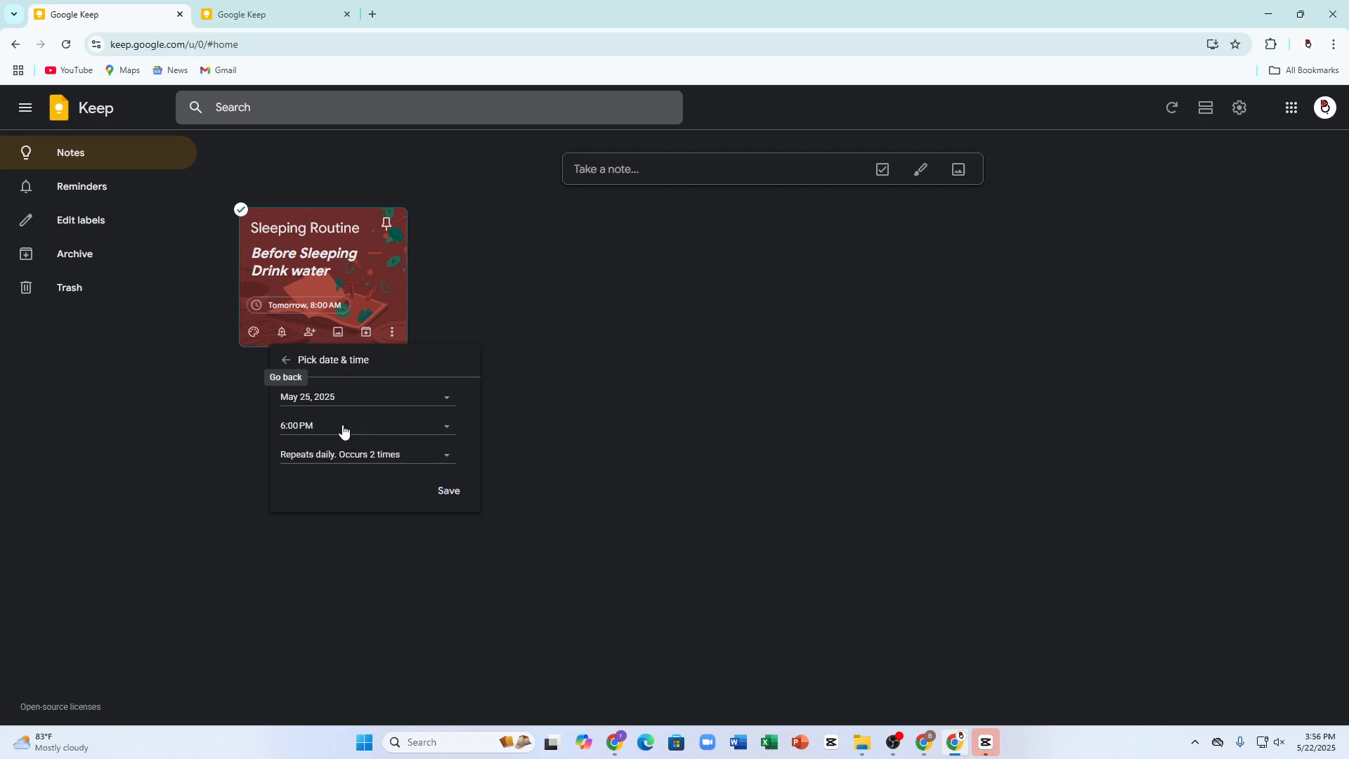
{"action": "left_click", "coordinate": [442, 490]}
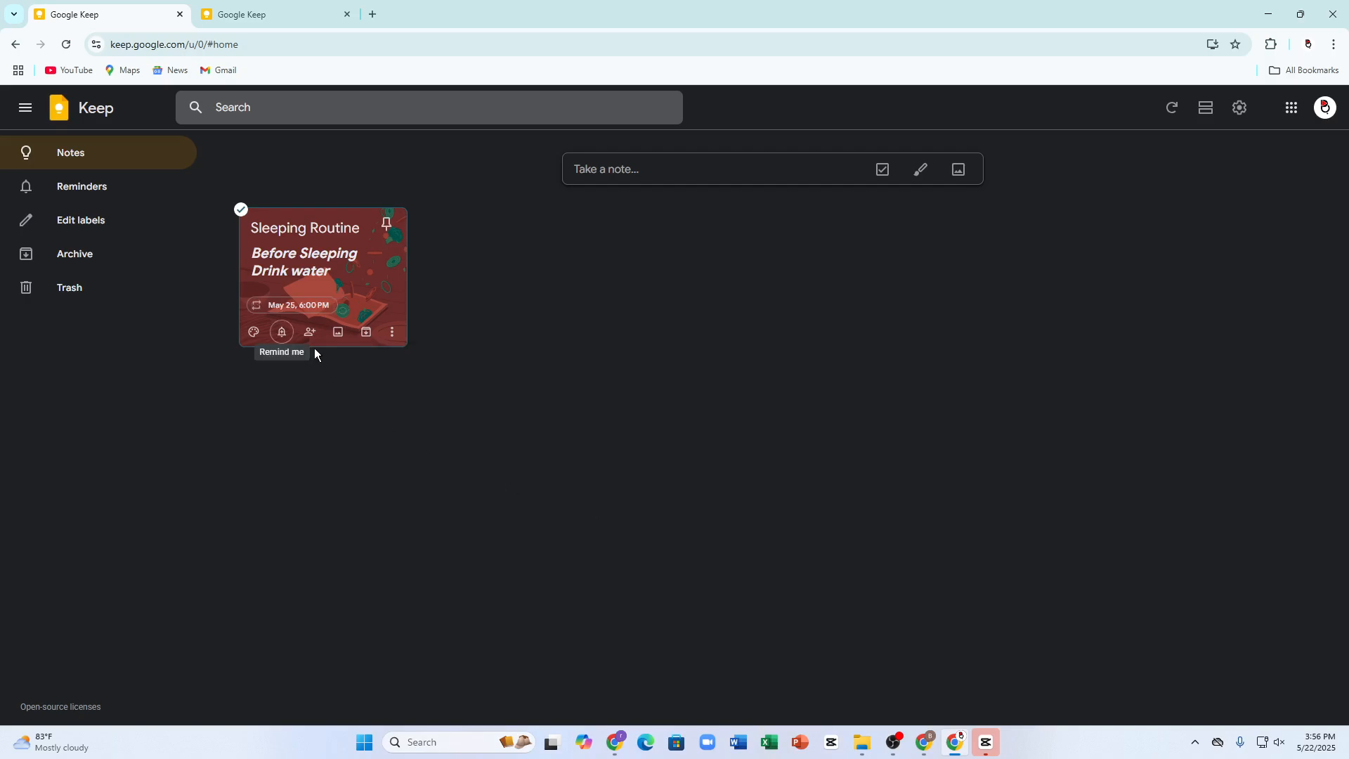
- Open the note's place-based reminder, allow location access while visiting the site, and leave it without choosing a location
{"action": "left_click", "coordinate": [282, 331]}
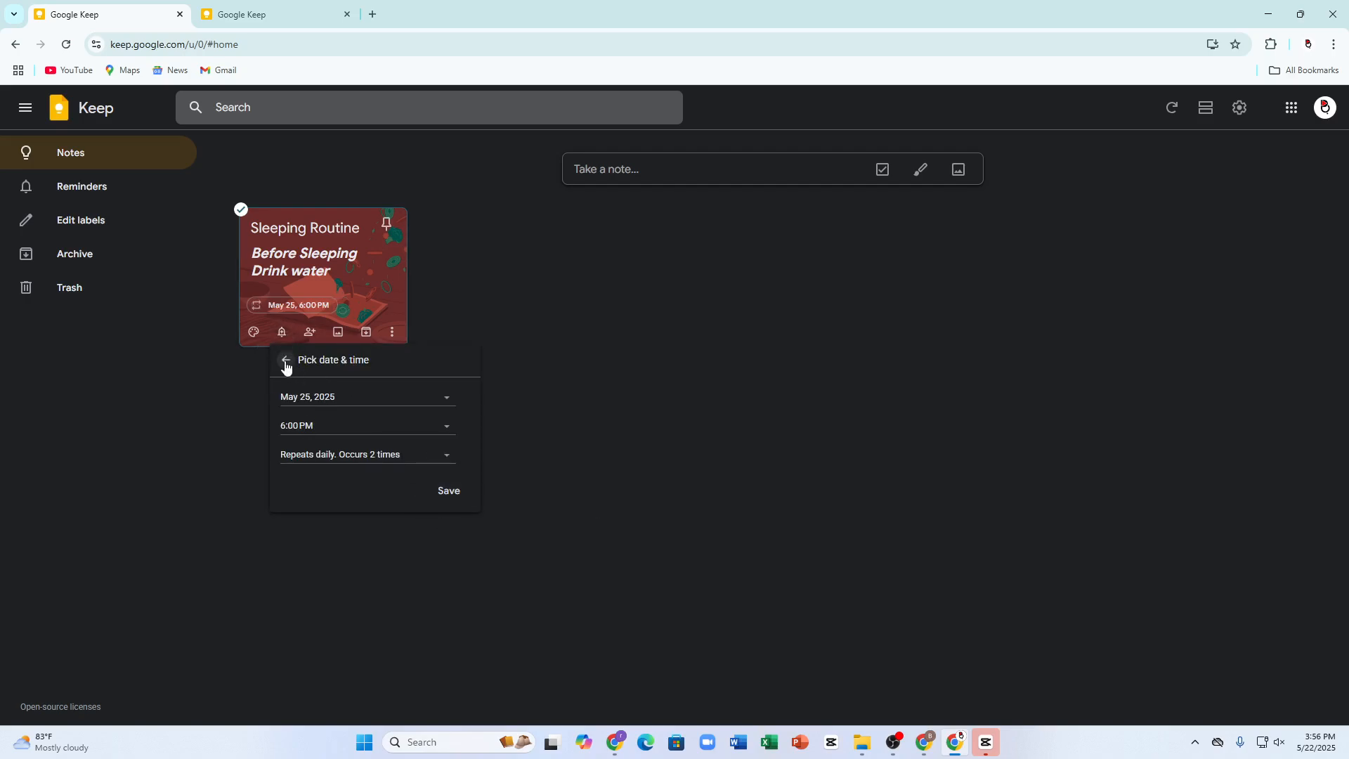
{"action": "left_click", "coordinate": [285, 362]}
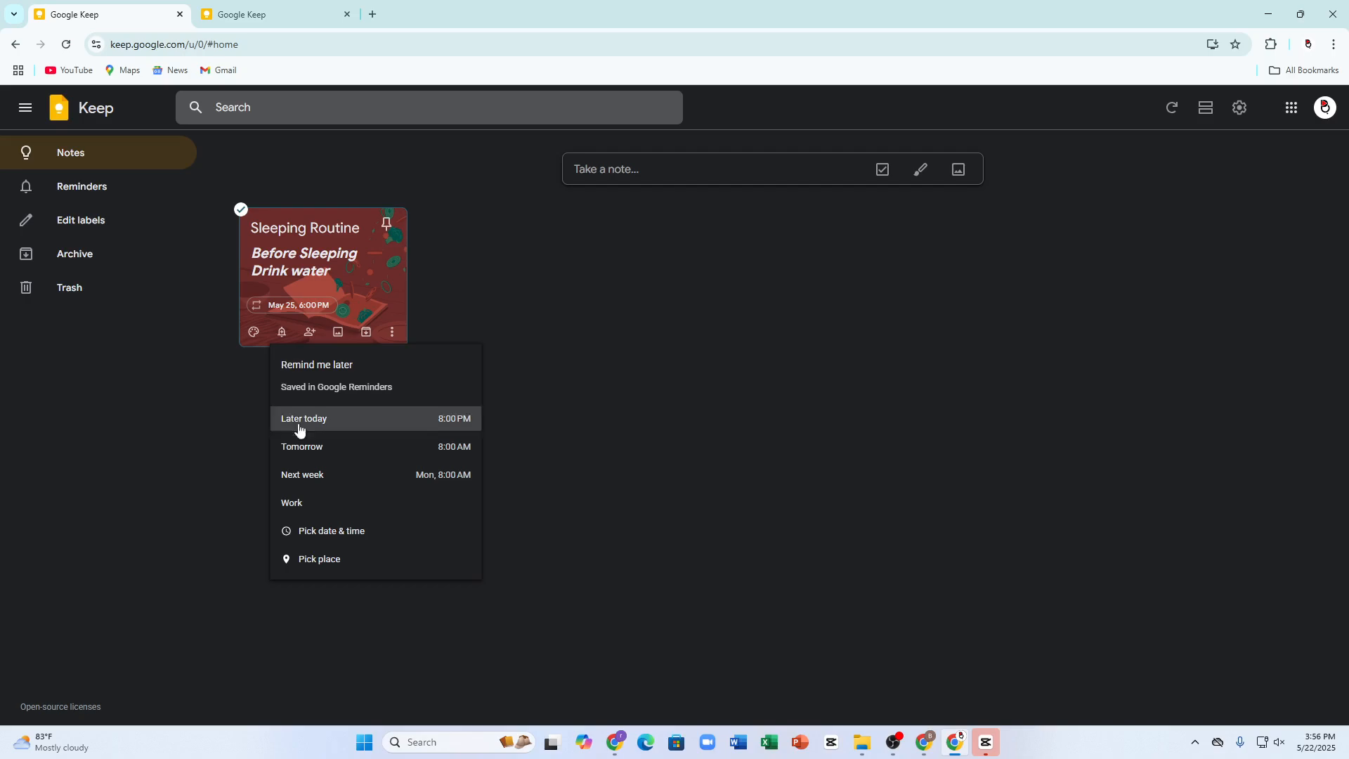
{"action": "left_click", "coordinate": [347, 555]}
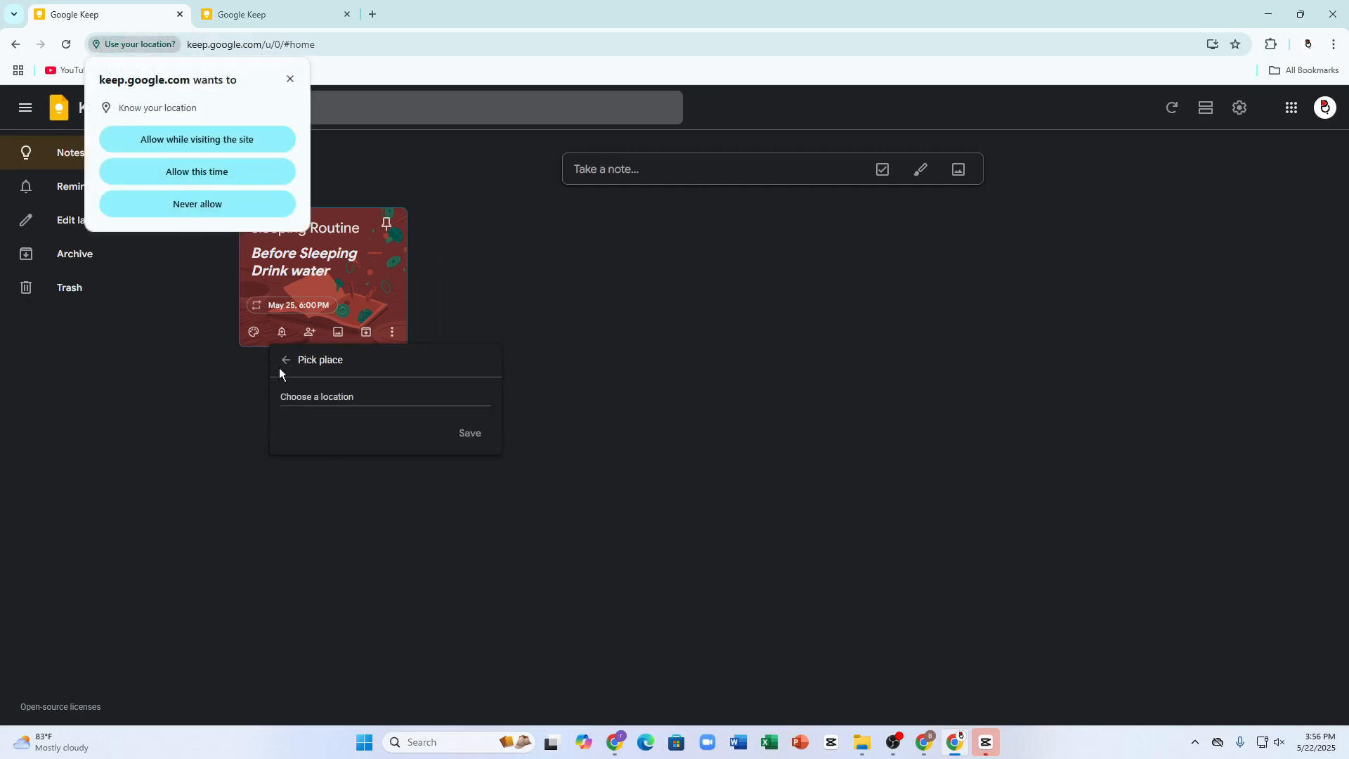
{"action": "left_click", "coordinate": [215, 149]}
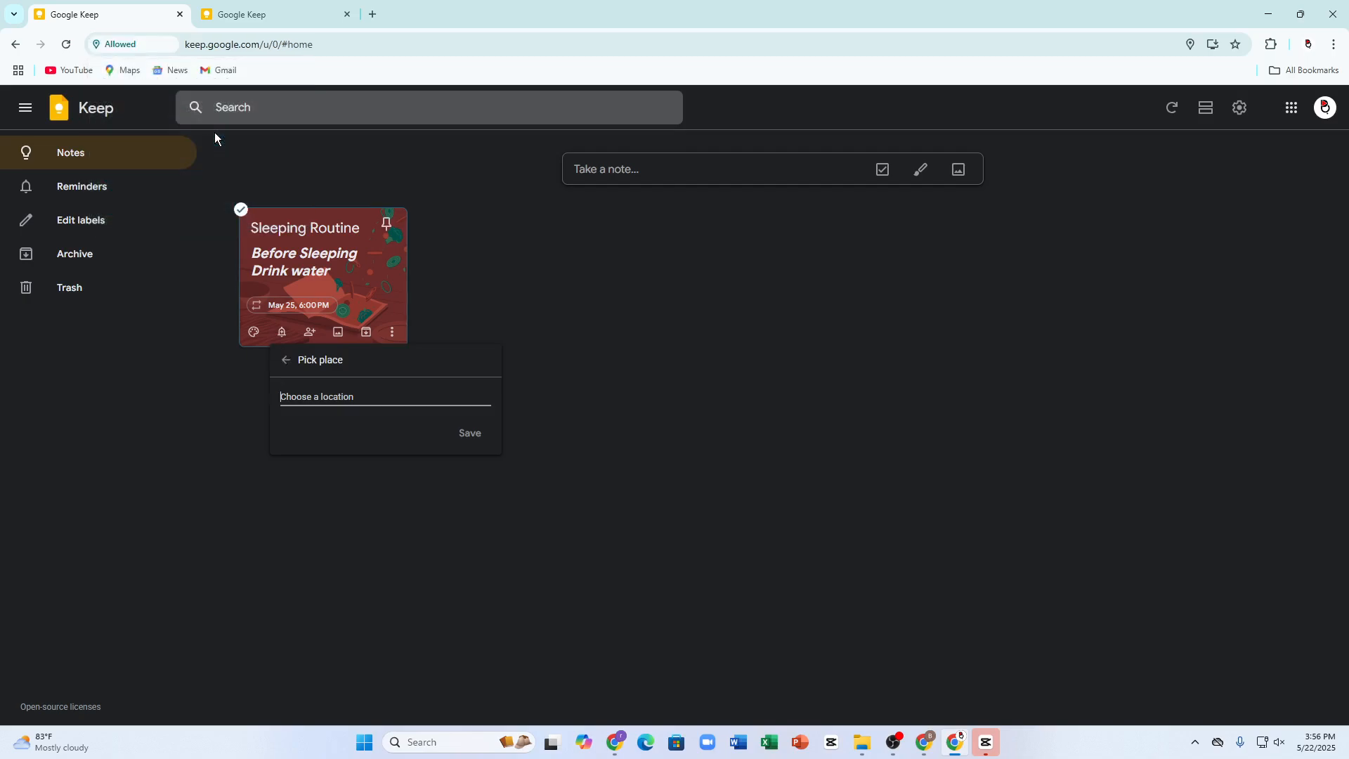
{"action": "left_click", "coordinate": [285, 360]}
{"action": "left_click", "coordinate": [251, 390]}
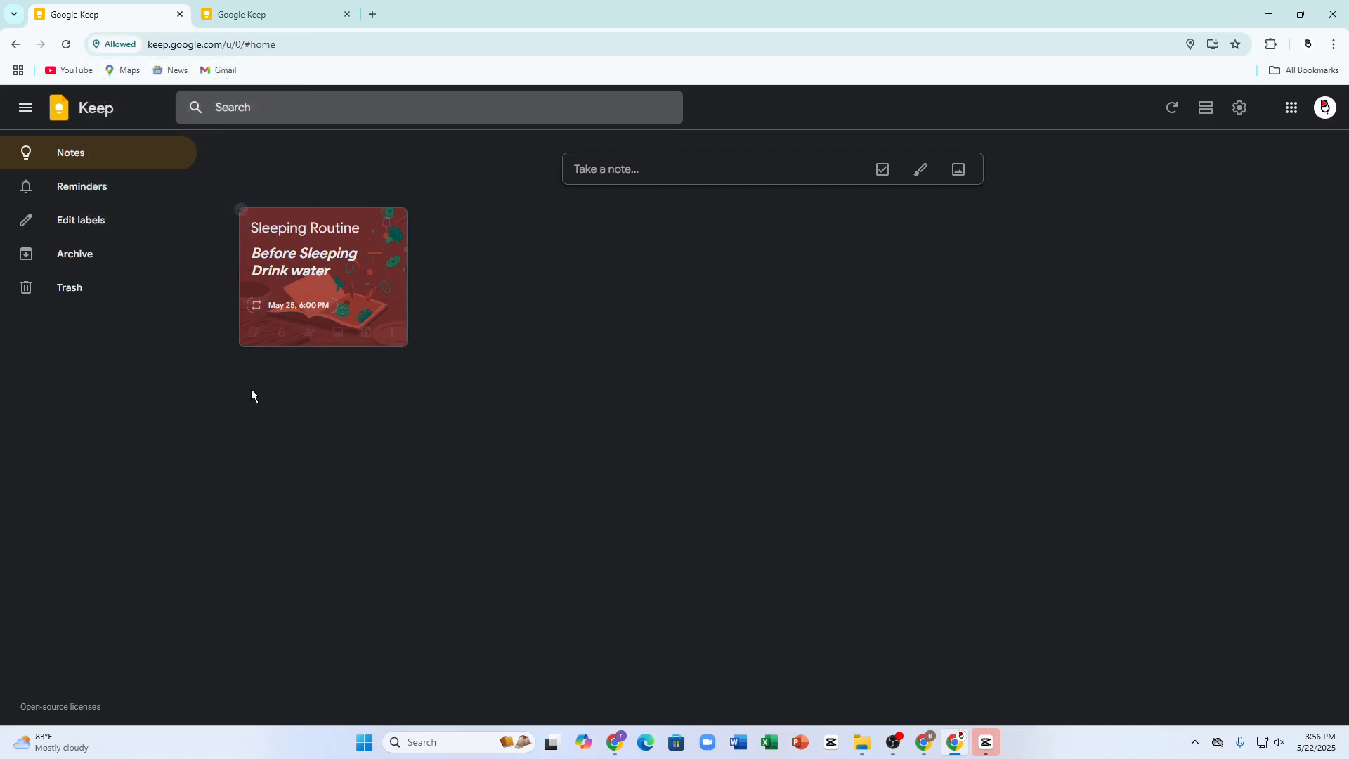
- Examine the note's collaborator settings, dismiss the tip about pinning notes, and save without adding anyone
{"action": "left_click", "coordinate": [311, 333]}
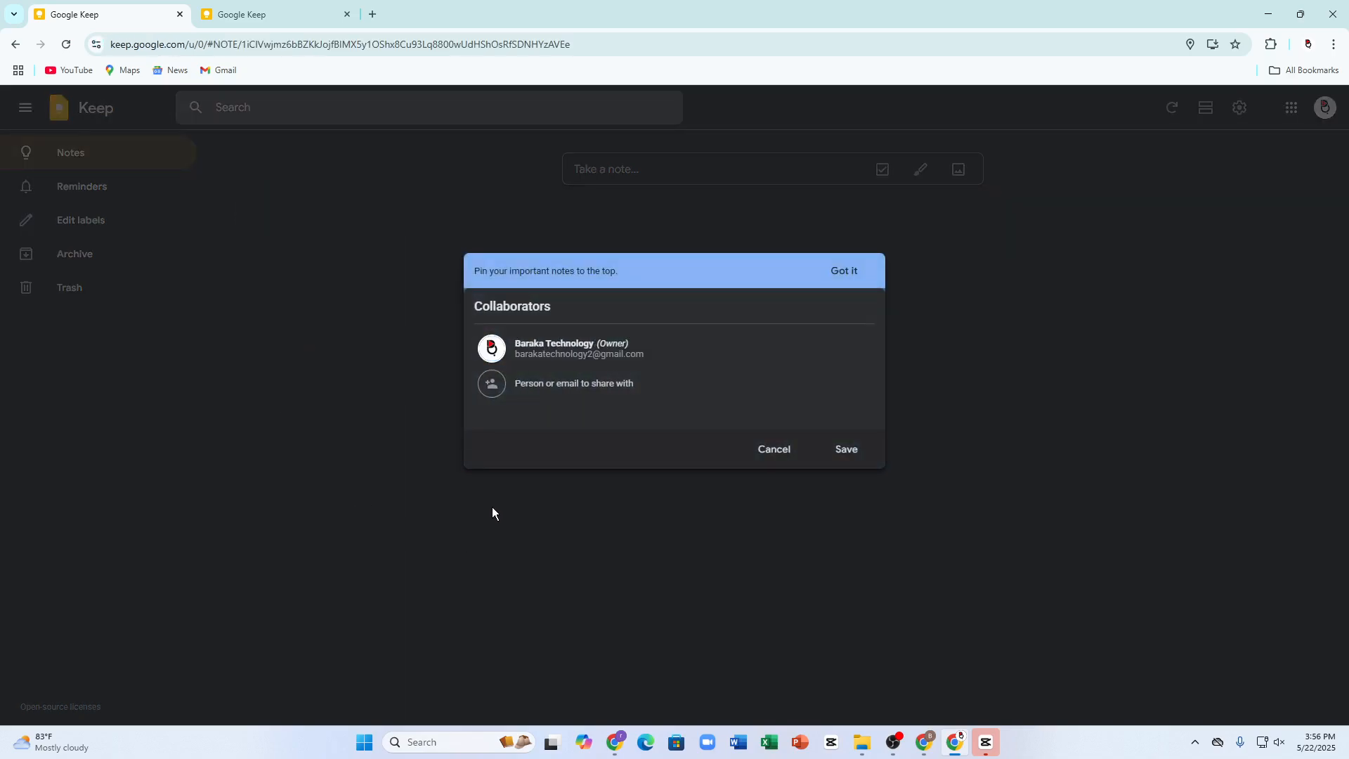
{"action": "mouse_move", "coordinate": [655, 354]}
{"action": "left_mouse_down"}
{"action": "mouse_move", "coordinate": [498, 315]}
{"action": "mouse_move", "coordinate": [643, 364]}
{"action": "left_mouse_up"}
{"action": "double_click", "coordinate": [486, 304]}
{"action": "left_click", "coordinate": [489, 330]}
{"action": "left_click", "coordinate": [487, 387]}
{"action": "left_click", "coordinate": [842, 272]}
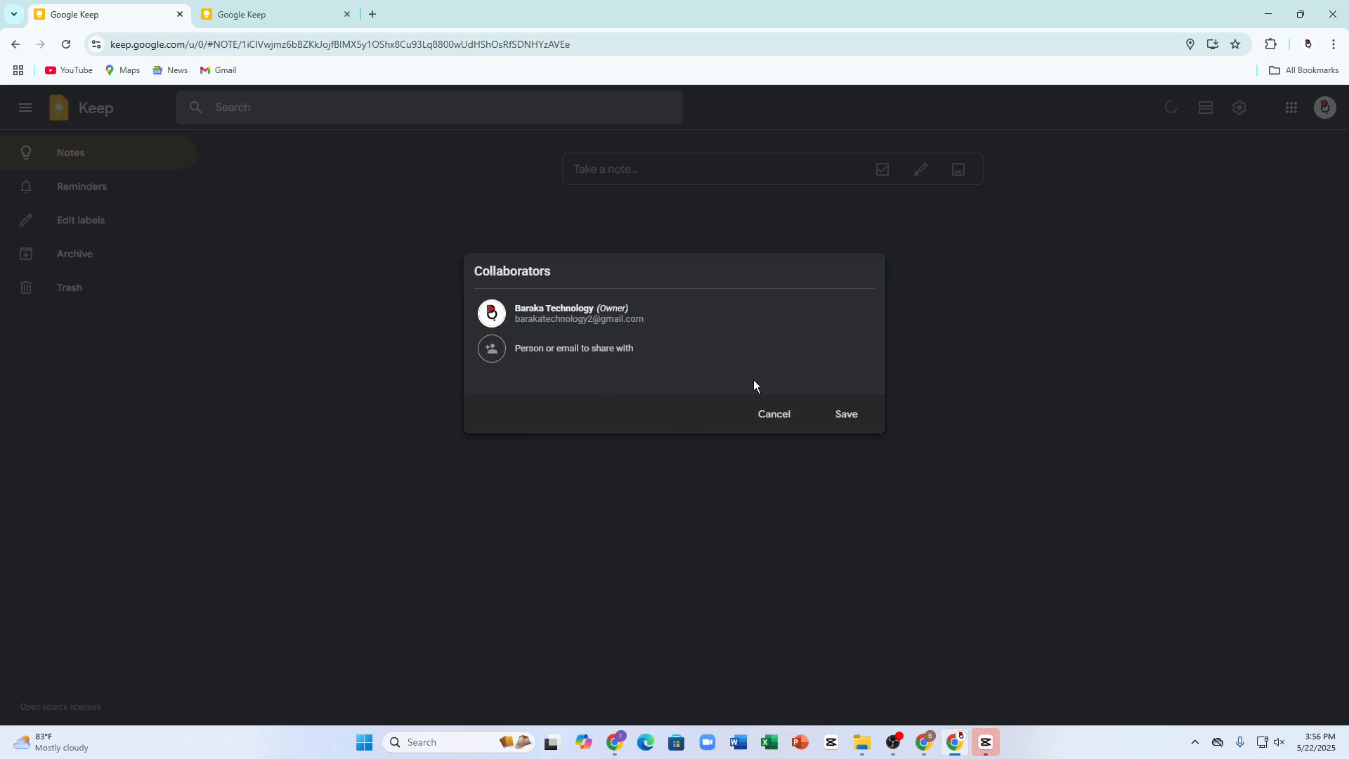
{"action": "left_click", "coordinate": [841, 416]}
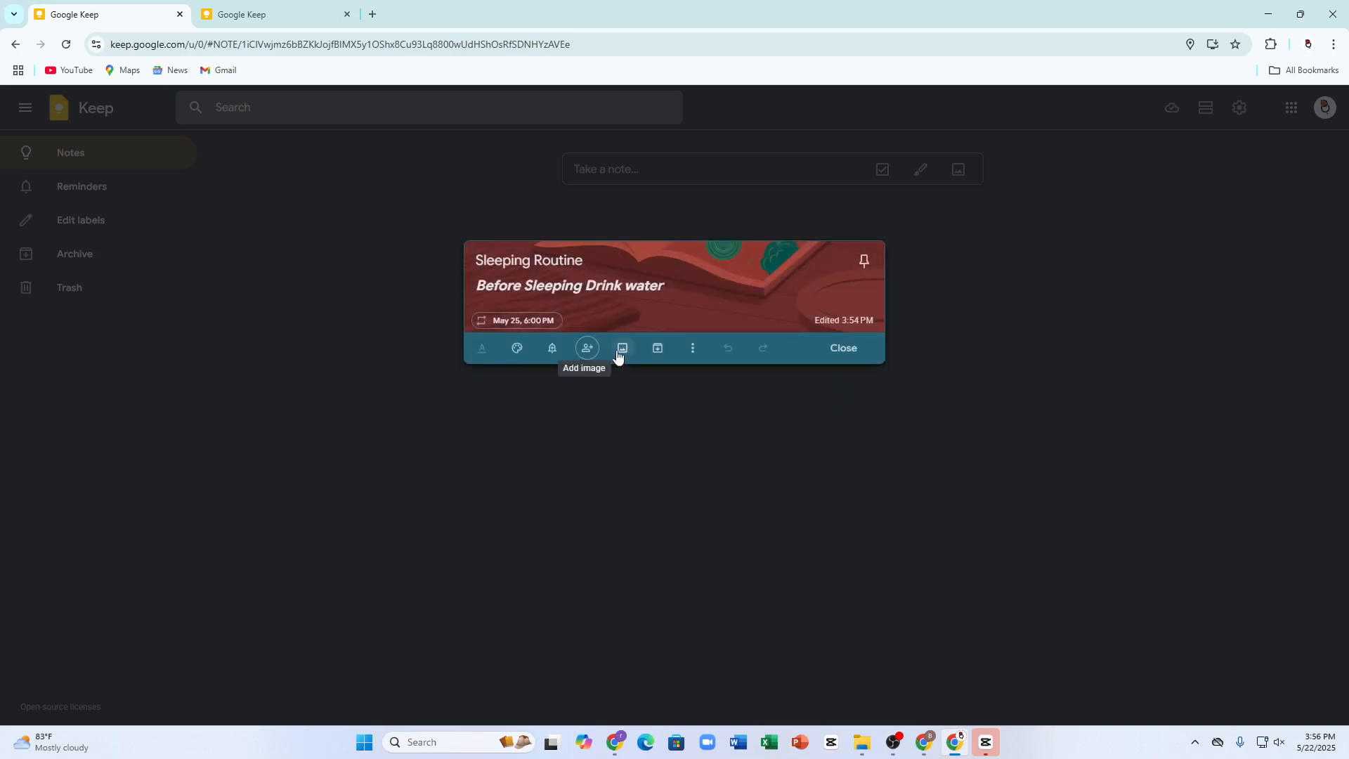
- Try entering "vbvb" as a person to share the note with, and cancel the sharing
{"action": "left_click", "coordinate": [584, 352]}
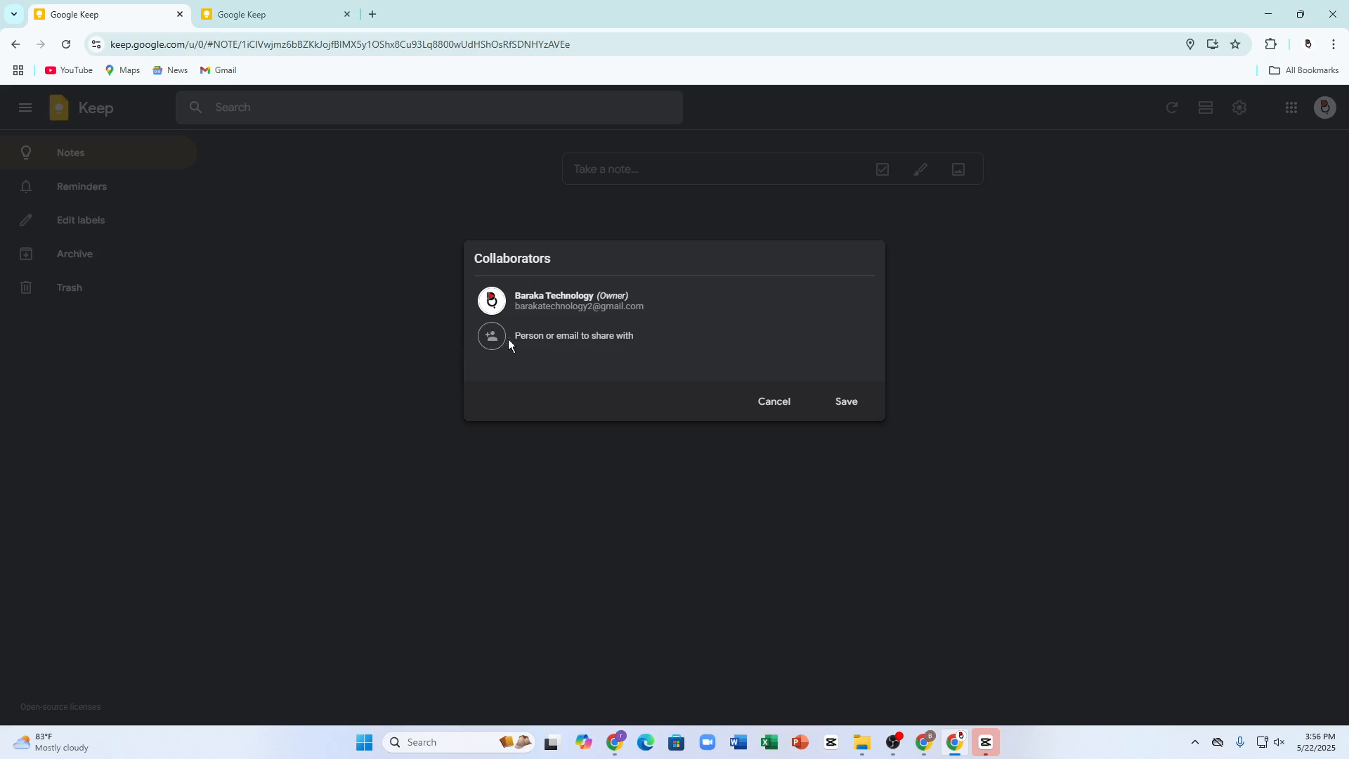
{"action": "left_click", "coordinate": [554, 337]}
{"action": "type", "text": "vbvb"}
{"action": "left_click", "coordinate": [750, 411]}
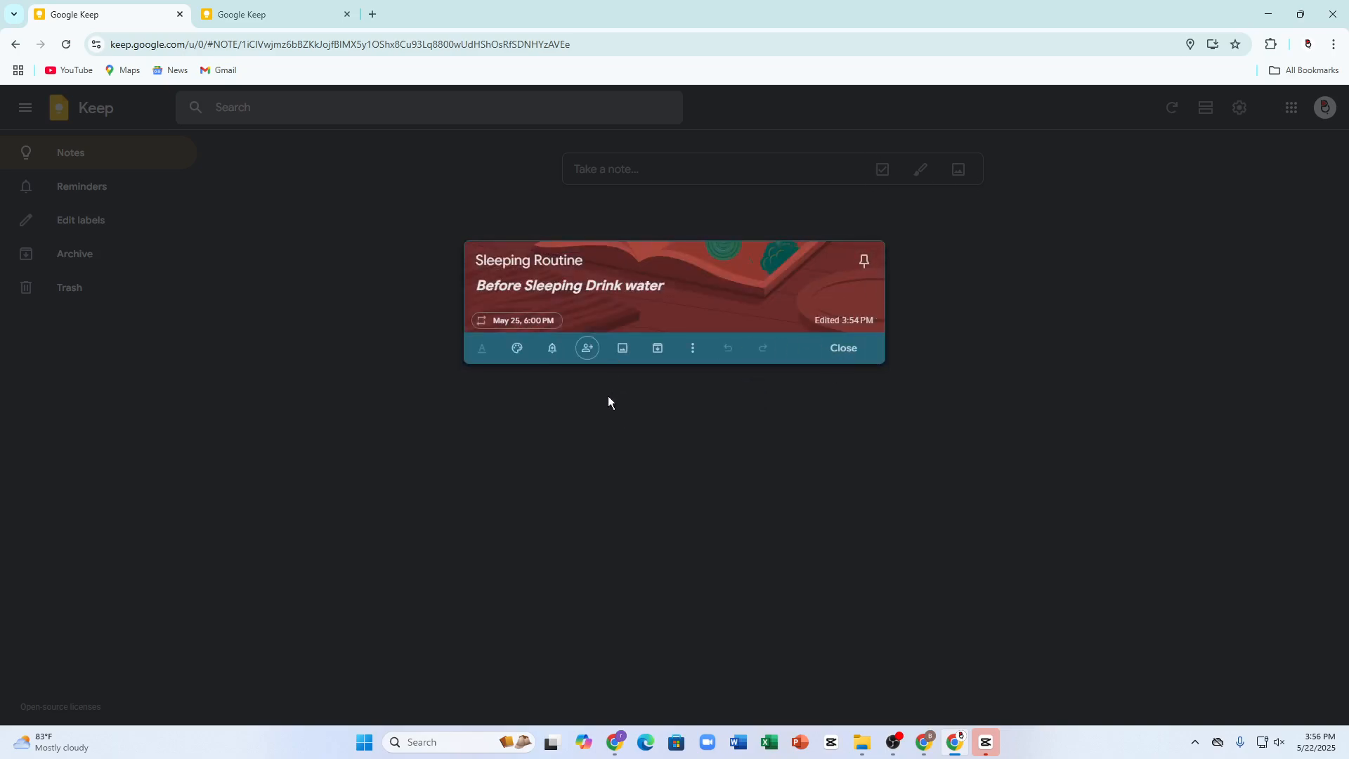
- Try to add the mobilecooler-09 image from the Pictures folder to the note
{"action": "left_click", "coordinate": [625, 347]}
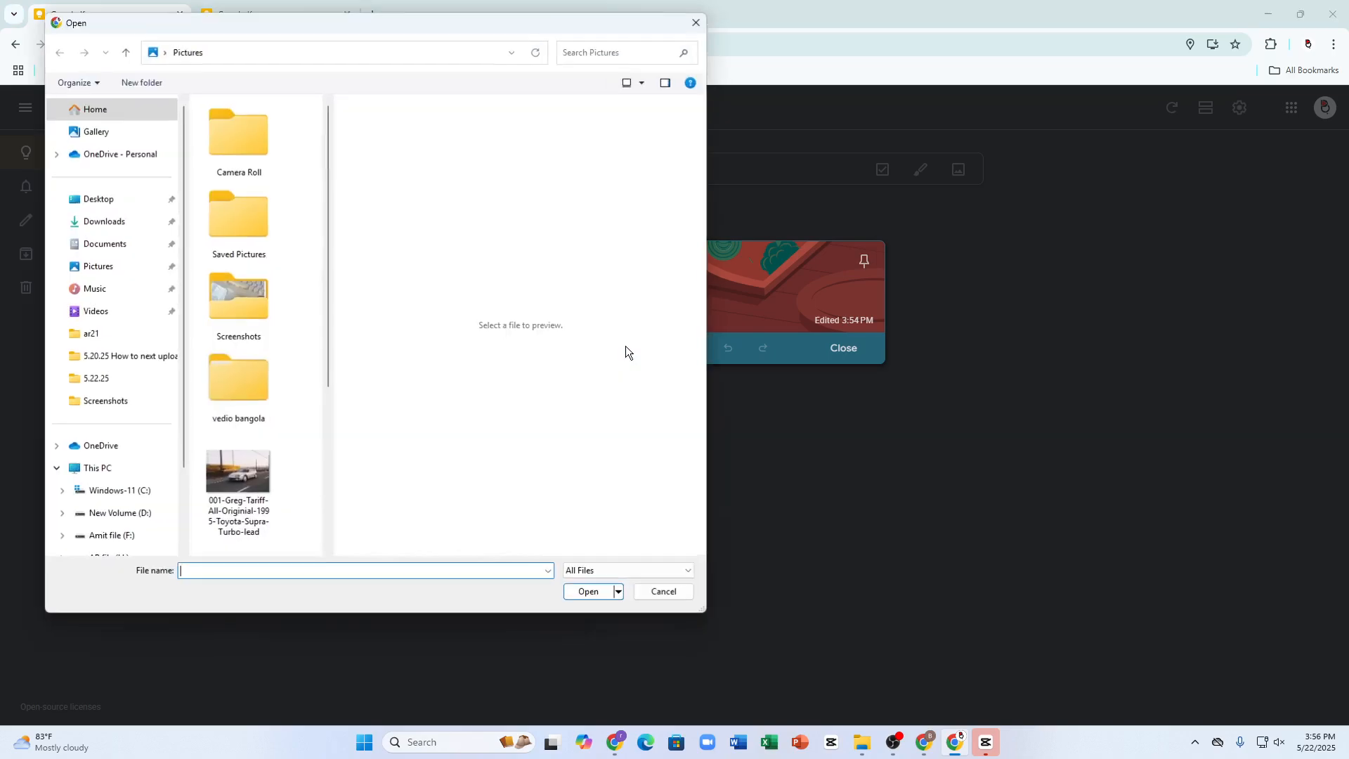
{"action": "left_click", "coordinate": [238, 485]}
{"action": "scroll", "coordinate": [239, 513], "scroll_direction": "down", "scroll_amount": 3}
{"action": "left_click", "coordinate": [261, 518]}
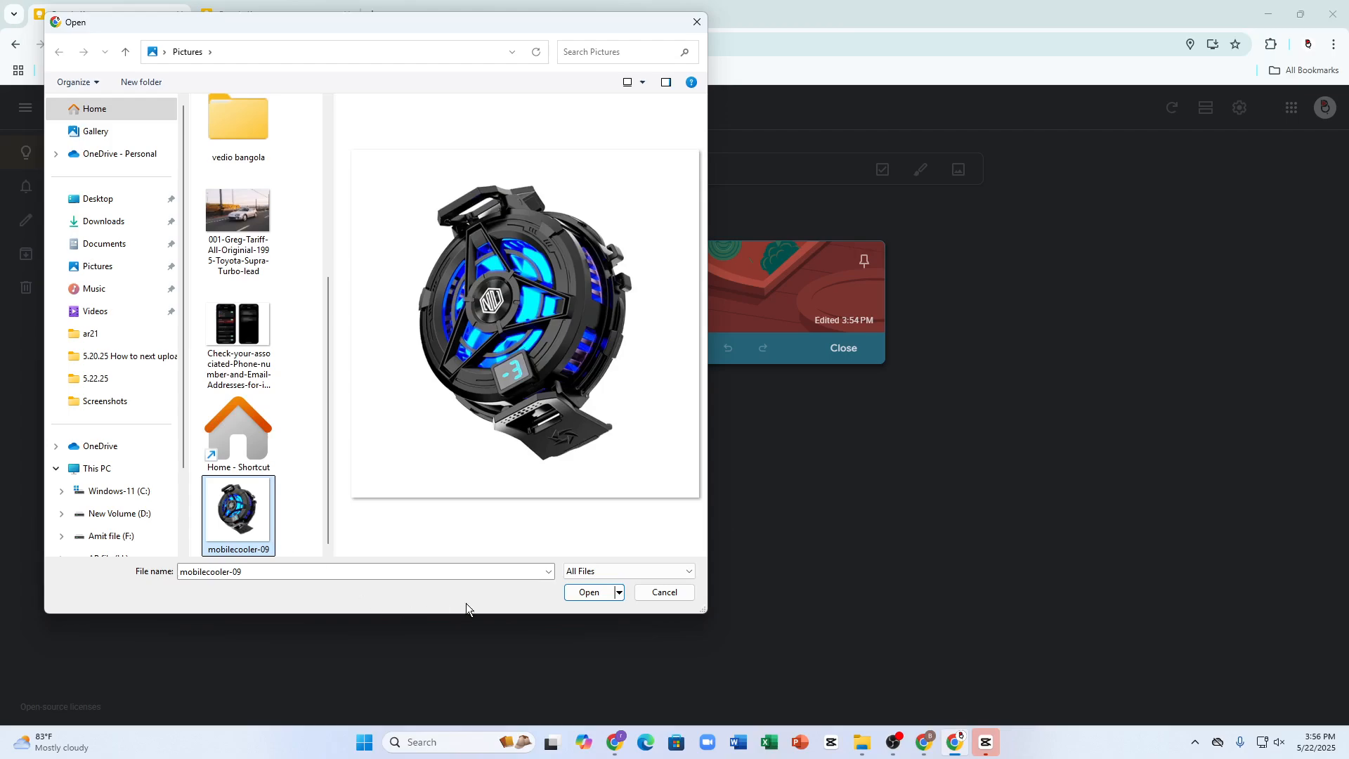
{"action": "left_click", "coordinate": [573, 592]}
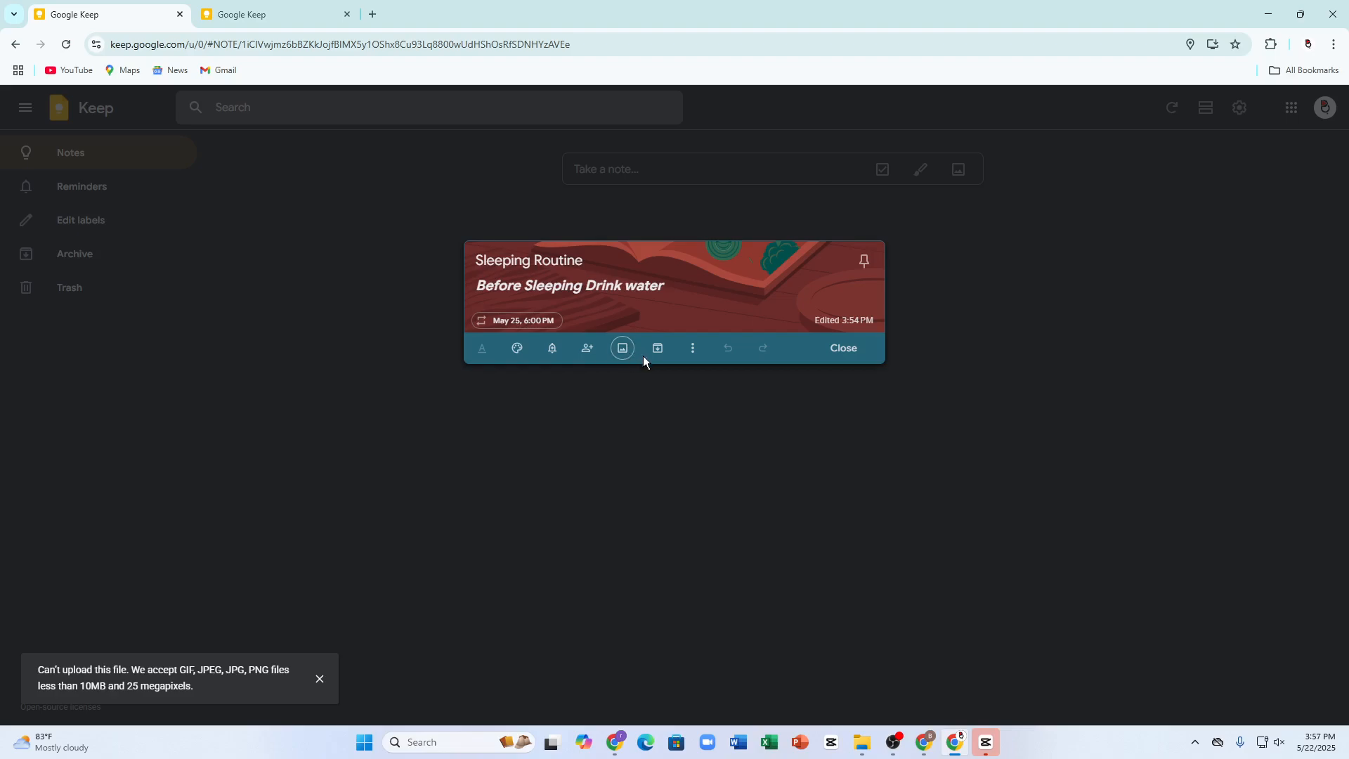
- Try to add the Toyota Supra car image from the Pictures folder to the note, and dismiss the upload message
{"action": "left_click", "coordinate": [623, 349]}
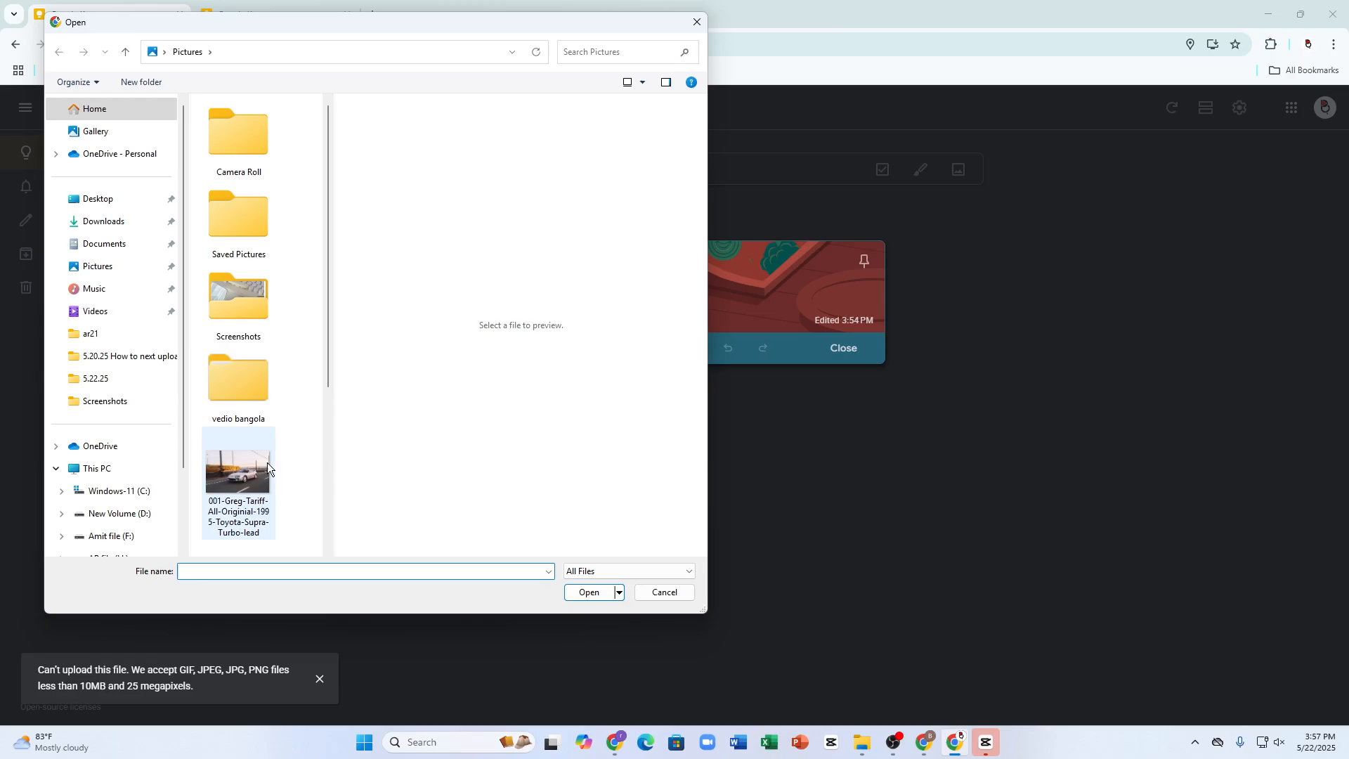
{"action": "scroll", "coordinate": [230, 404], "scroll_direction": "down", "scroll_amount": 3}
{"action": "left_click", "coordinate": [237, 211]}
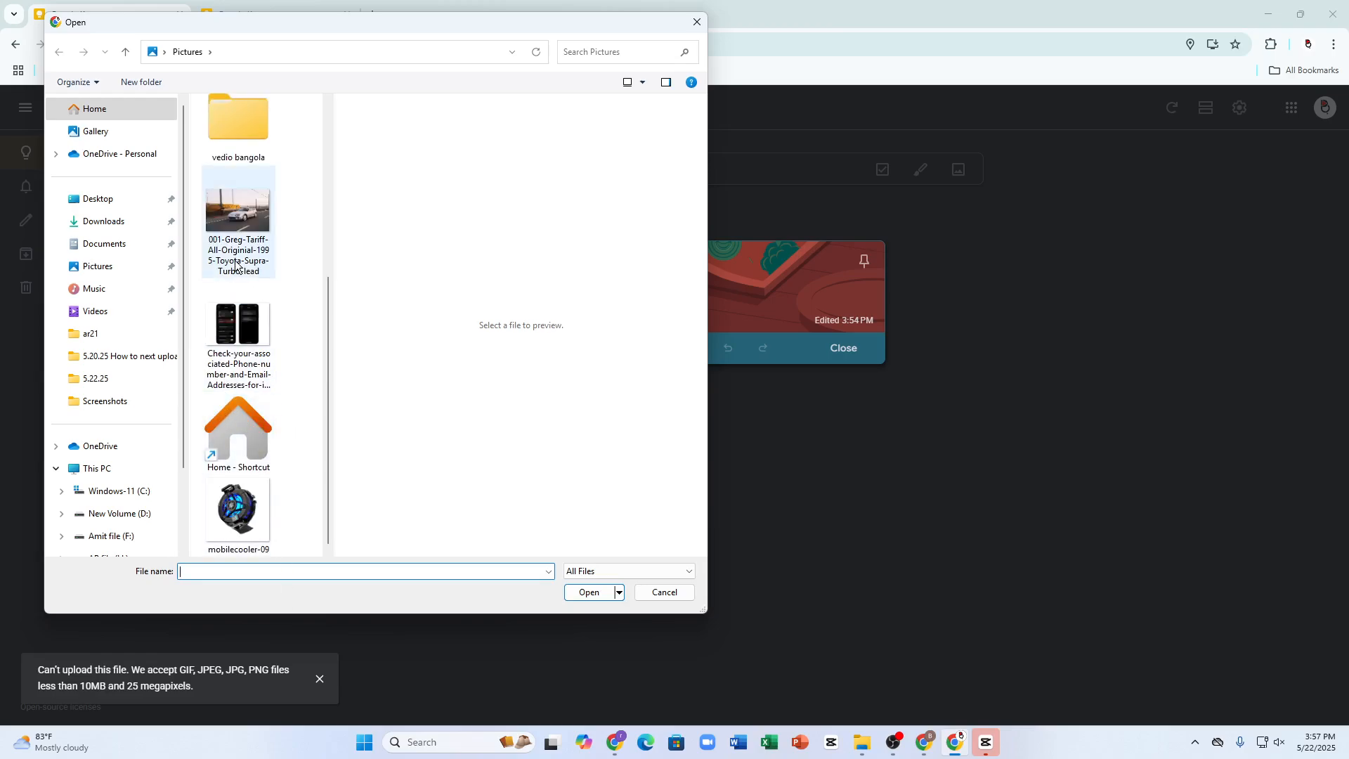
{"action": "left_click", "coordinate": [586, 594]}
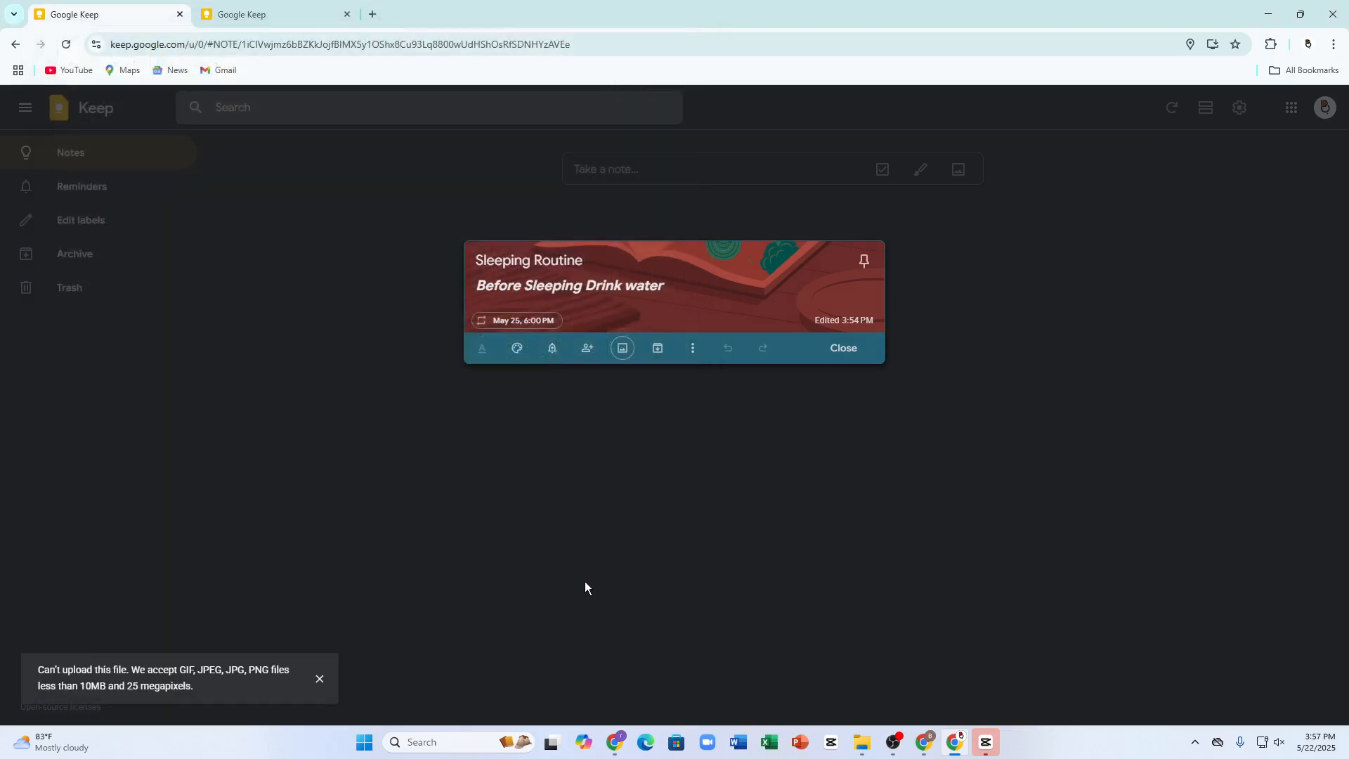
{"action": "left_click", "coordinate": [319, 680]}
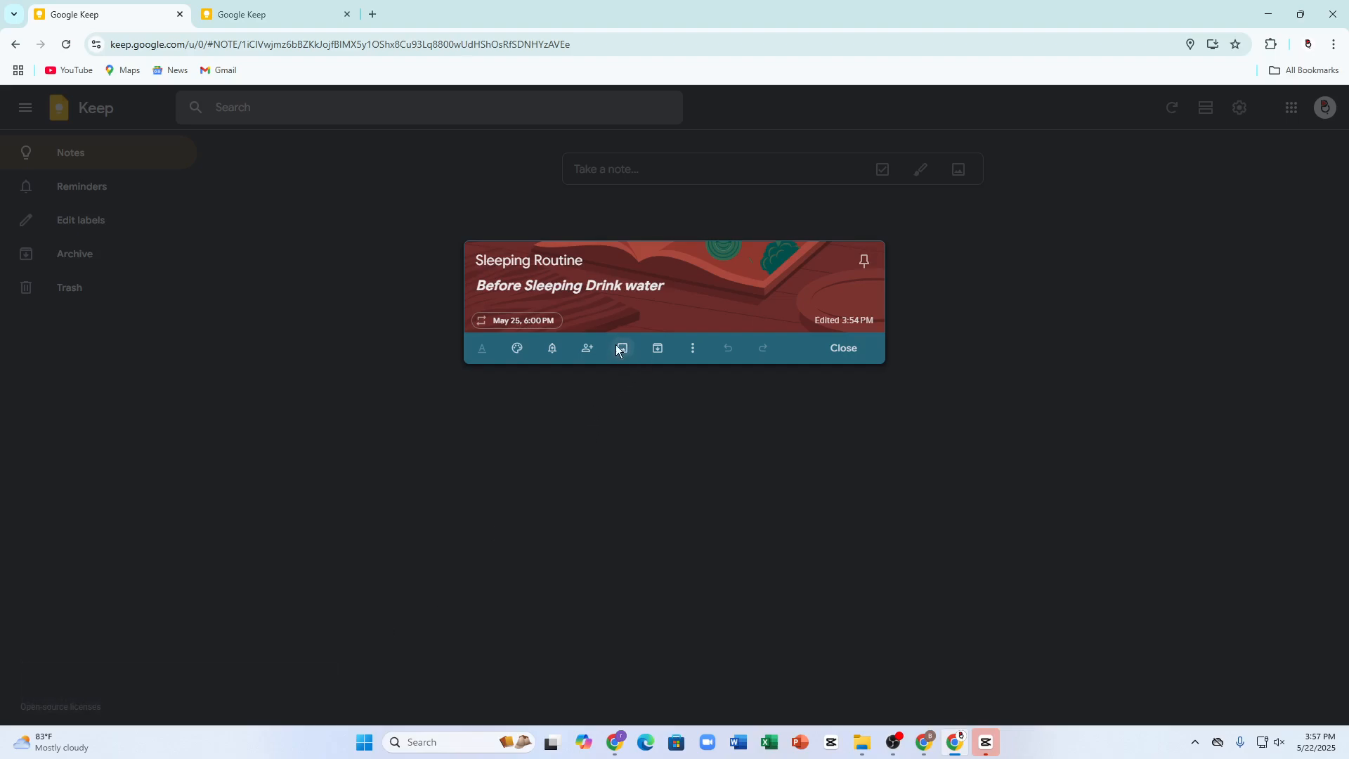
- Add the keyboard picture from the Screenshots folder within Pictures to the Sleeping Routine note, and close the note
{"action": "left_click", "coordinate": [622, 348]}
{"action": "double_click", "coordinate": [214, 278]}
{"action": "scroll", "coordinate": [253, 339], "scroll_direction": "down", "scroll_amount": 3}
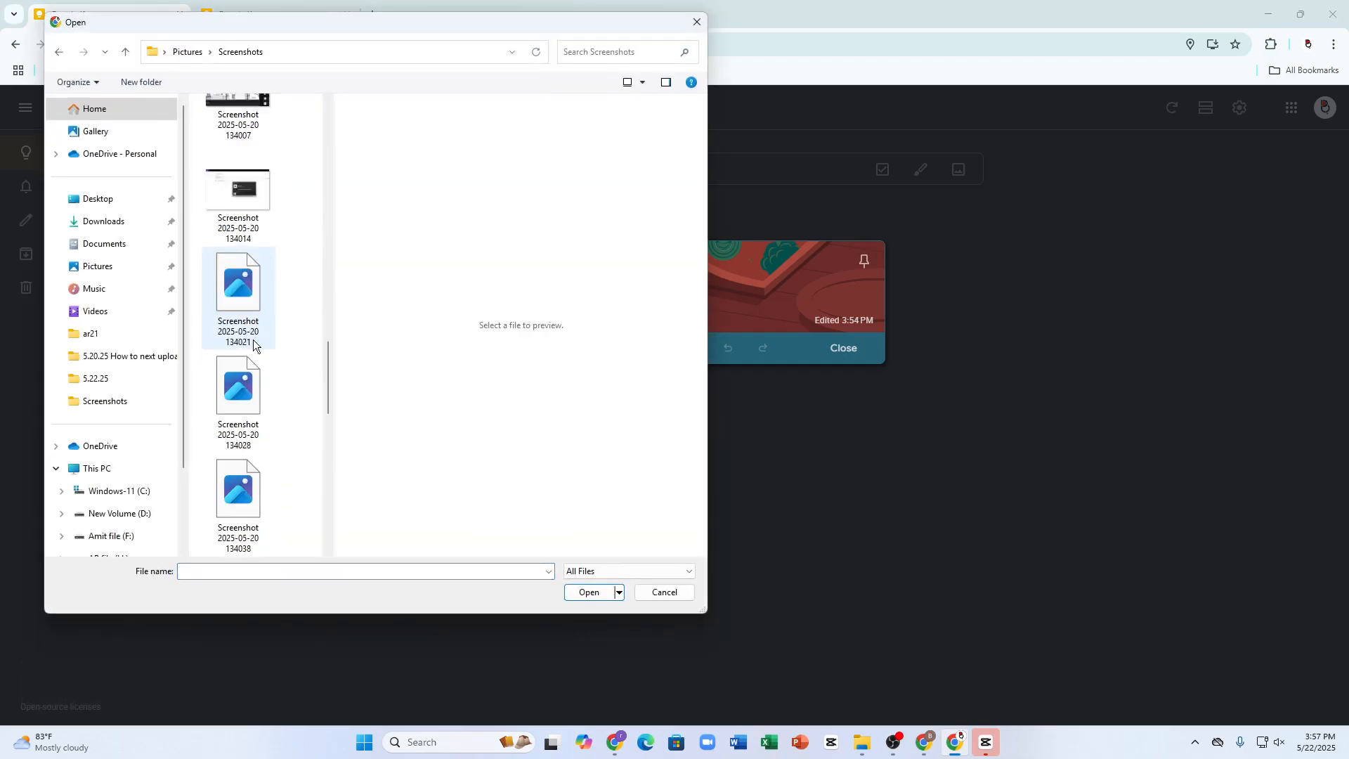
{"action": "scroll", "coordinate": [253, 339], "scroll_direction": "down", "scroll_amount": 10}
{"action": "left_click", "coordinate": [267, 485]}
{"action": "left_click", "coordinate": [576, 594]}
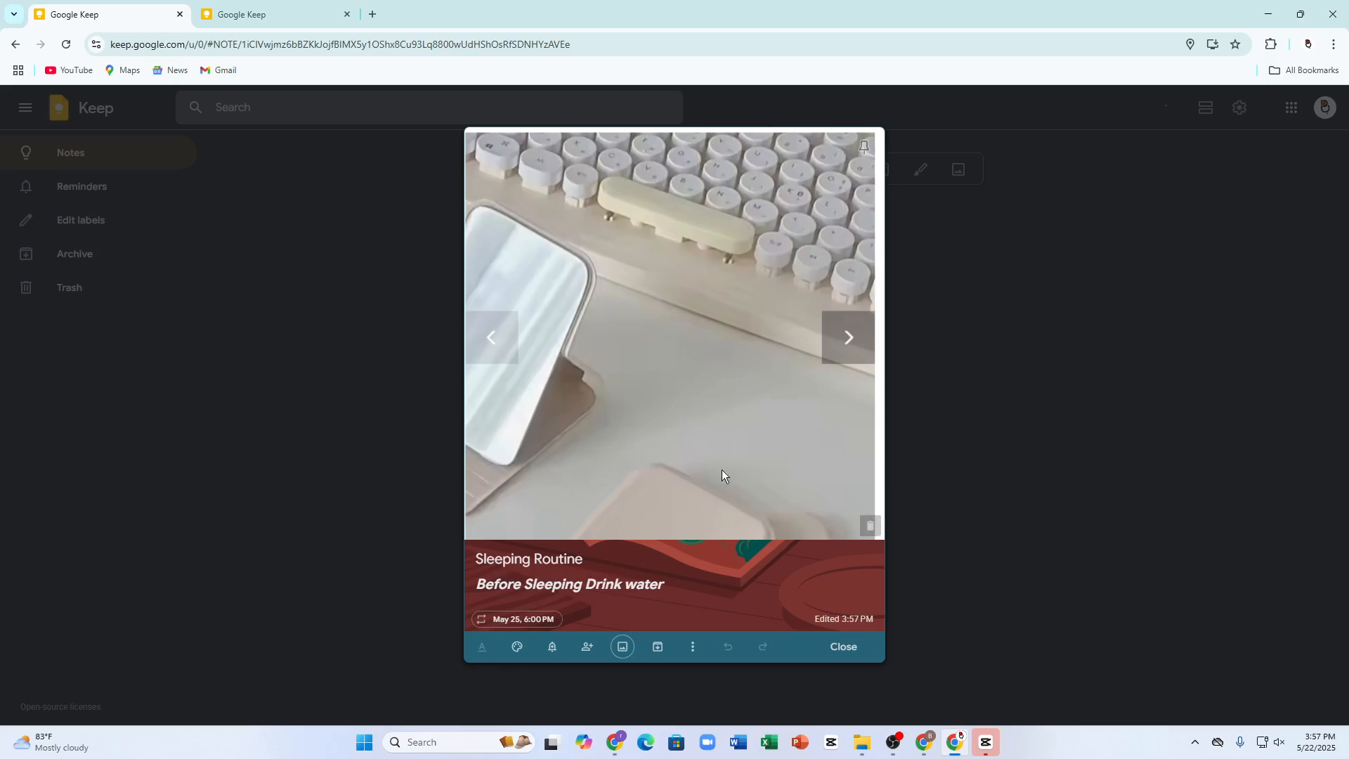
{"action": "left_click_drag", "start_coordinate": [723, 470], "coordinate": [716, 442]}
{"action": "left_click", "coordinate": [588, 555]}
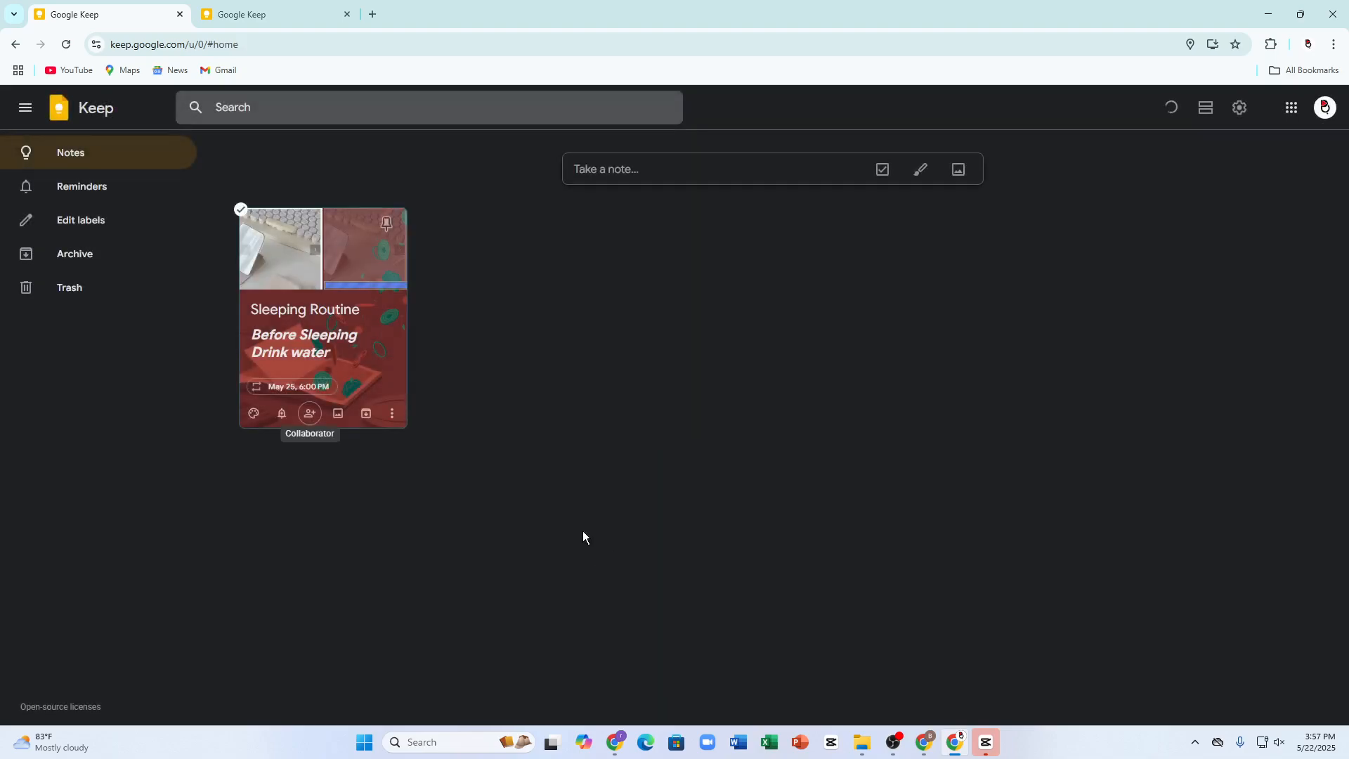
- Reopen the Sleeping Routine note, view its pictures, delete the duplicate keyboard picture, and close the note
{"action": "left_click", "coordinate": [310, 258]}
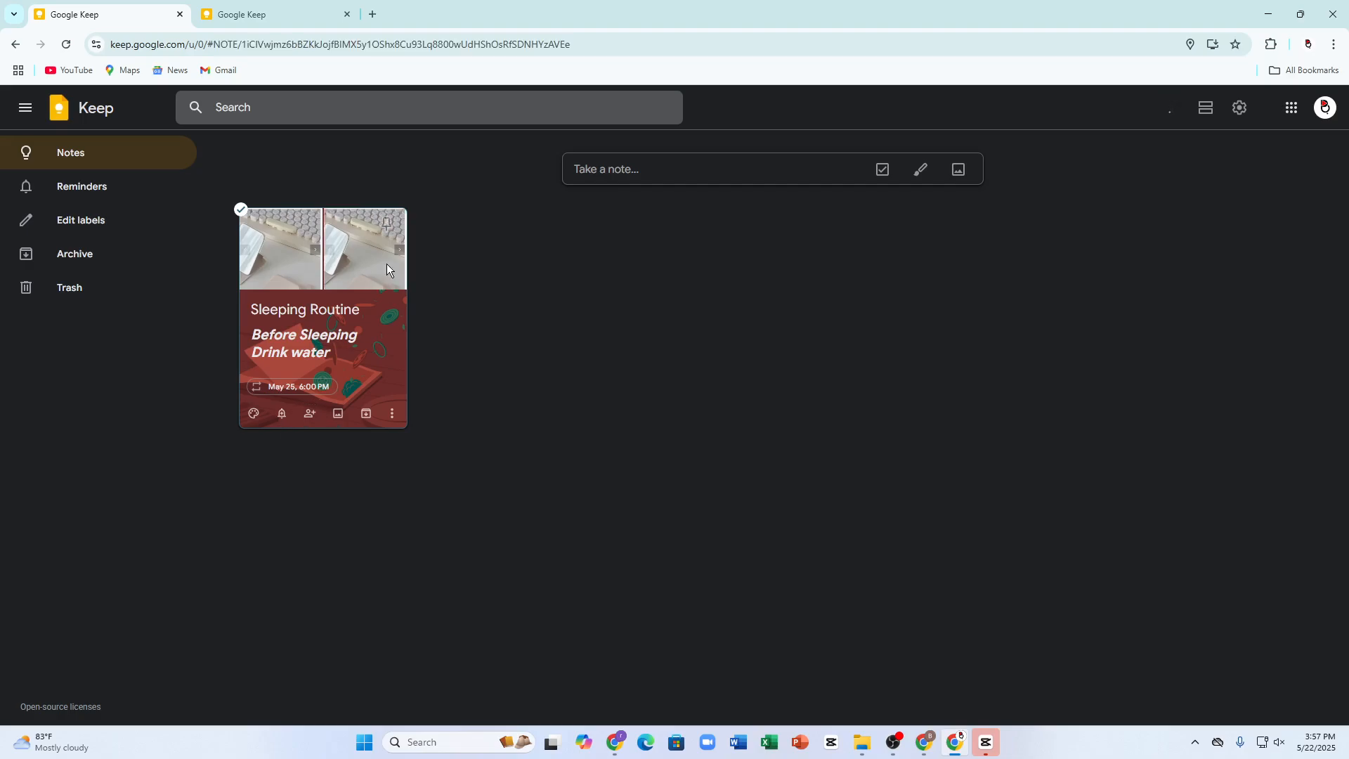
{"action": "left_click", "coordinate": [647, 288]}
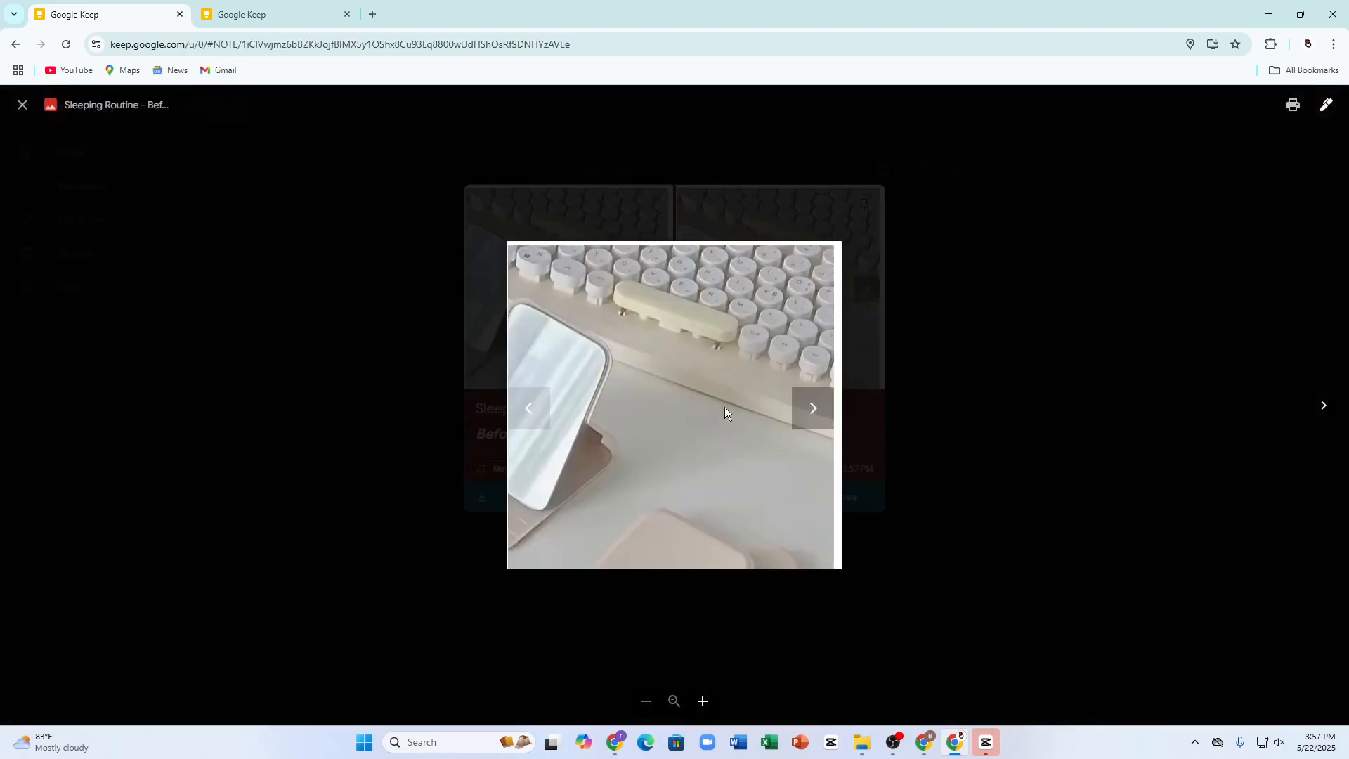
{"action": "left_click", "coordinate": [299, 228]}
{"action": "left_click", "coordinate": [681, 388]}
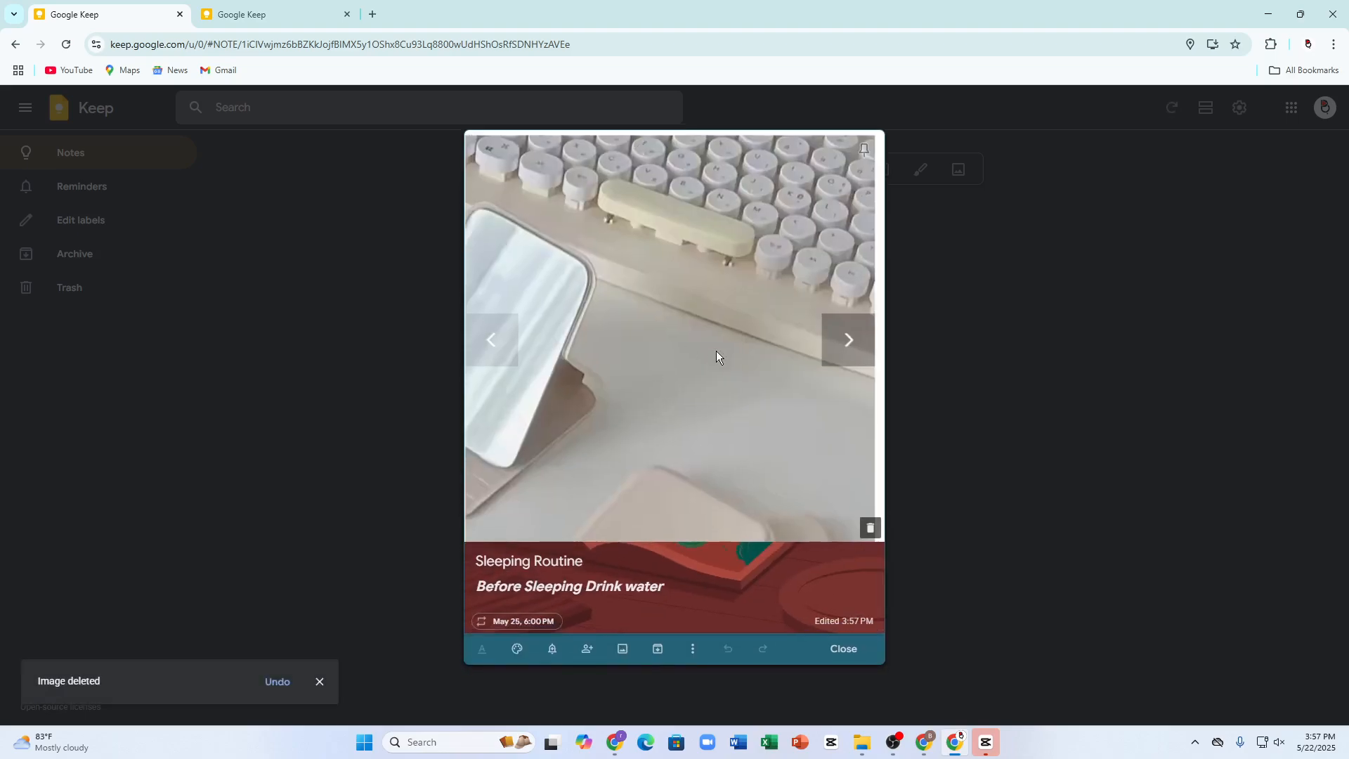
{"action": "left_click", "coordinate": [1038, 392]}
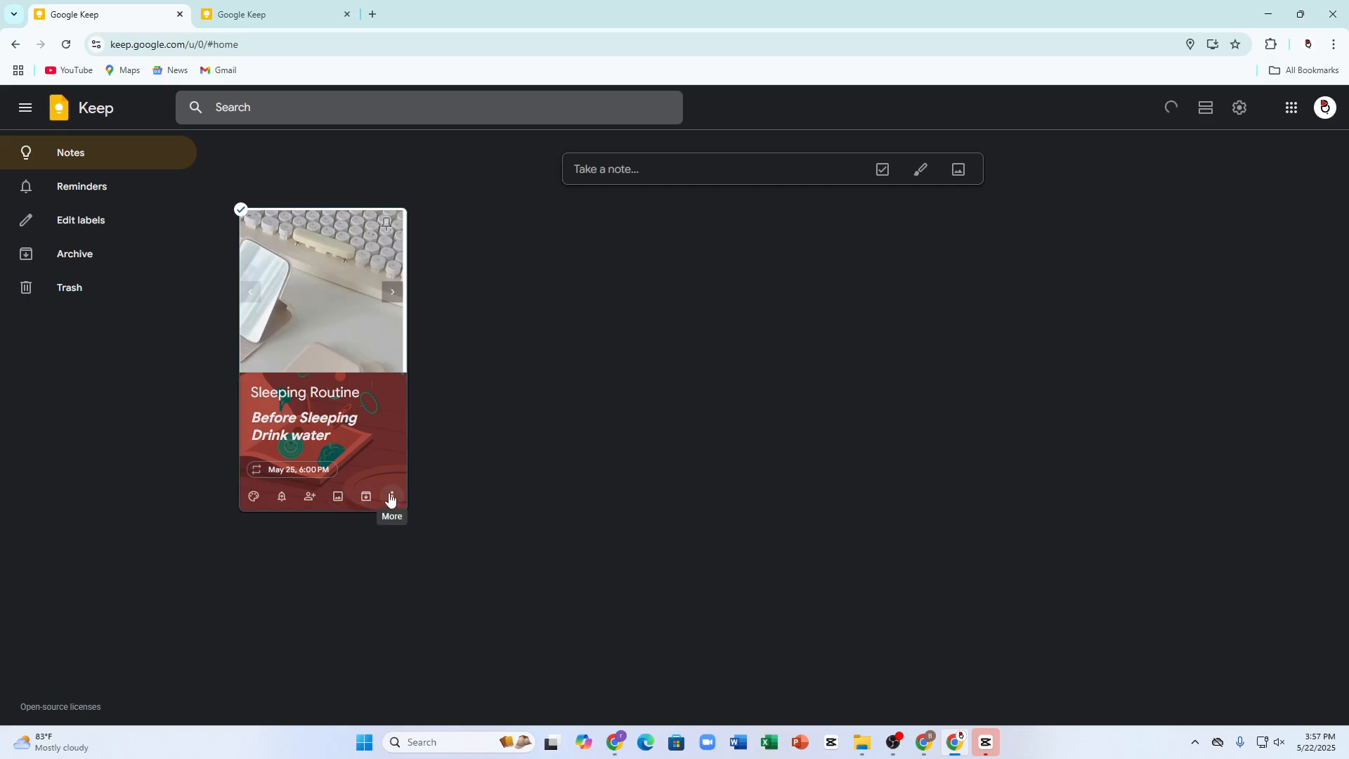
- Look at the Sleeping Routine note's additional options and its label entry, and leave without adding a label
{"action": "left_click", "coordinate": [391, 498]}
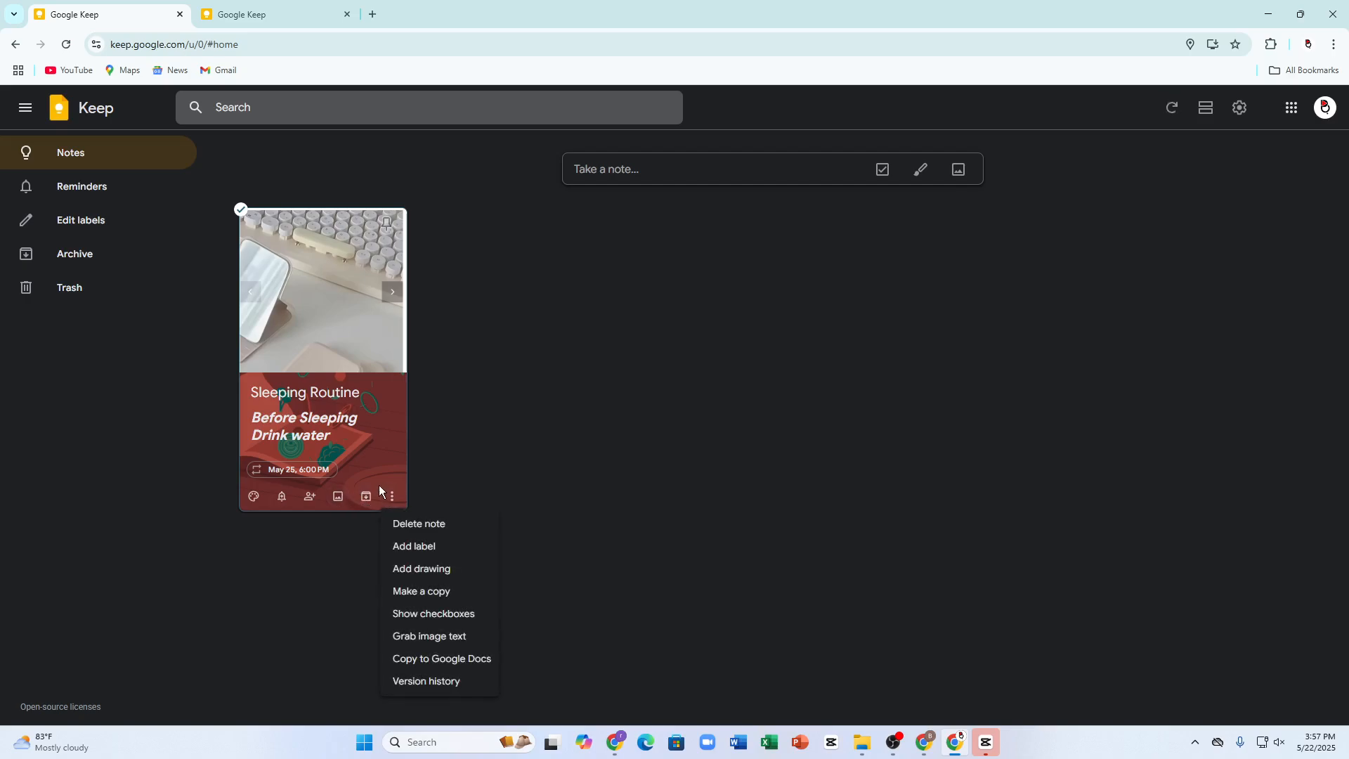
{"action": "left_click", "coordinate": [416, 554]}
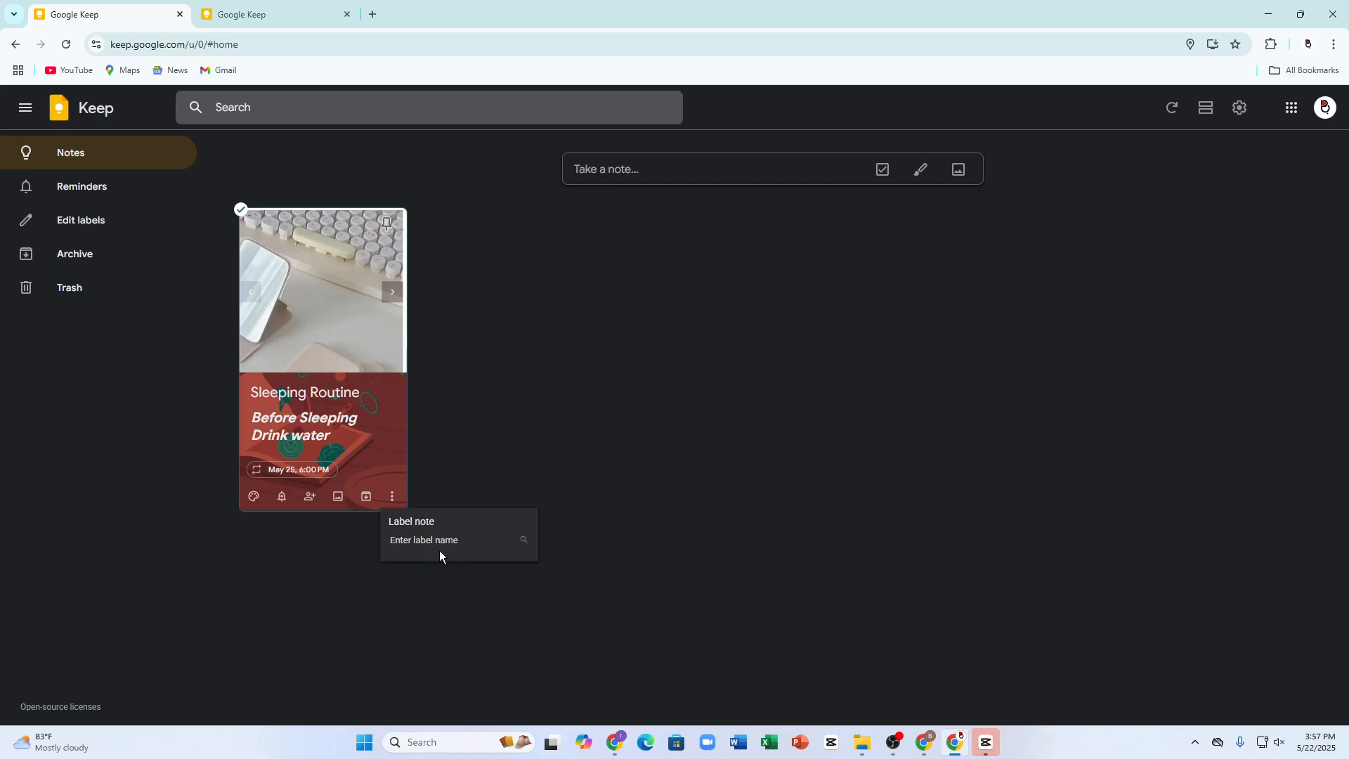
{"action": "left_click", "coordinate": [325, 562]}
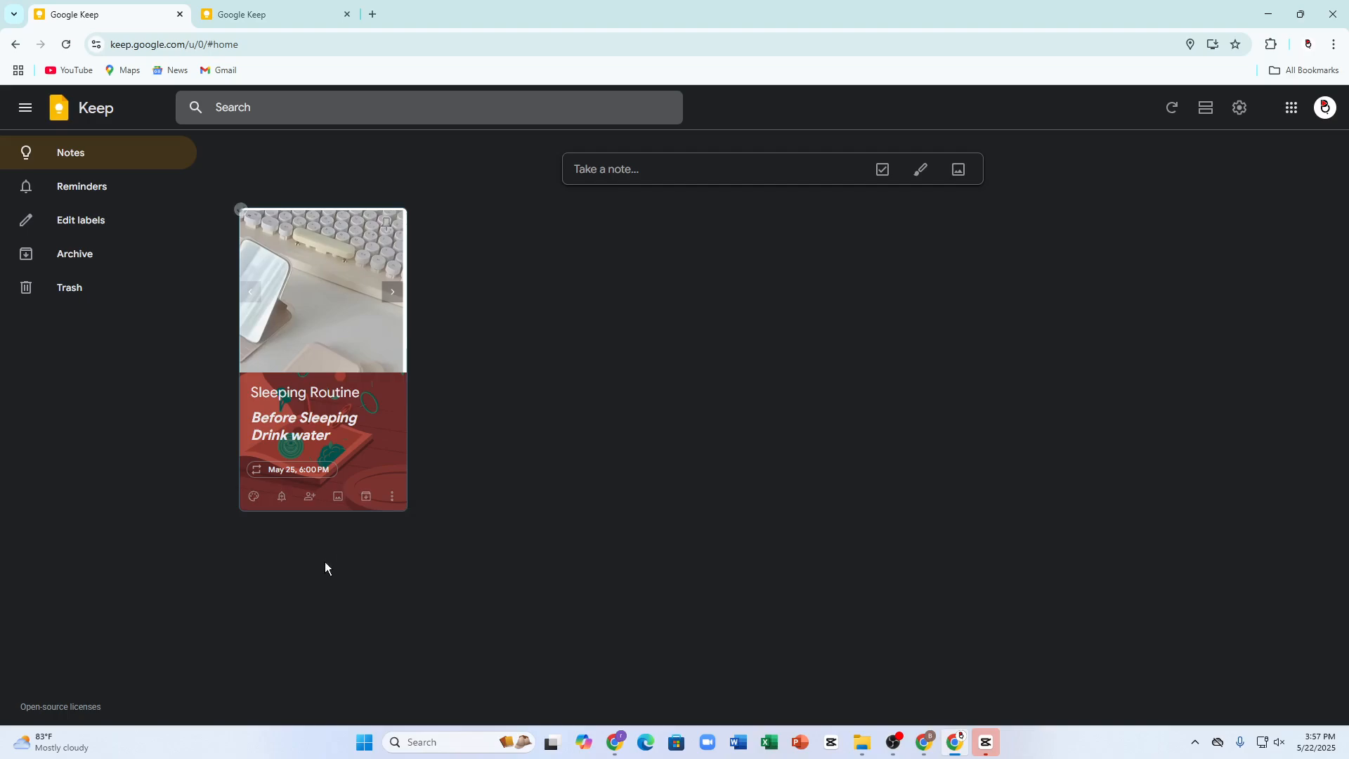
- Add a drawing to the Sleeping Routine note, scribble a closed zigzag shape in black, and dismiss the long-notes tip
{"action": "left_click", "coordinate": [391, 496]}
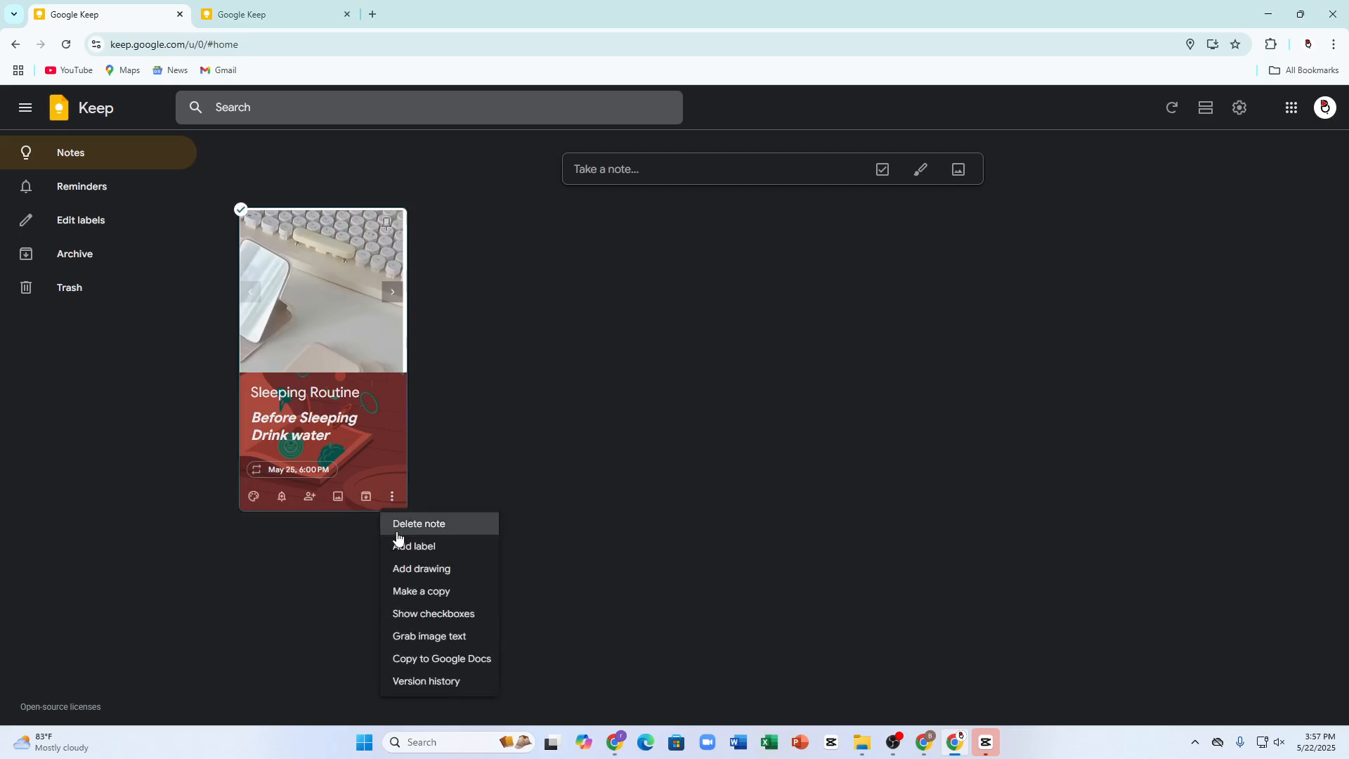
{"action": "left_click", "coordinate": [422, 570]}
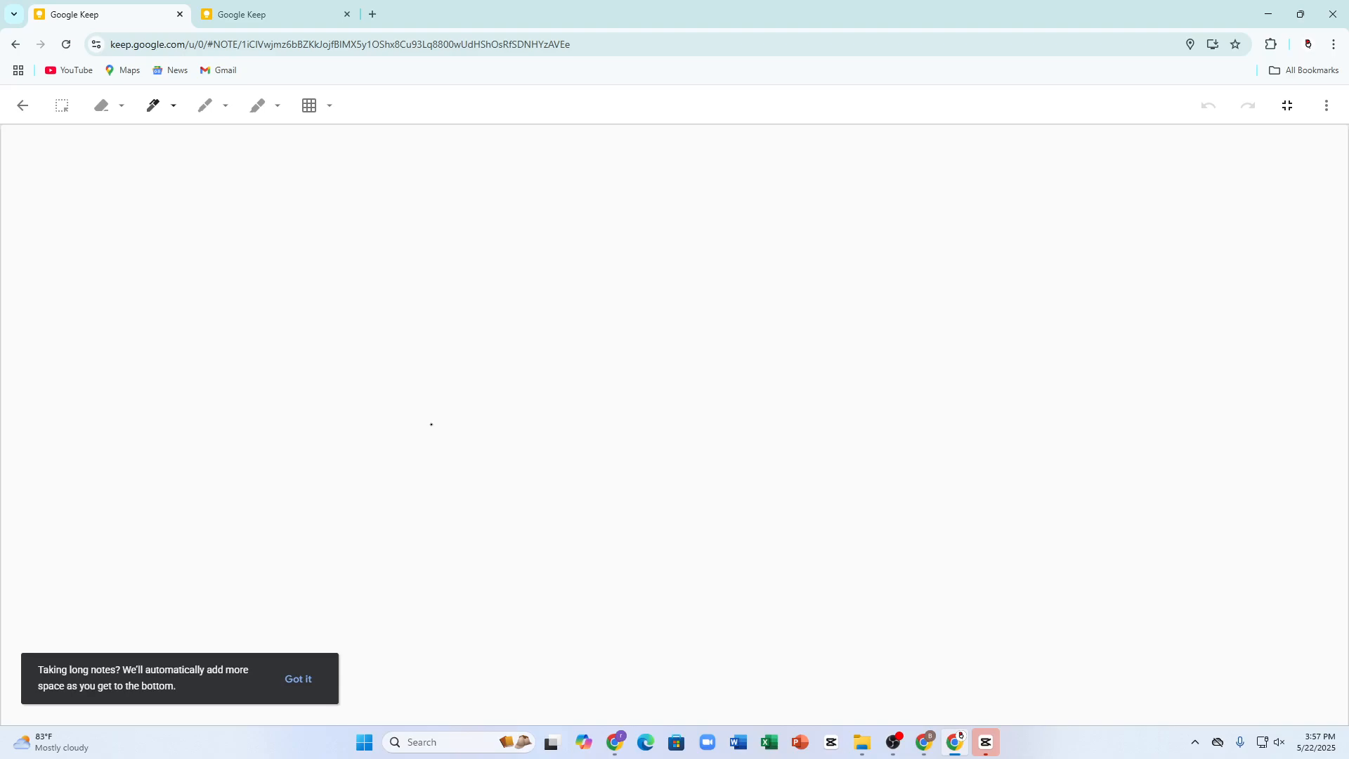
{"action": "mouse_move", "coordinate": [363, 238]}
{"action": "left_mouse_down"}
{"action": "mouse_move", "coordinate": [467, 313]}
{"action": "mouse_move", "coordinate": [590, 436]}
{"action": "mouse_move", "coordinate": [548, 503]}
{"action": "mouse_move", "coordinate": [298, 365]}
{"action": "mouse_move", "coordinate": [305, 229]}
{"action": "left_mouse_up"}
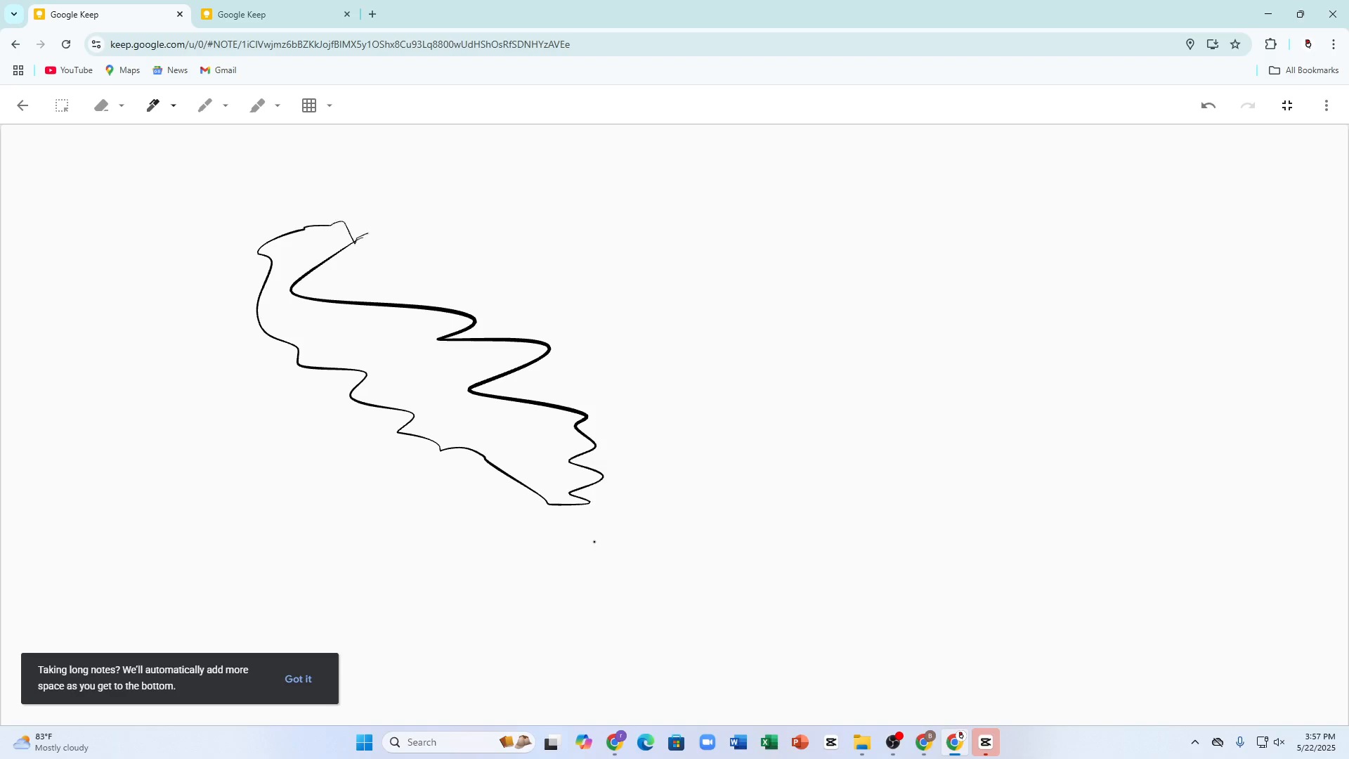
{"action": "left_click", "coordinate": [298, 678]}
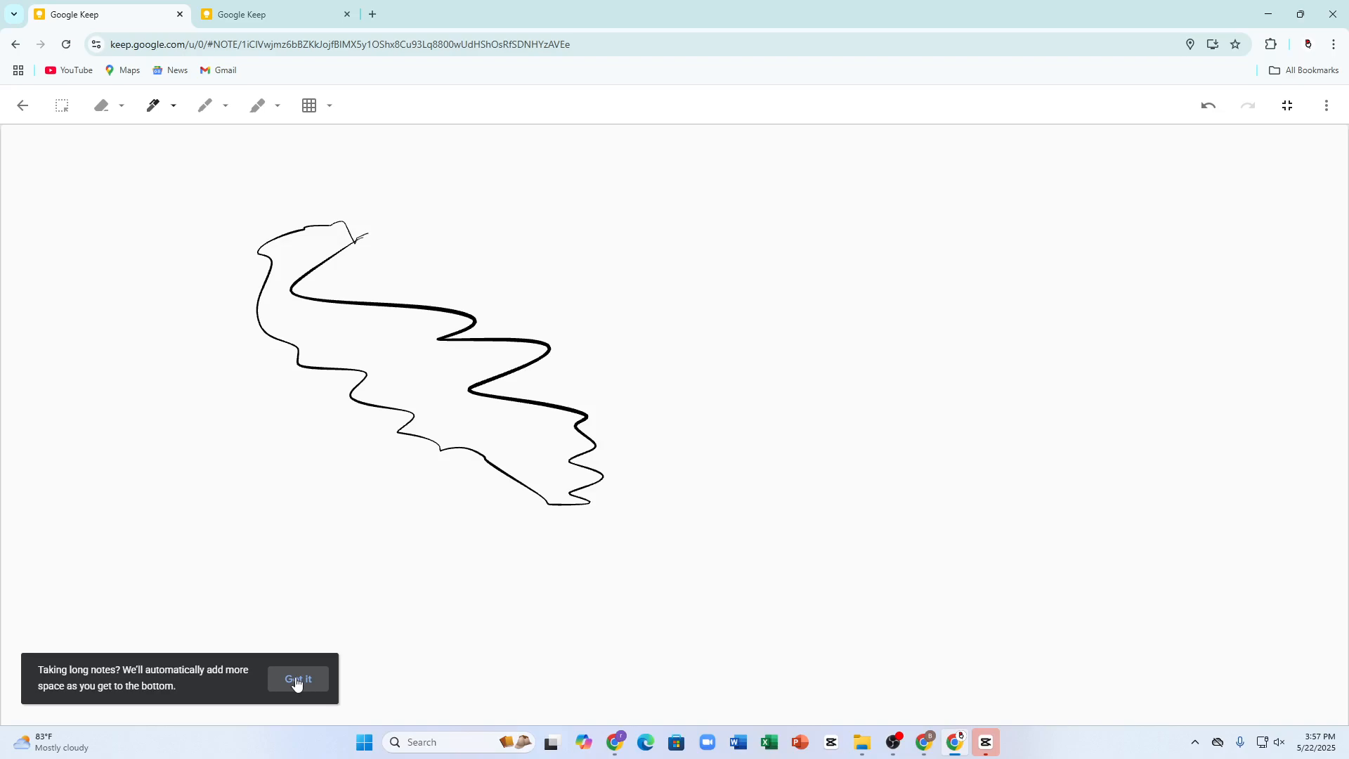
- Export the current drawing as an image
{"action": "left_click", "coordinate": [1326, 106]}
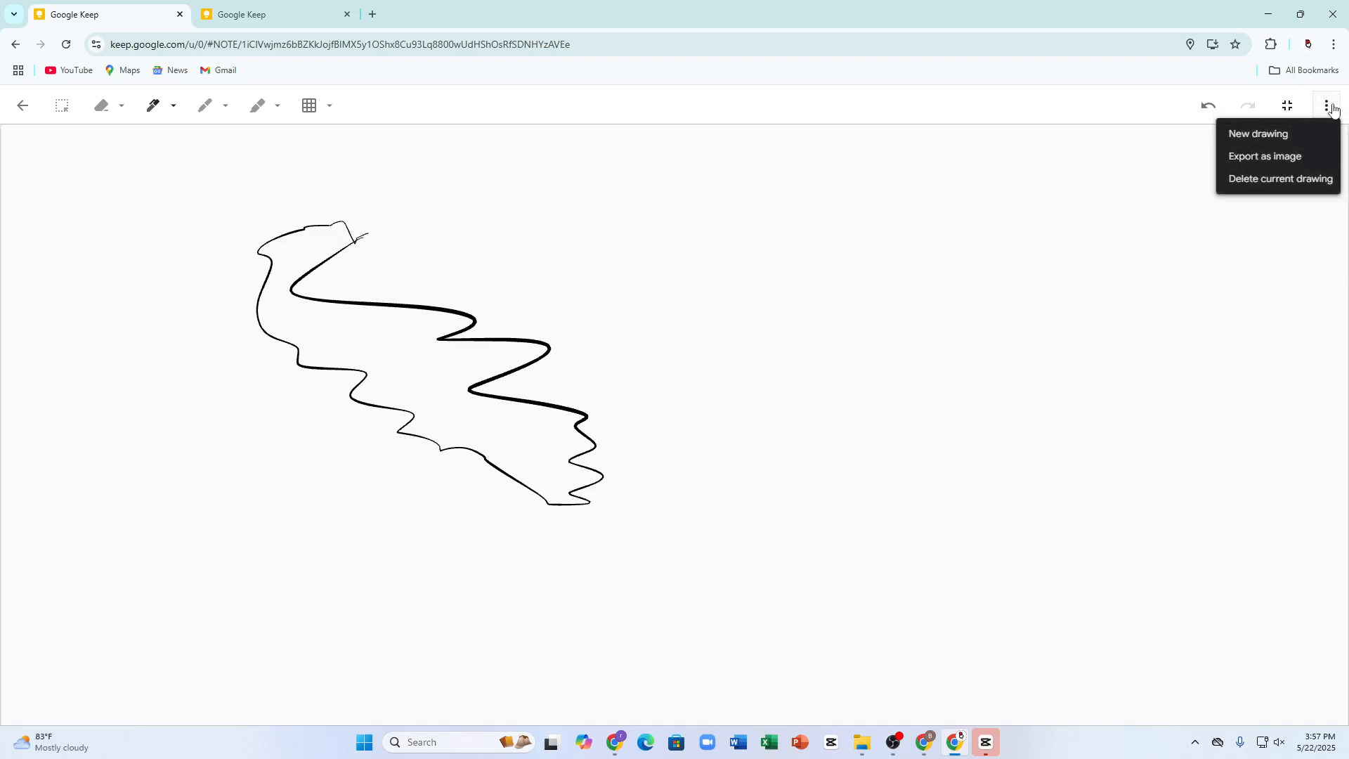
{"action": "left_click", "coordinate": [1273, 157]}
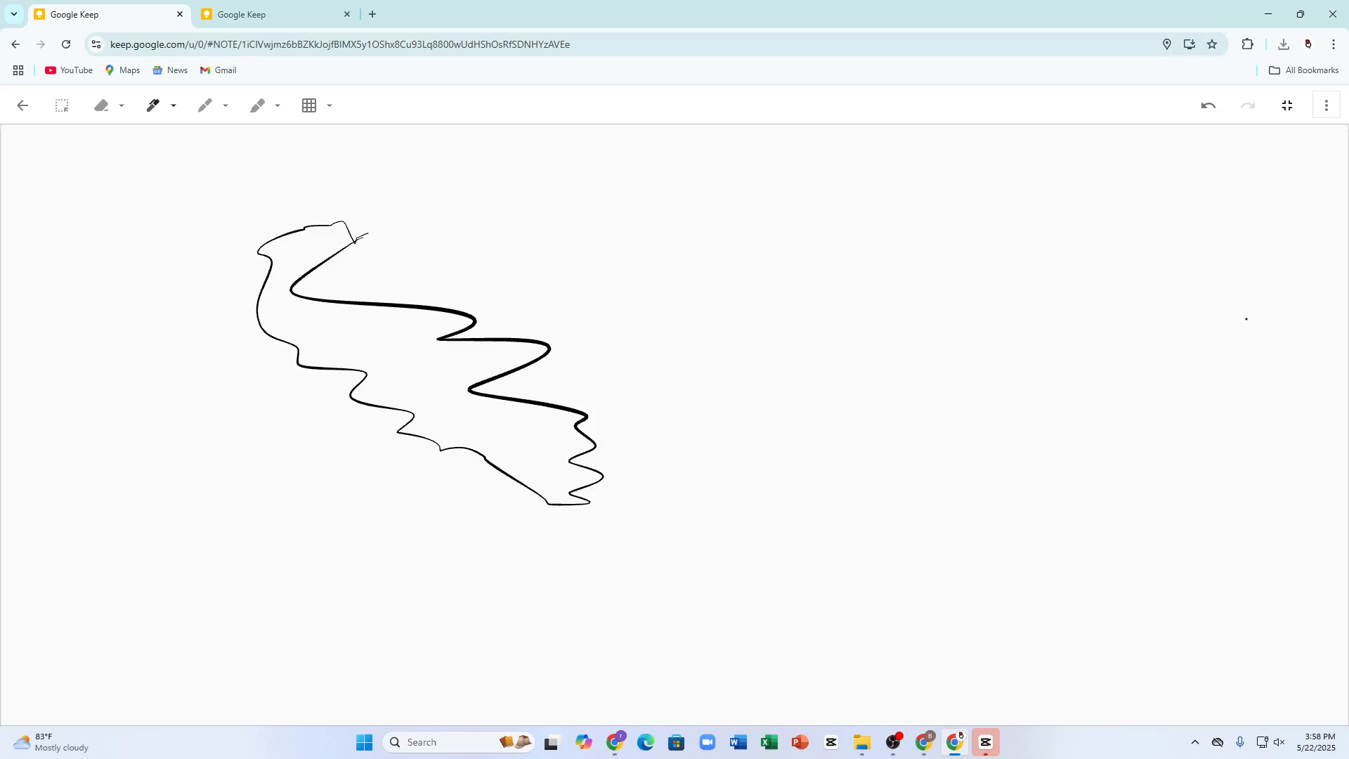
{"action": "left_click", "coordinate": [1330, 105]}
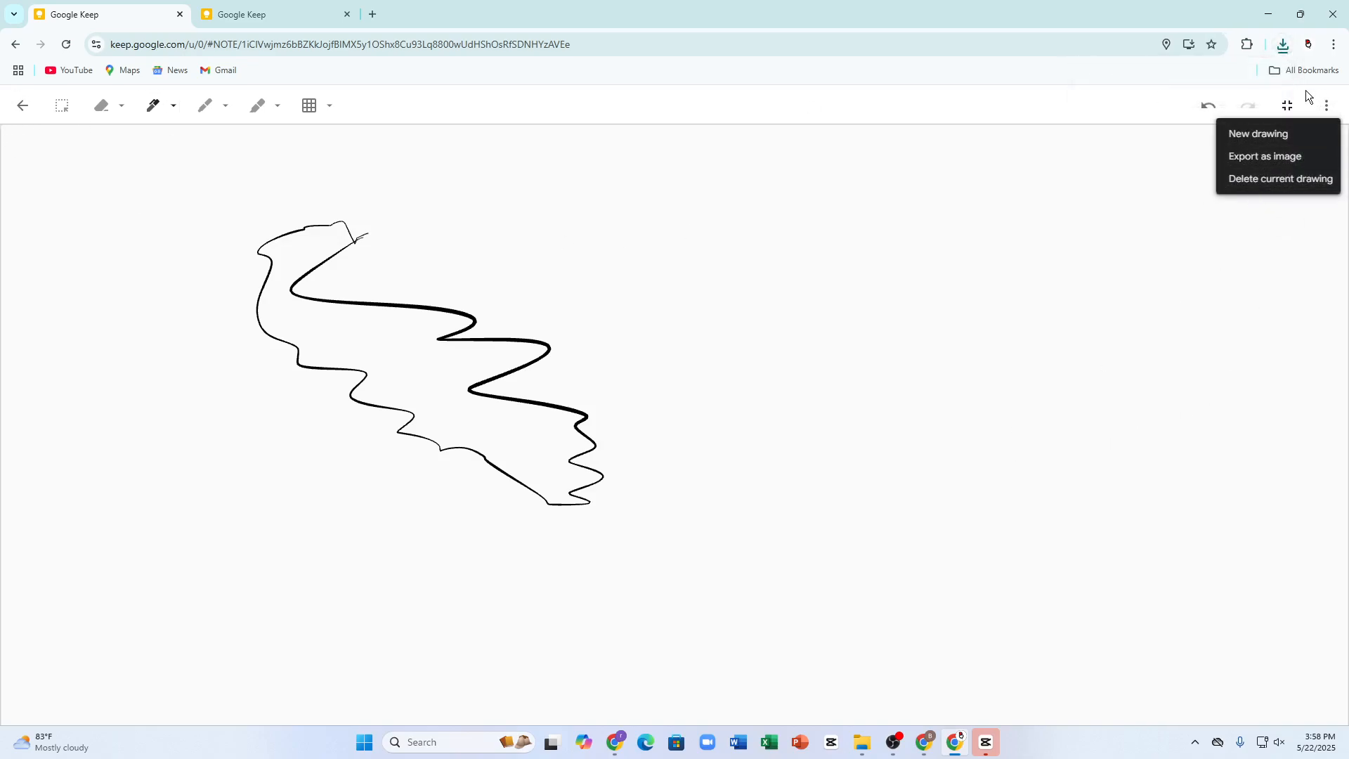
- Return to the Sleeping Routine note and delete the drawing and its image copy, keeping the keyboard picture
{"action": "left_click", "coordinate": [21, 107]}
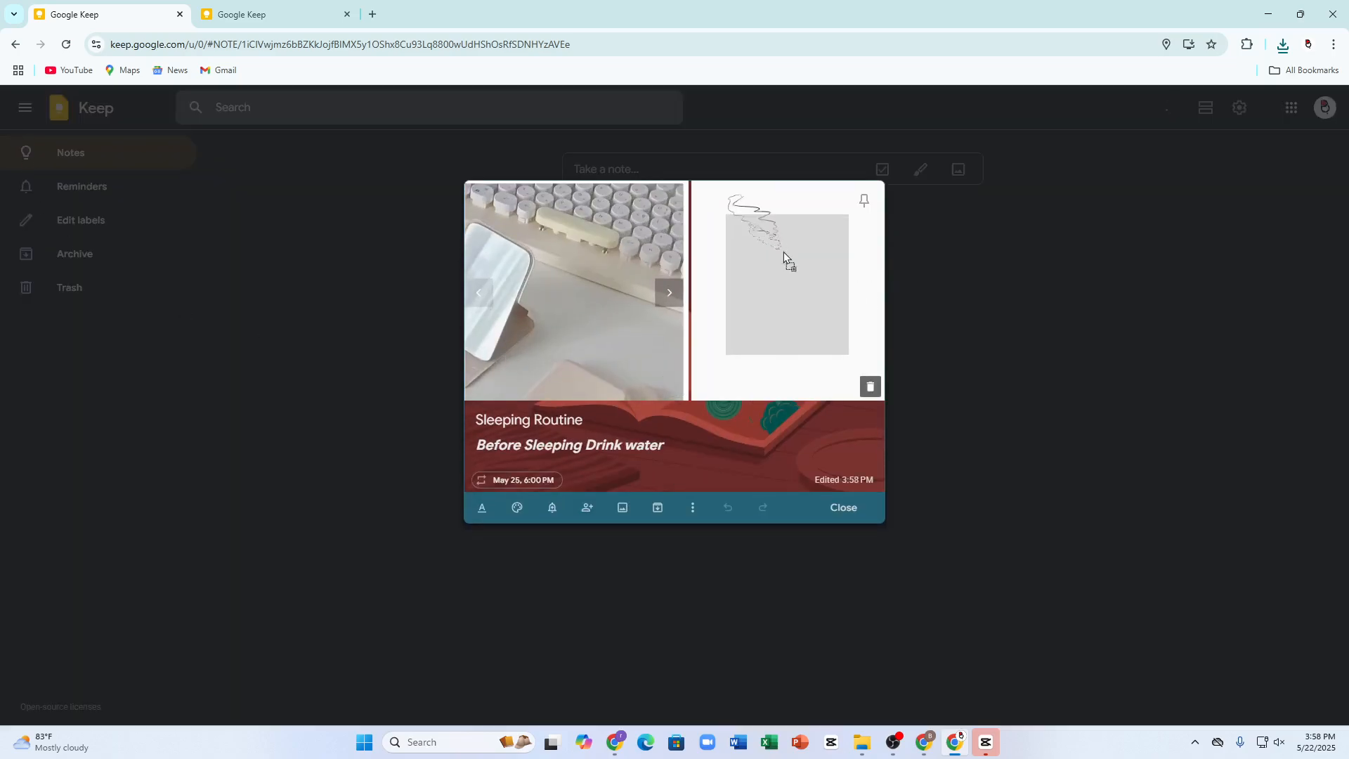
{"action": "left_click", "coordinate": [735, 334]}
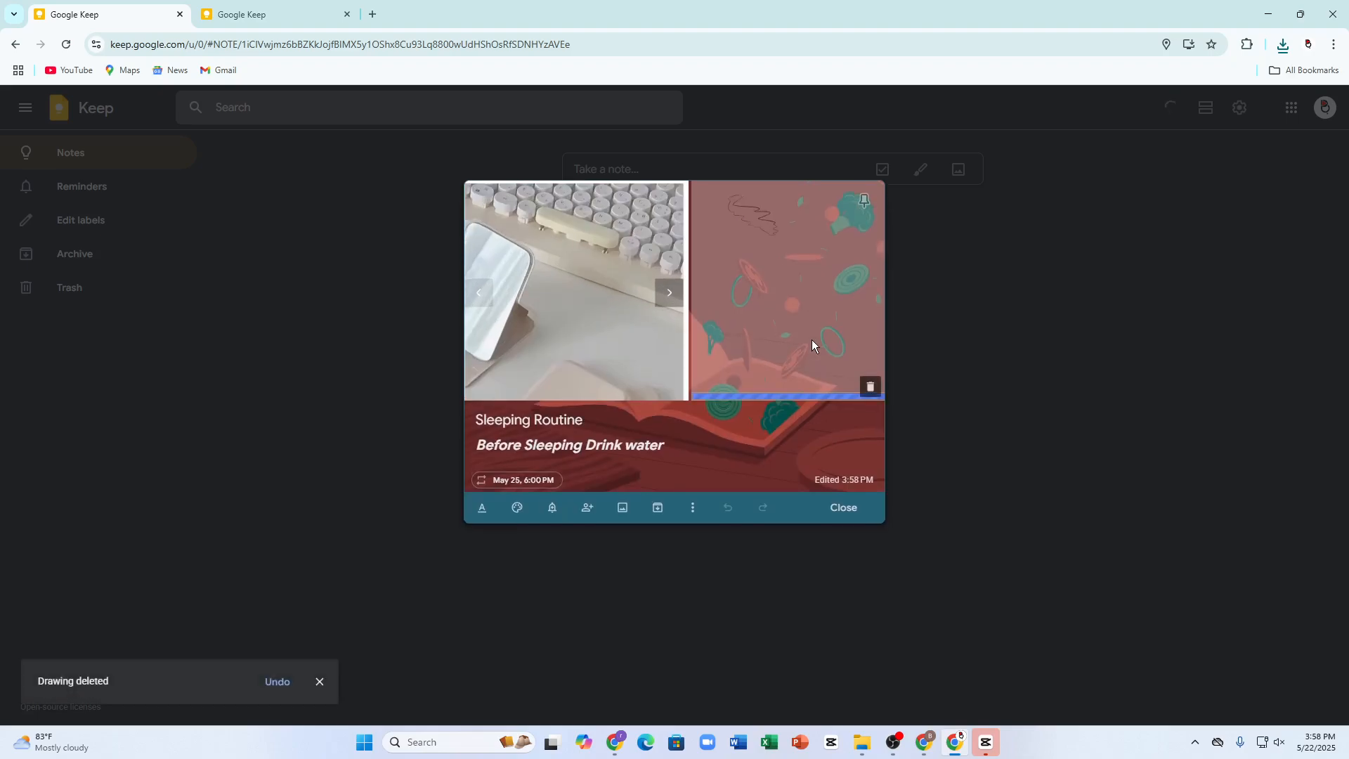
{"action": "left_click", "coordinate": [866, 387]}
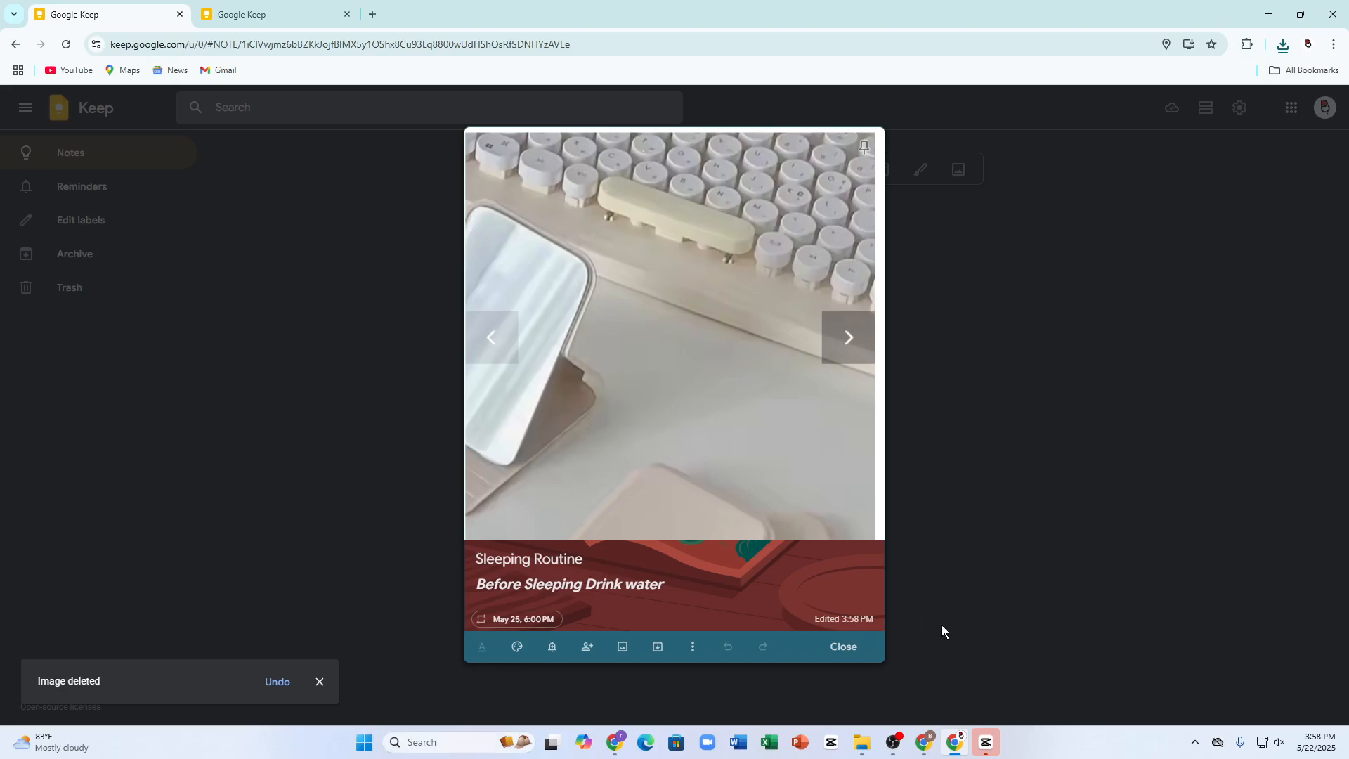
- View the note's collaborator settings, cancel without sharing it, and close the note
{"action": "mouse_move", "coordinate": [685, 478]}
{"action": "left_click", "coordinate": [585, 647]}
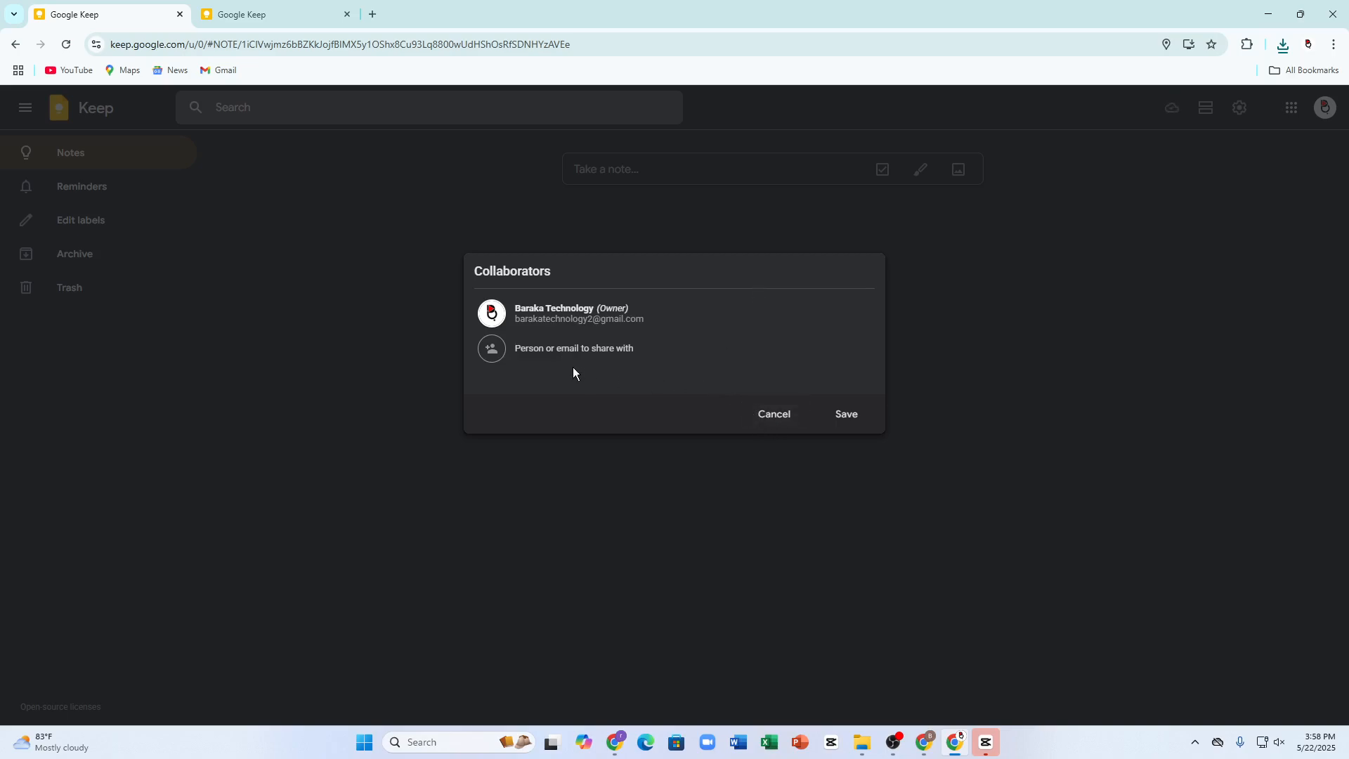
{"action": "left_click", "coordinate": [774, 414]}
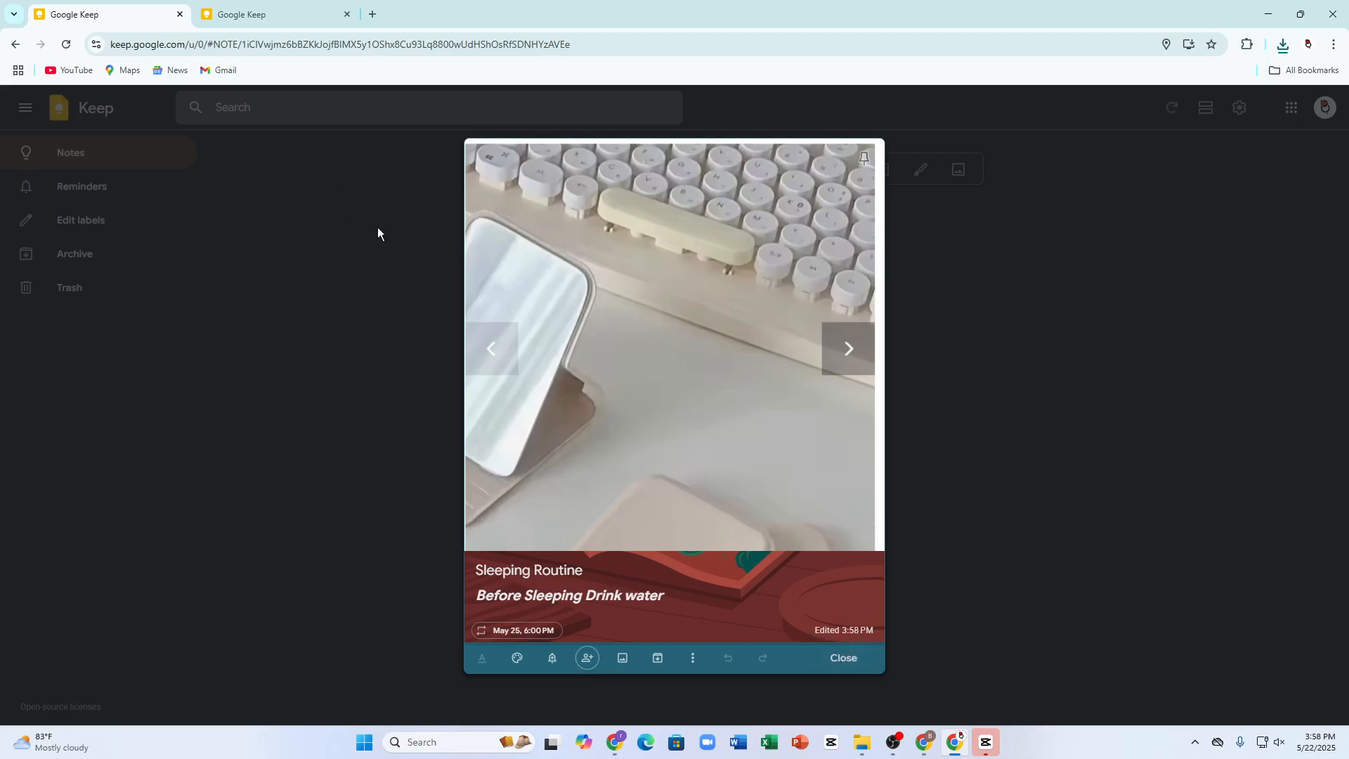
{"action": "left_click", "coordinate": [841, 659]}
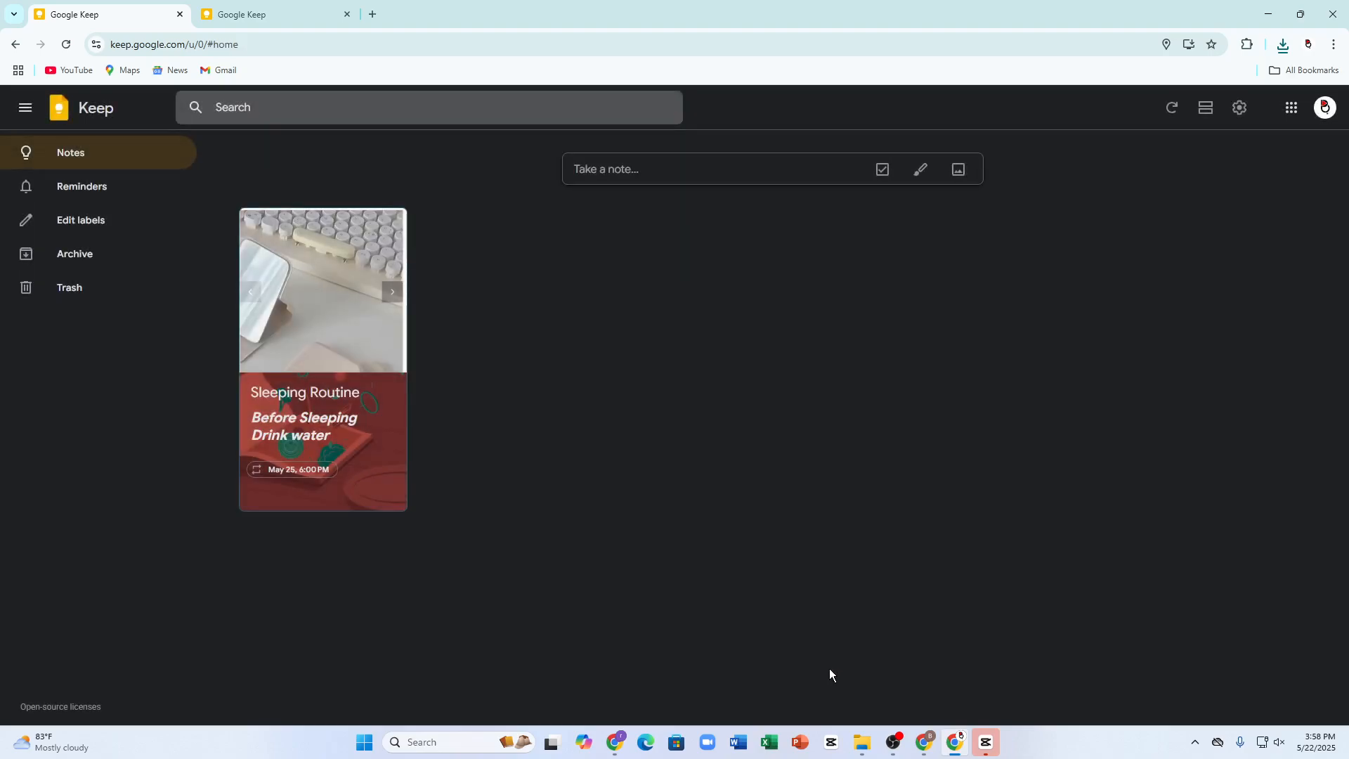
{"action": "left_click", "coordinate": [694, 170]}
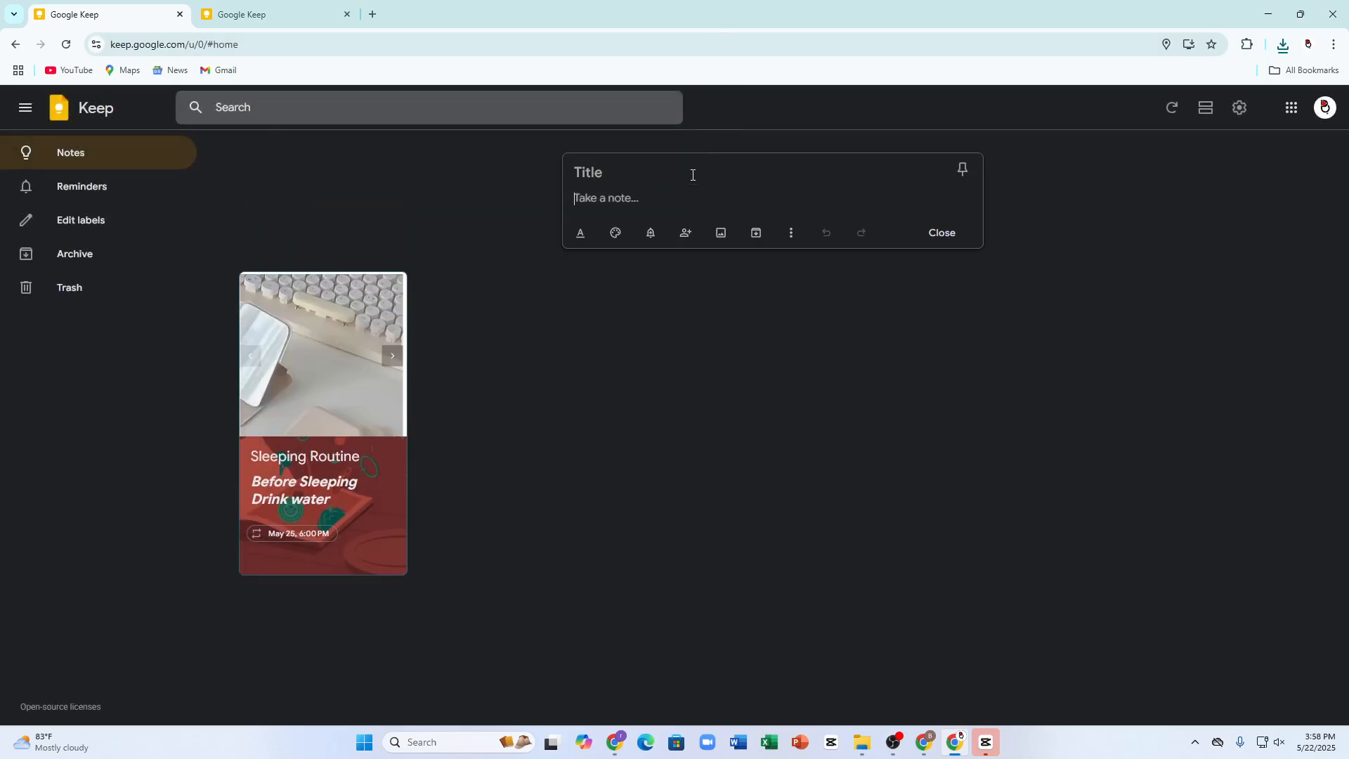
{"action": "left_click", "coordinate": [947, 236]}
{"action": "left_click", "coordinate": [956, 180]}
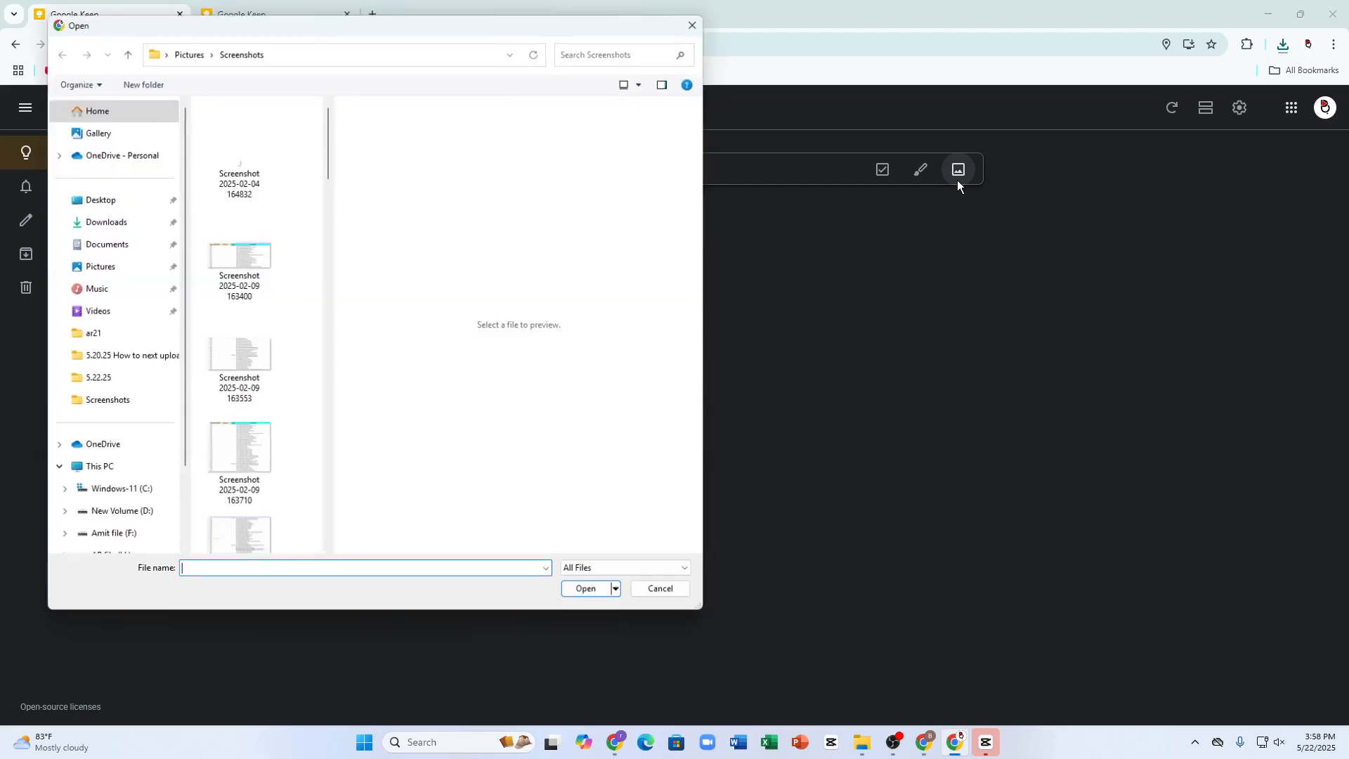
{"action": "left_click", "coordinate": [261, 284]}
{"action": "scroll", "coordinate": [274, 436], "scroll_direction": "down", "scroll_amount": 15}
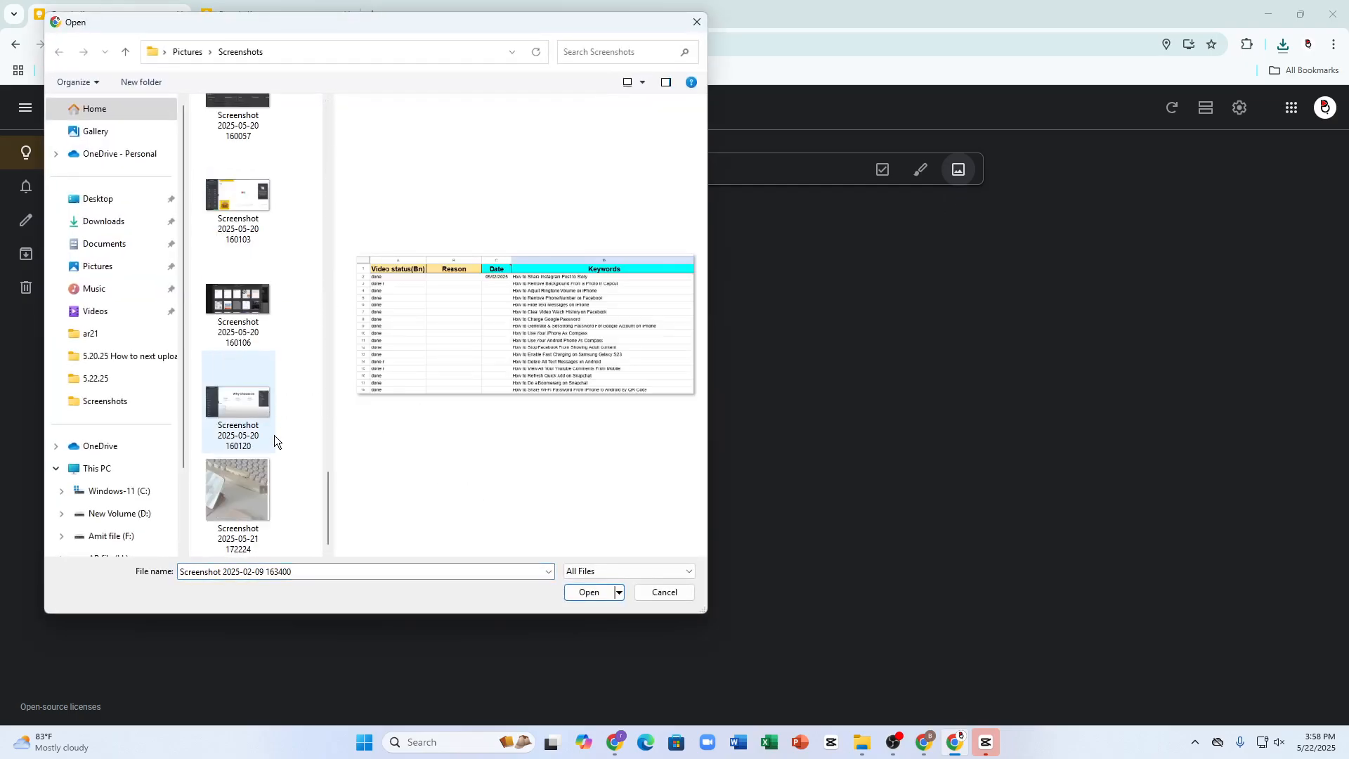
{"action": "left_click", "coordinate": [241, 472]}
{"action": "left_click", "coordinate": [238, 402]}
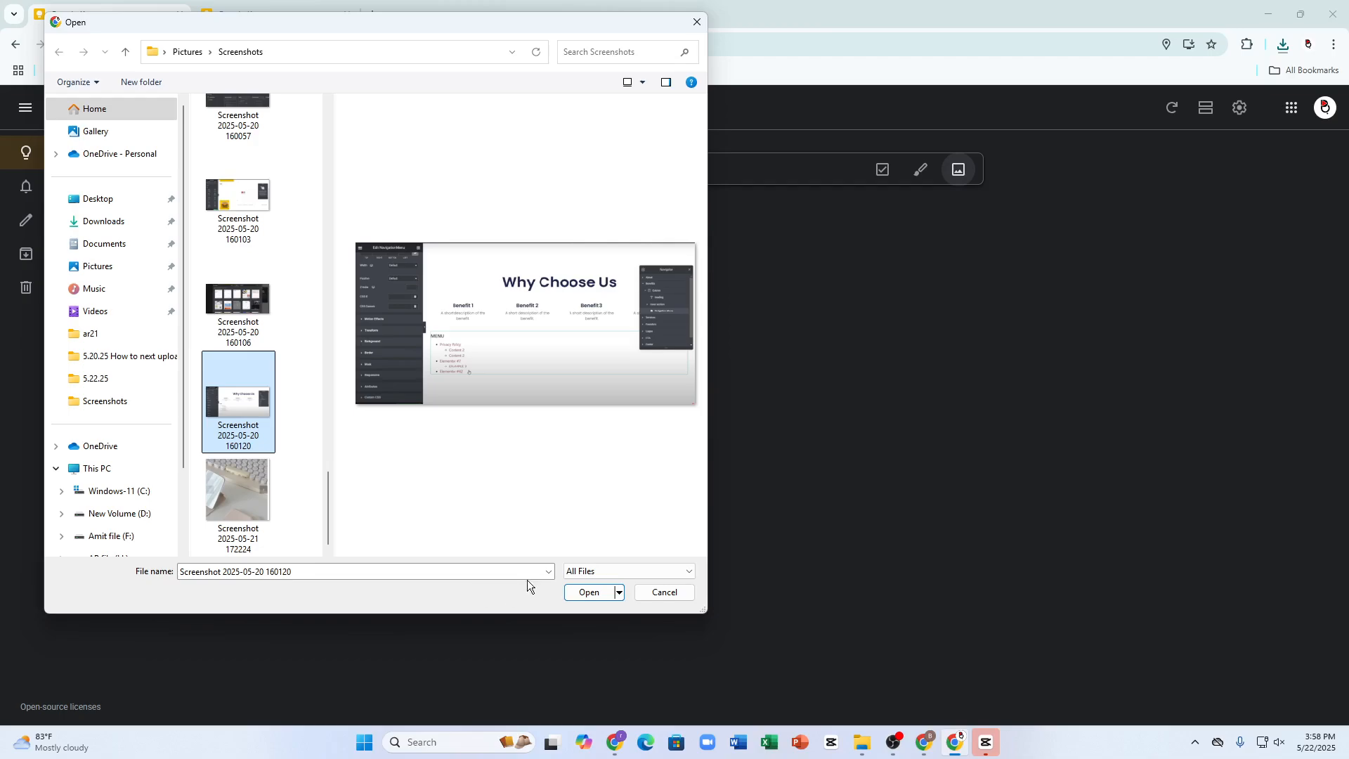
{"action": "left_click", "coordinate": [588, 592]}
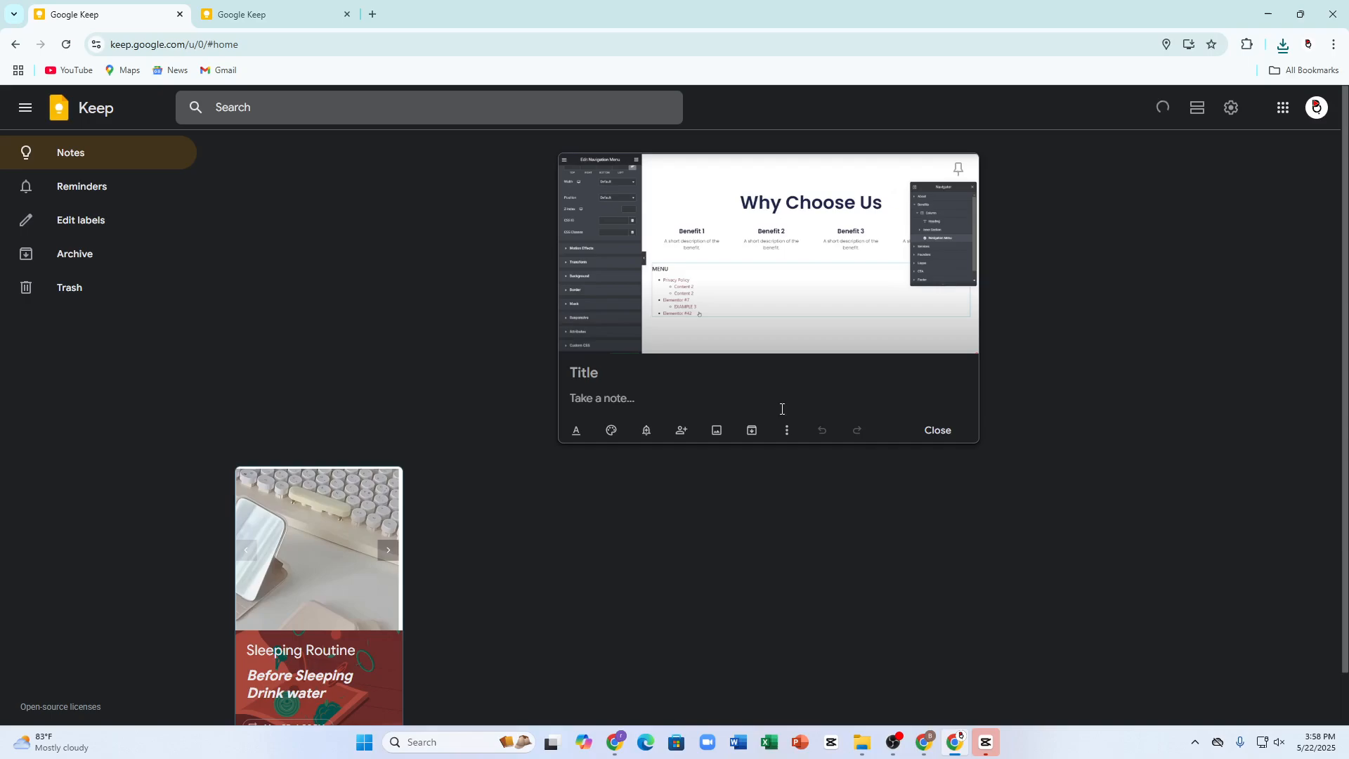
- Close the new "Why Choose Us" image note and delete it
{"action": "left_click", "coordinate": [937, 432]}
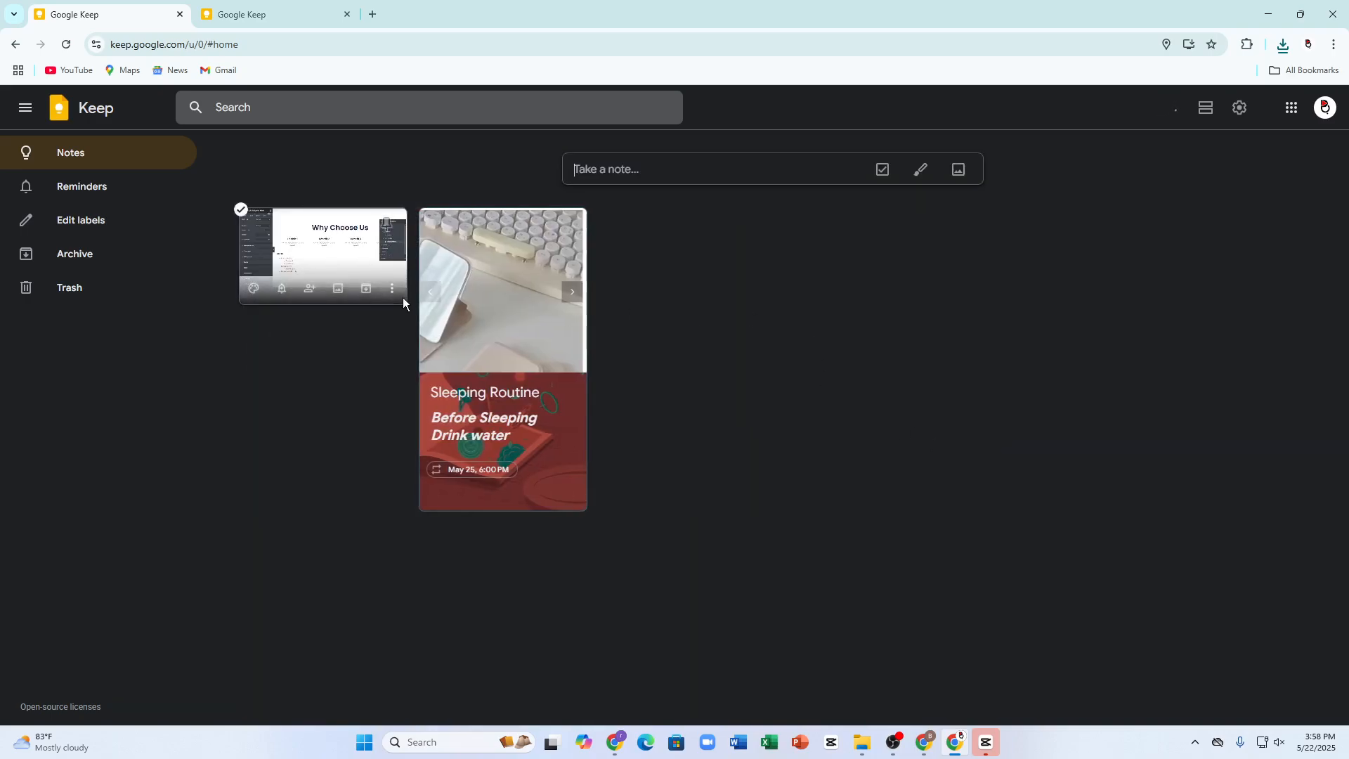
{"action": "left_click", "coordinate": [392, 288]}
{"action": "left_click", "coordinate": [404, 318]}
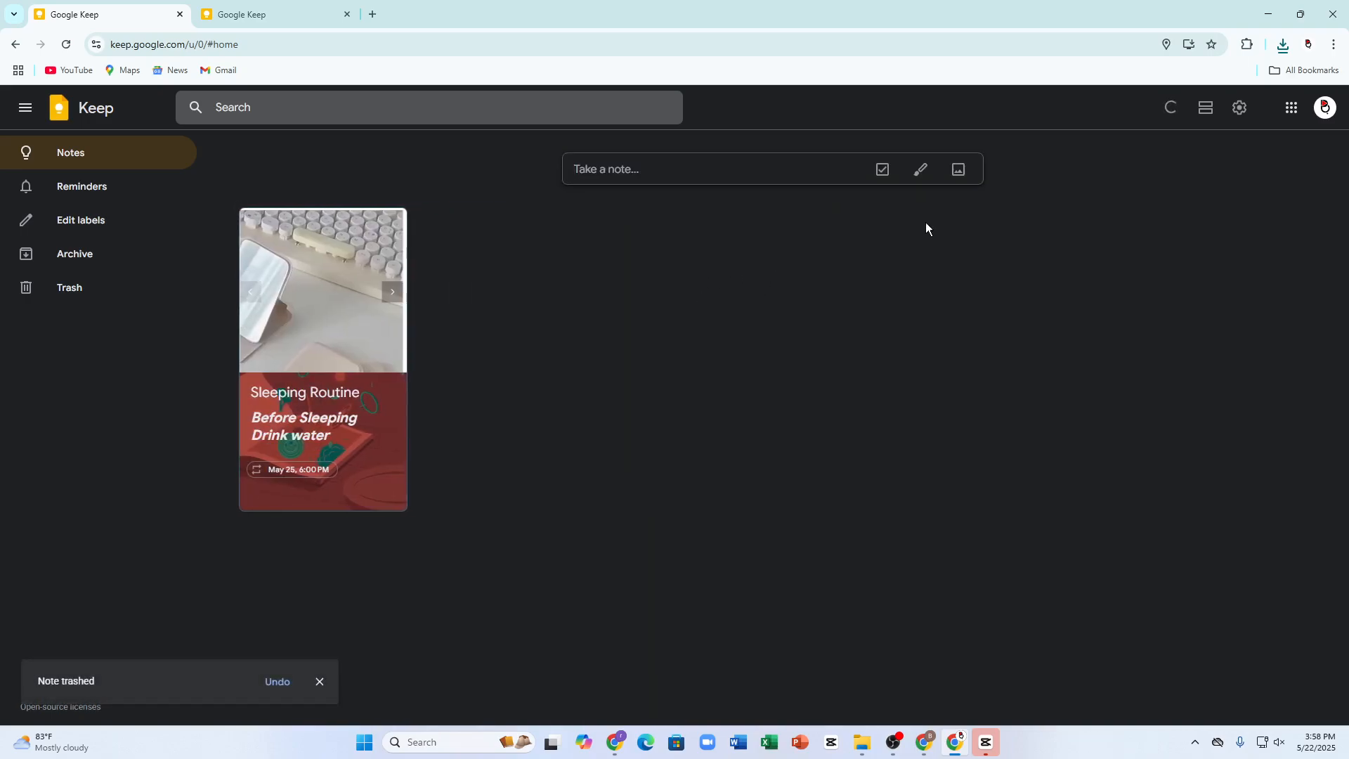
- Create a new drawing note and scribble freehand strokes across the canvas with the pen in black and in green
{"action": "left_click", "coordinate": [919, 172]}
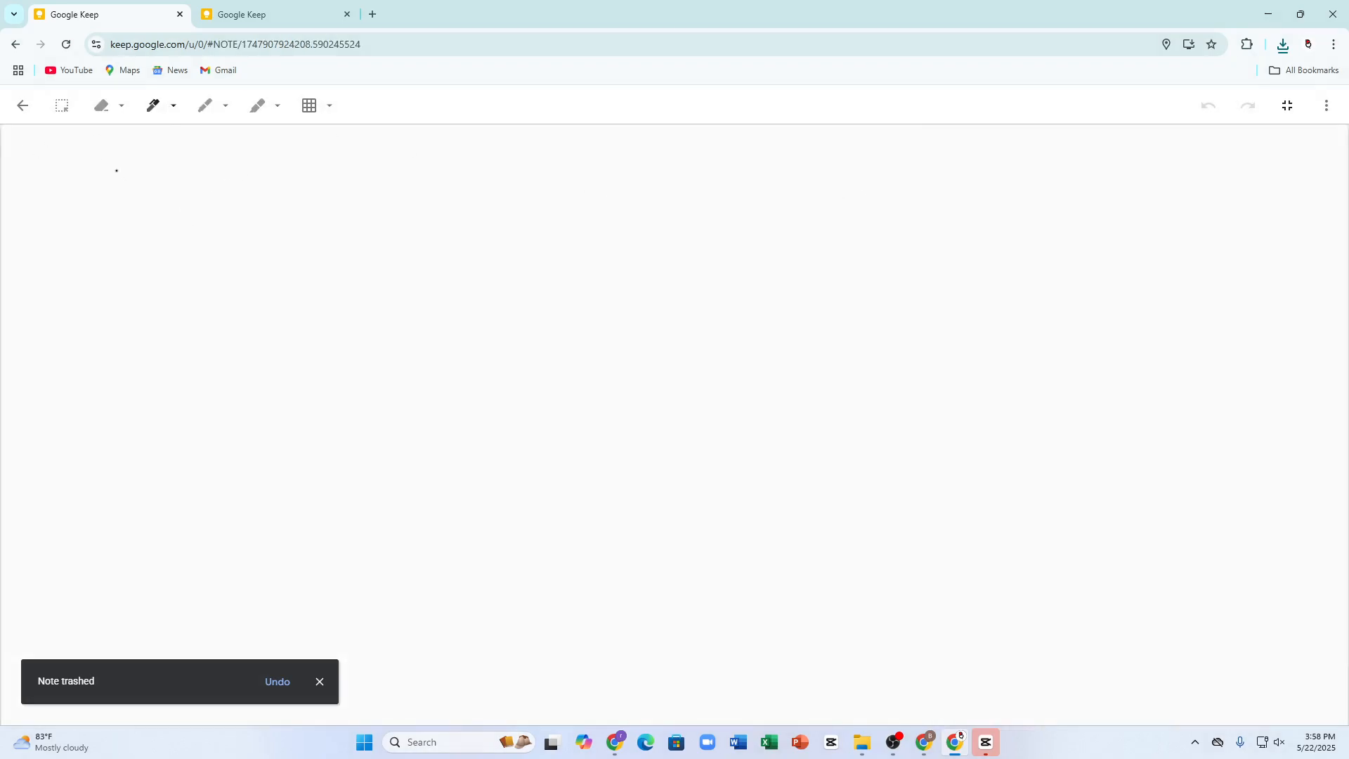
{"action": "mouse_move", "coordinate": [903, 246]}
{"action": "left_mouse_down"}
{"action": "mouse_move", "coordinate": [1198, 123]}
{"action": "mouse_move", "coordinate": [768, 497]}
{"action": "mouse_move", "coordinate": [316, 463]}
{"action": "mouse_move", "coordinate": [685, 443]}
{"action": "mouse_move", "coordinate": [913, 619]}
{"action": "mouse_move", "coordinate": [1087, 446]}
{"action": "left_mouse_up"}
{"action": "left_click", "coordinate": [153, 107]}
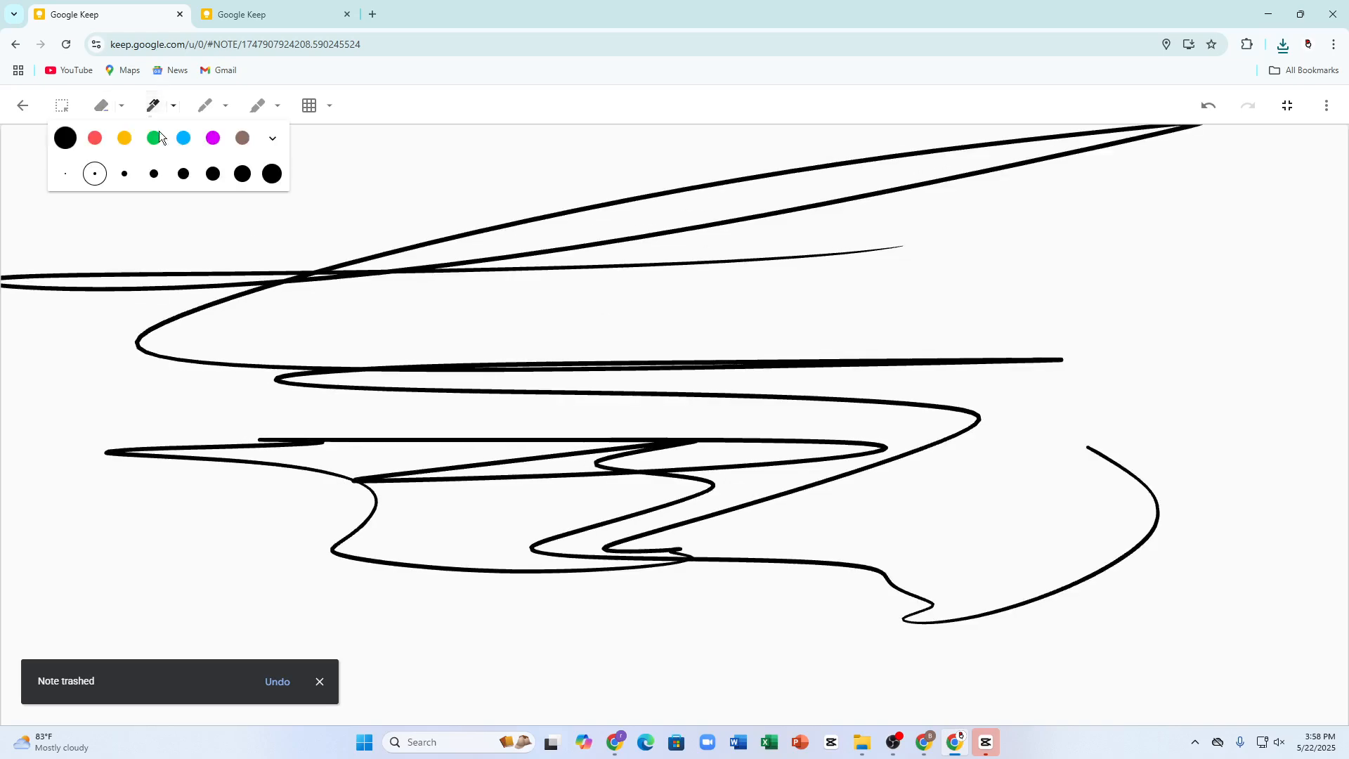
{"action": "left_click", "coordinate": [156, 135]}
{"action": "mouse_move", "coordinate": [370, 172]}
{"action": "left_mouse_down"}
{"action": "mouse_move", "coordinate": [491, 281]}
{"action": "mouse_move", "coordinate": [365, 477]}
{"action": "mouse_move", "coordinate": [144, 312]}
{"action": "mouse_move", "coordinate": [130, 341]}
{"action": "left_mouse_up"}
{"action": "mouse_move", "coordinate": [190, 429]}
{"action": "left_mouse_down"}
{"action": "mouse_move", "coordinate": [260, 450]}
{"action": "mouse_move", "coordinate": [941, 277]}
{"action": "mouse_move", "coordinate": [769, 538]}
{"action": "mouse_move", "coordinate": [424, 372]}
{"action": "left_mouse_up"}
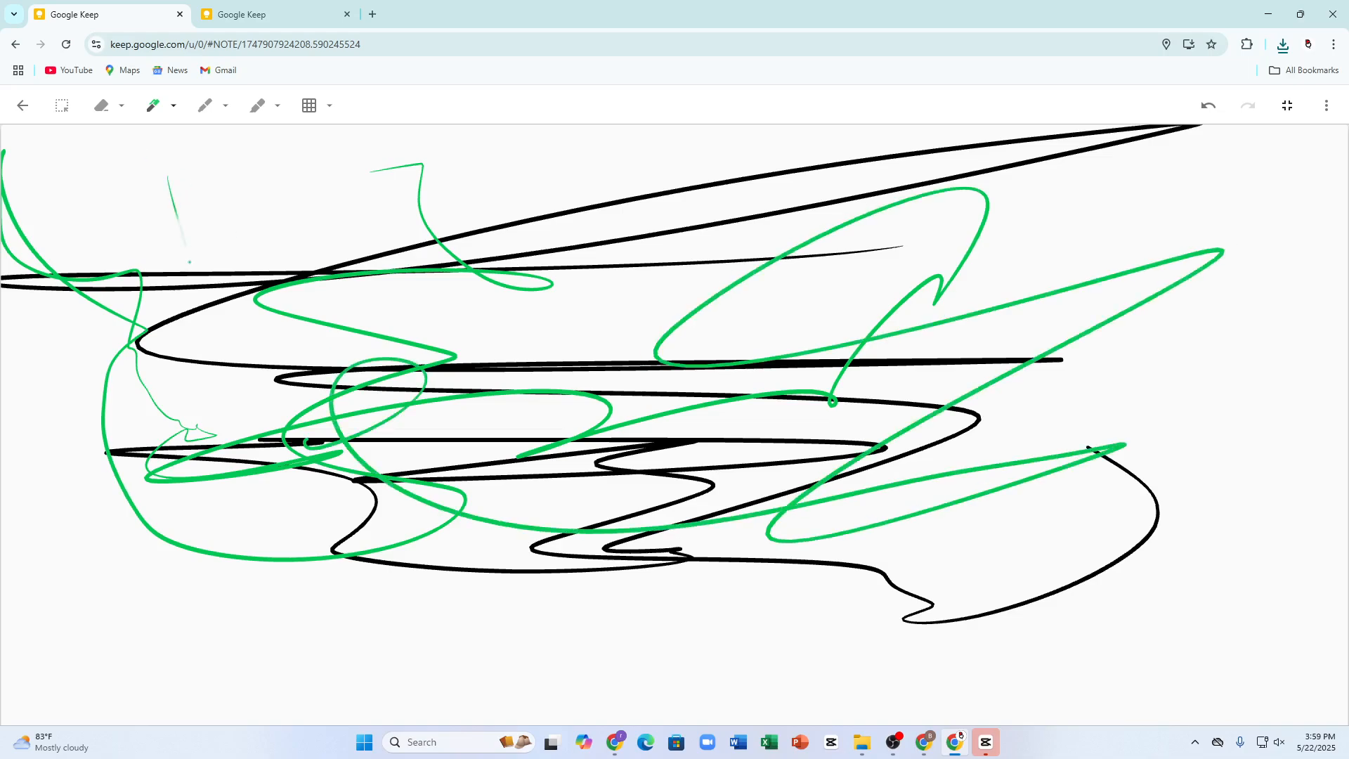
{"action": "mouse_move", "coordinate": [190, 262]}
{"action": "left_mouse_down"}
{"action": "mouse_move", "coordinate": [151, 204]}
{"action": "mouse_move", "coordinate": [667, 172]}
{"action": "mouse_move", "coordinate": [794, 135]}
{"action": "left_mouse_up"}
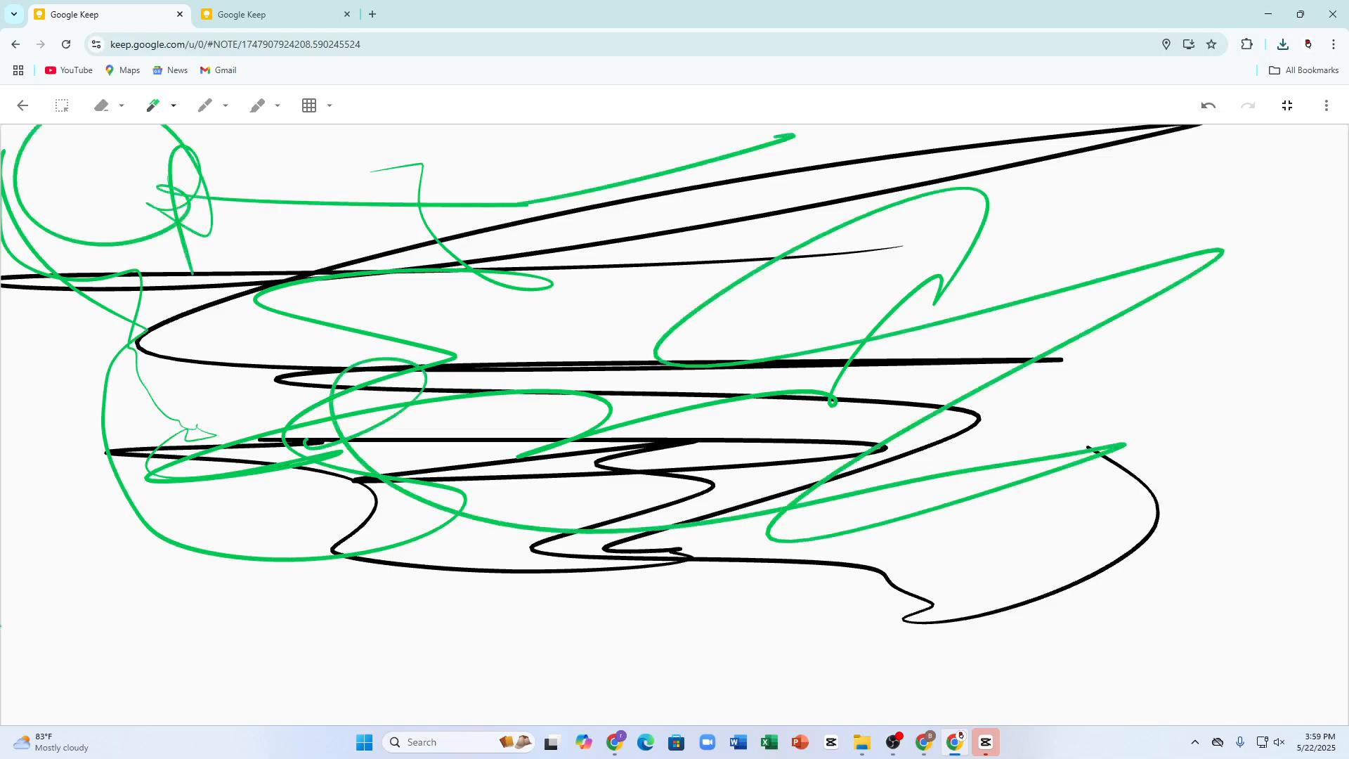
{"action": "mouse_move", "coordinate": [0, 624]}
{"action": "left_mouse_down"}
{"action": "mouse_move", "coordinate": [42, 646]}
{"action": "mouse_move", "coordinate": [127, 638]}
{"action": "left_mouse_up"}
{"action": "mouse_move", "coordinate": [263, 683]}
{"action": "left_mouse_down"}
{"action": "mouse_move", "coordinate": [342, 632]}
{"action": "mouse_move", "coordinate": [312, 582]}
{"action": "mouse_move", "coordinate": [491, 636]}
{"action": "left_mouse_up"}
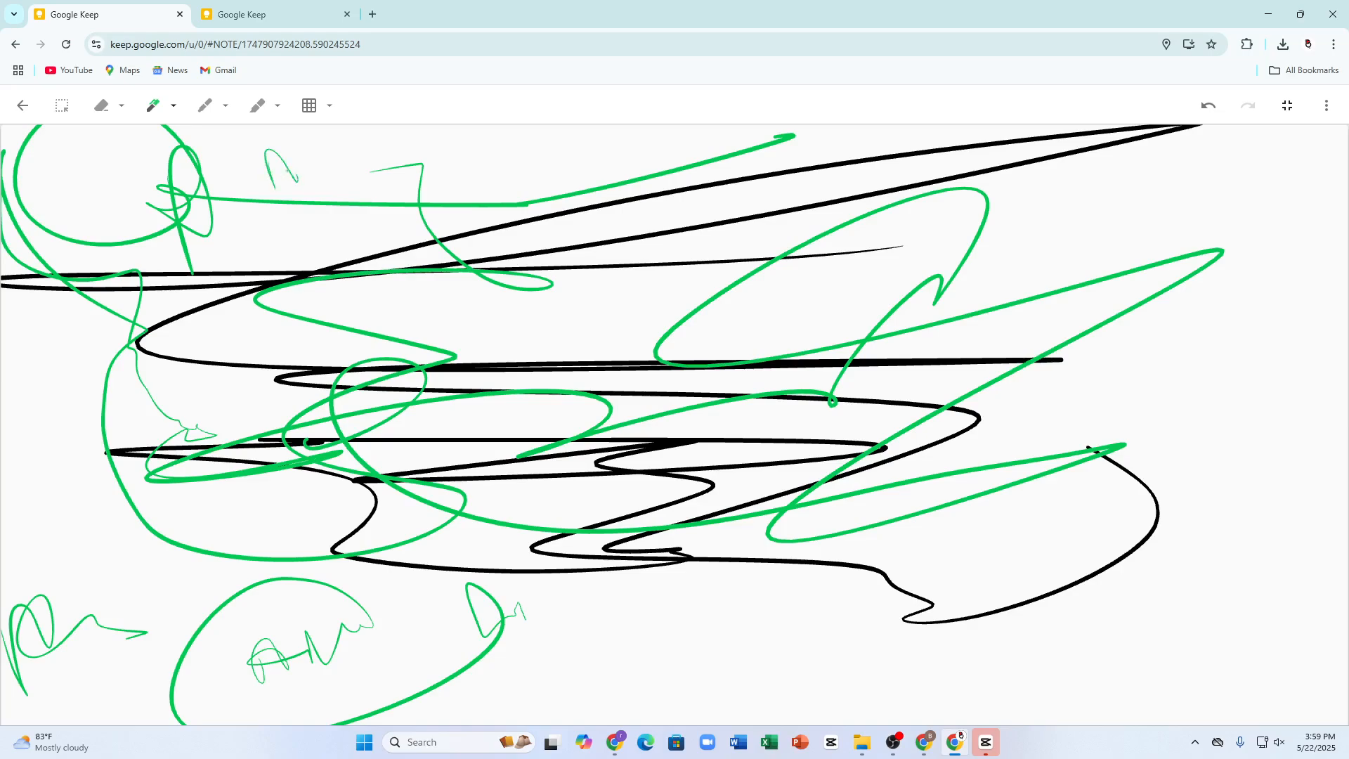
{"action": "mouse_move", "coordinate": [298, 181]}
{"action": "left_mouse_down"}
{"action": "mouse_move", "coordinate": [334, 155]}
{"action": "mouse_move", "coordinate": [1221, 250]}
{"action": "mouse_move", "coordinate": [1348, 201]}
{"action": "left_mouse_up"}
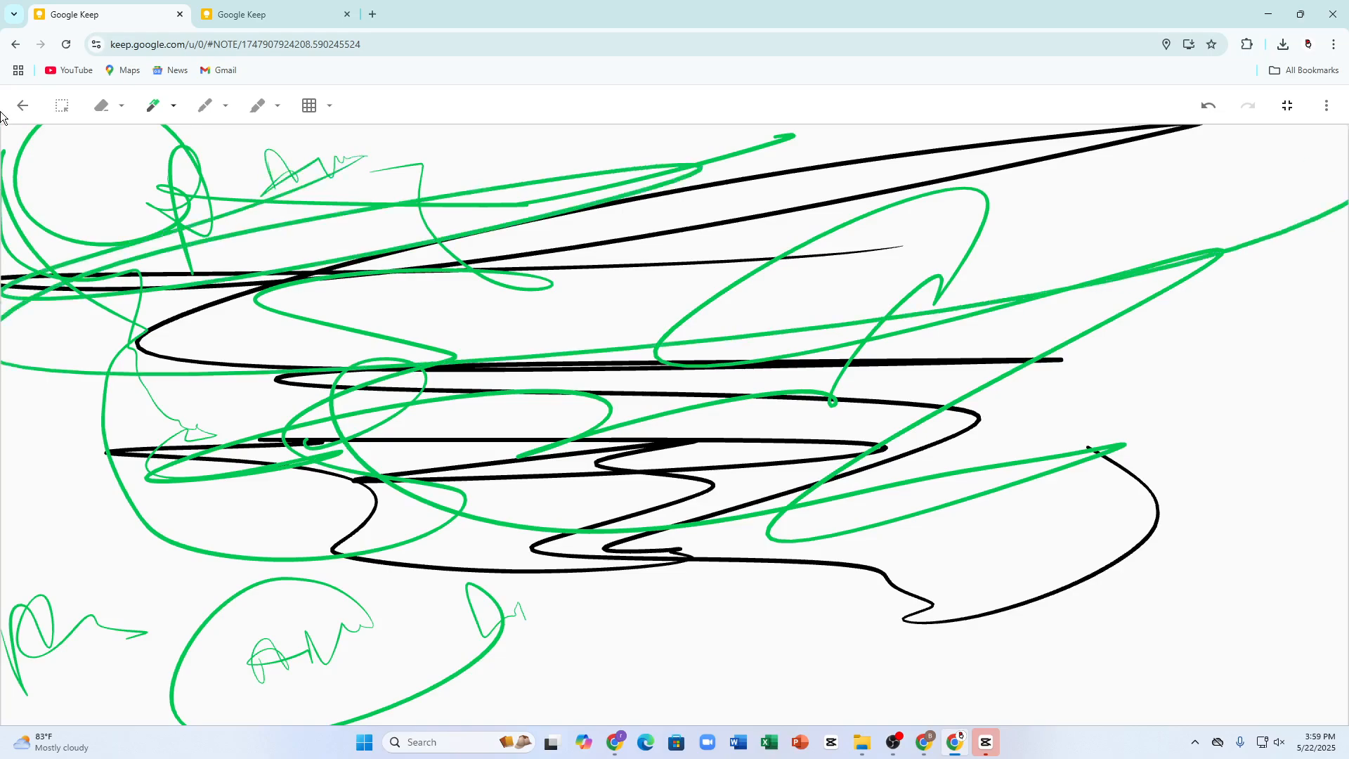
- Leave the drawing canvas, close the drawing note, and delete that note
{"action": "left_click", "coordinate": [18, 105]}
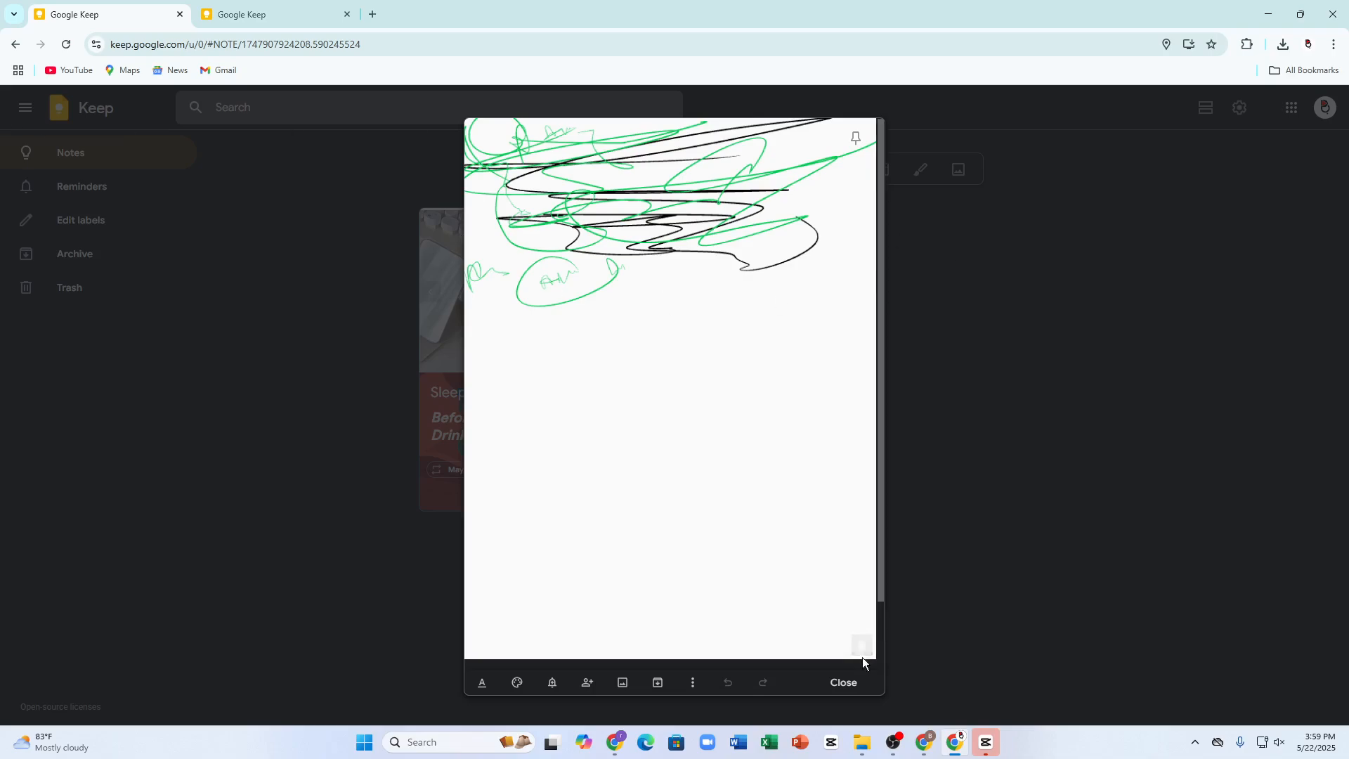
{"action": "left_click", "coordinate": [921, 593]}
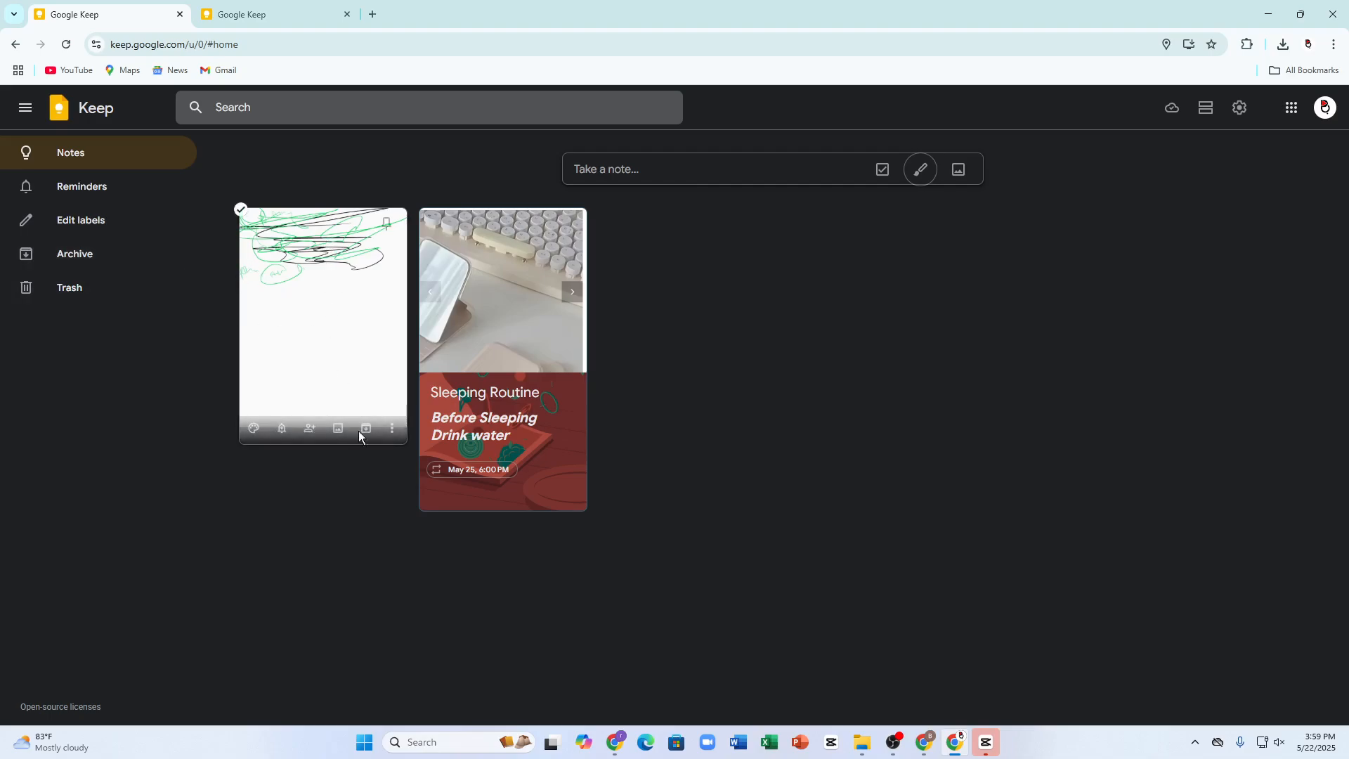
{"action": "left_click", "coordinate": [391, 436]}
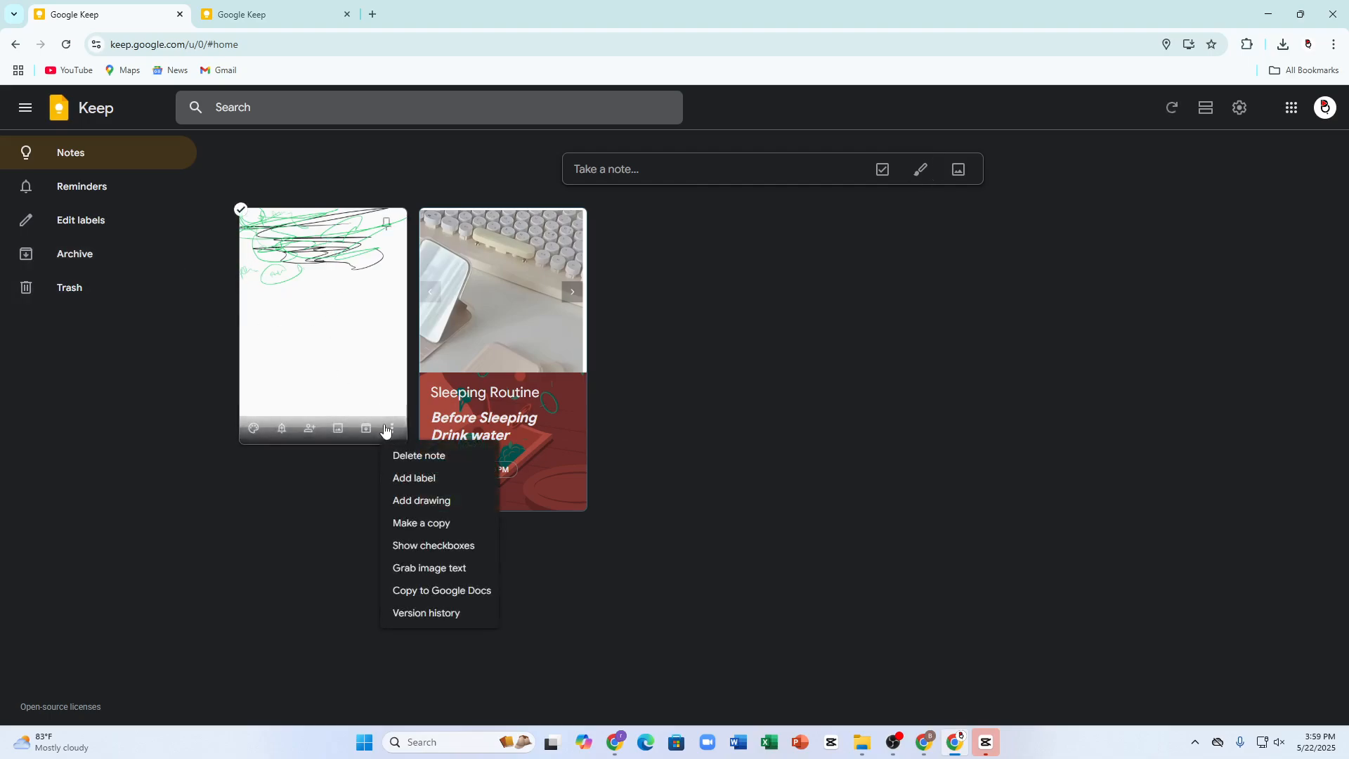
{"action": "left_click", "coordinate": [415, 457]}
- View the trashed notes and the archive, and open the label editor
{"action": "left_click", "coordinate": [43, 294]}
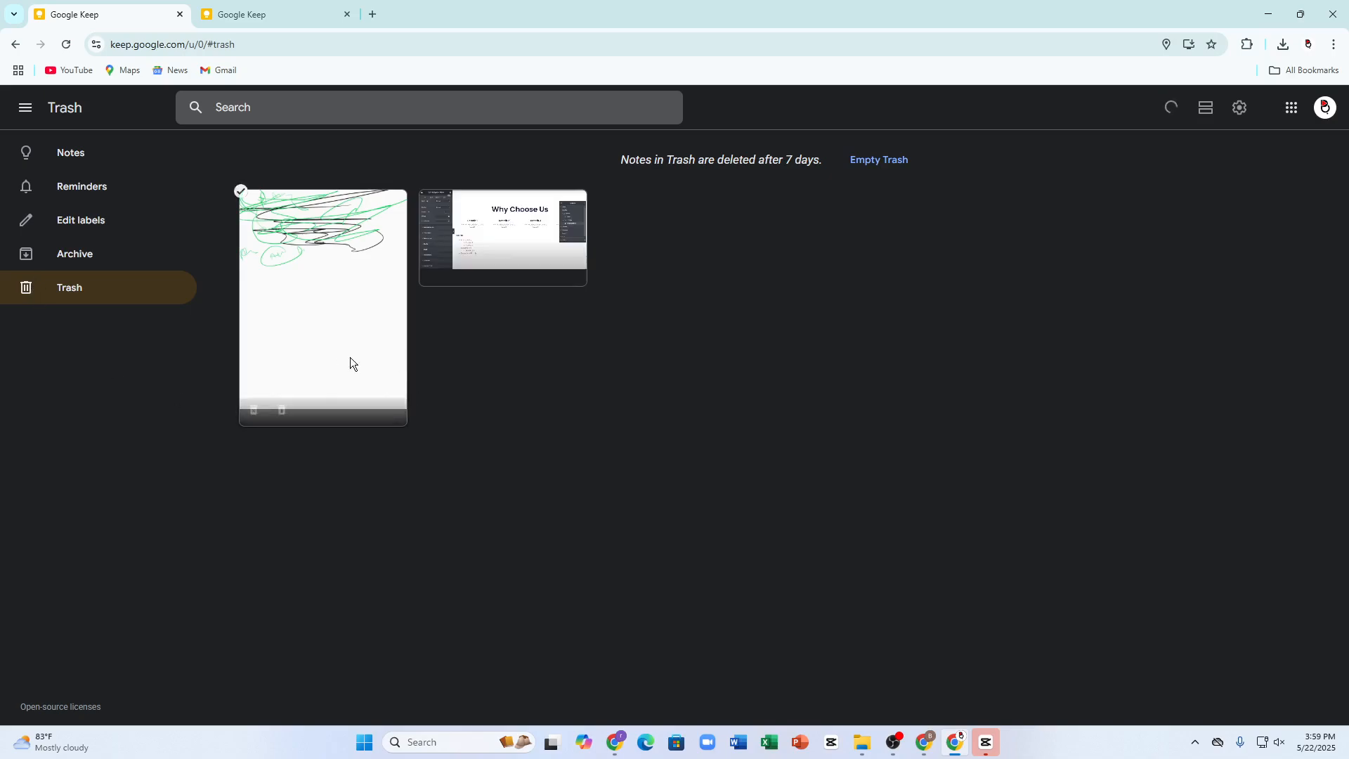
{"action": "left_click", "coordinate": [51, 261]}
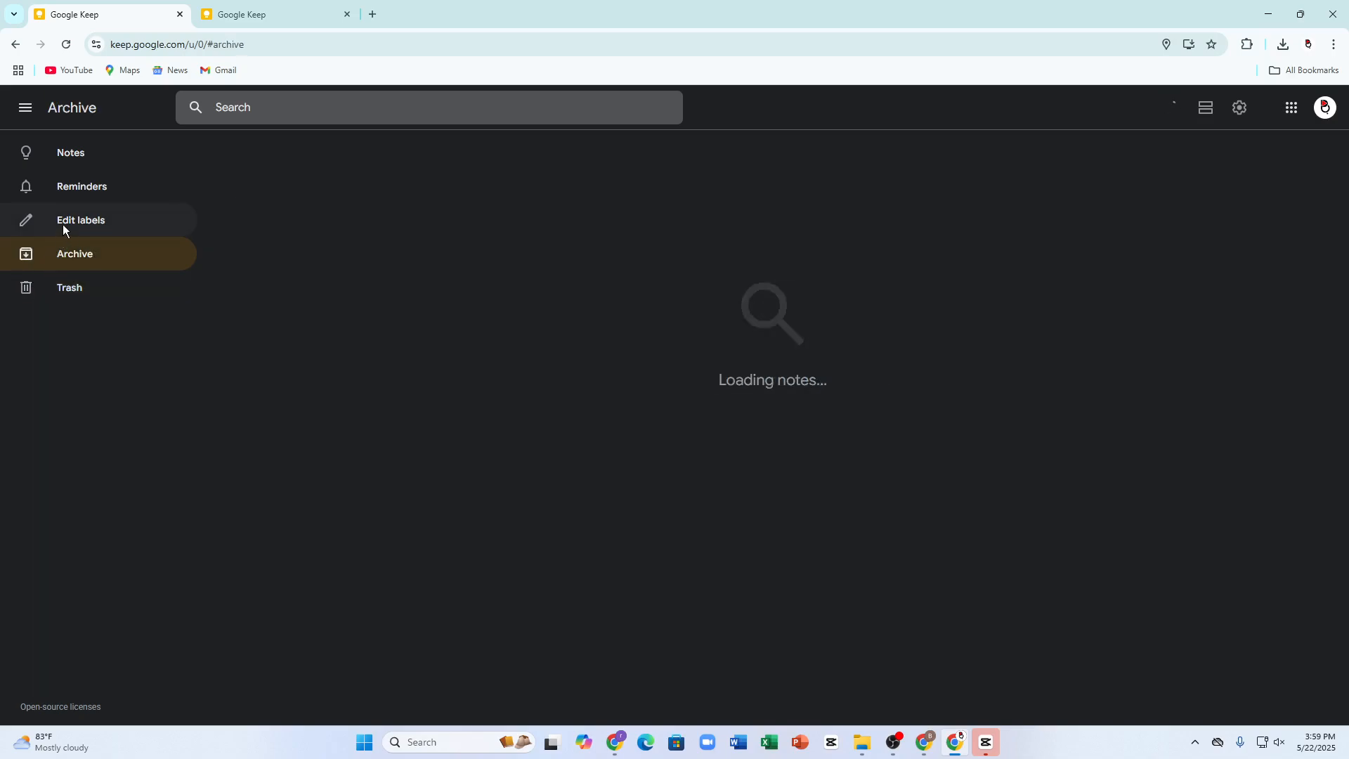
{"action": "left_click", "coordinate": [62, 224]}
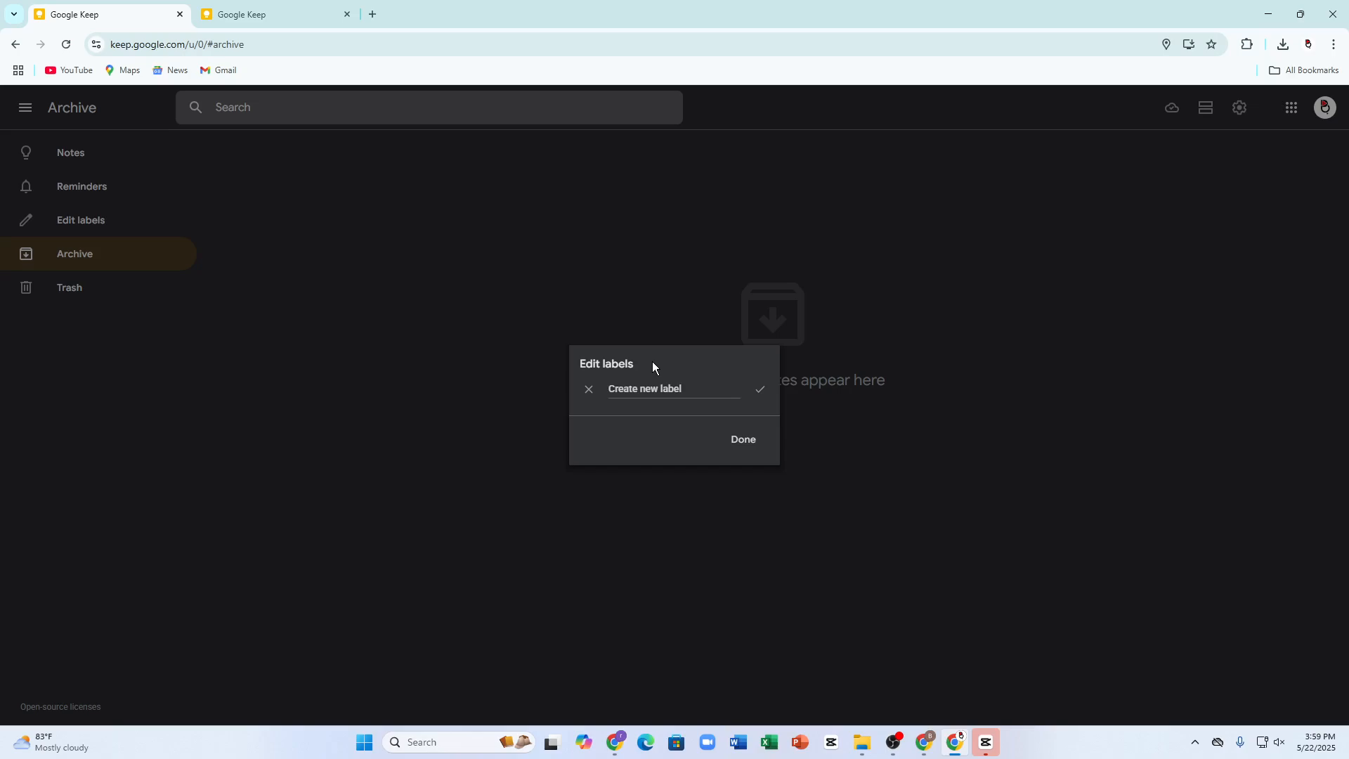
- Create a label named "HIGH LABELS", reopen the label editor to check it, and close the editor
{"action": "type", "text": "HIGH LABELS"}
{"action": "left_click", "coordinate": [737, 440]}
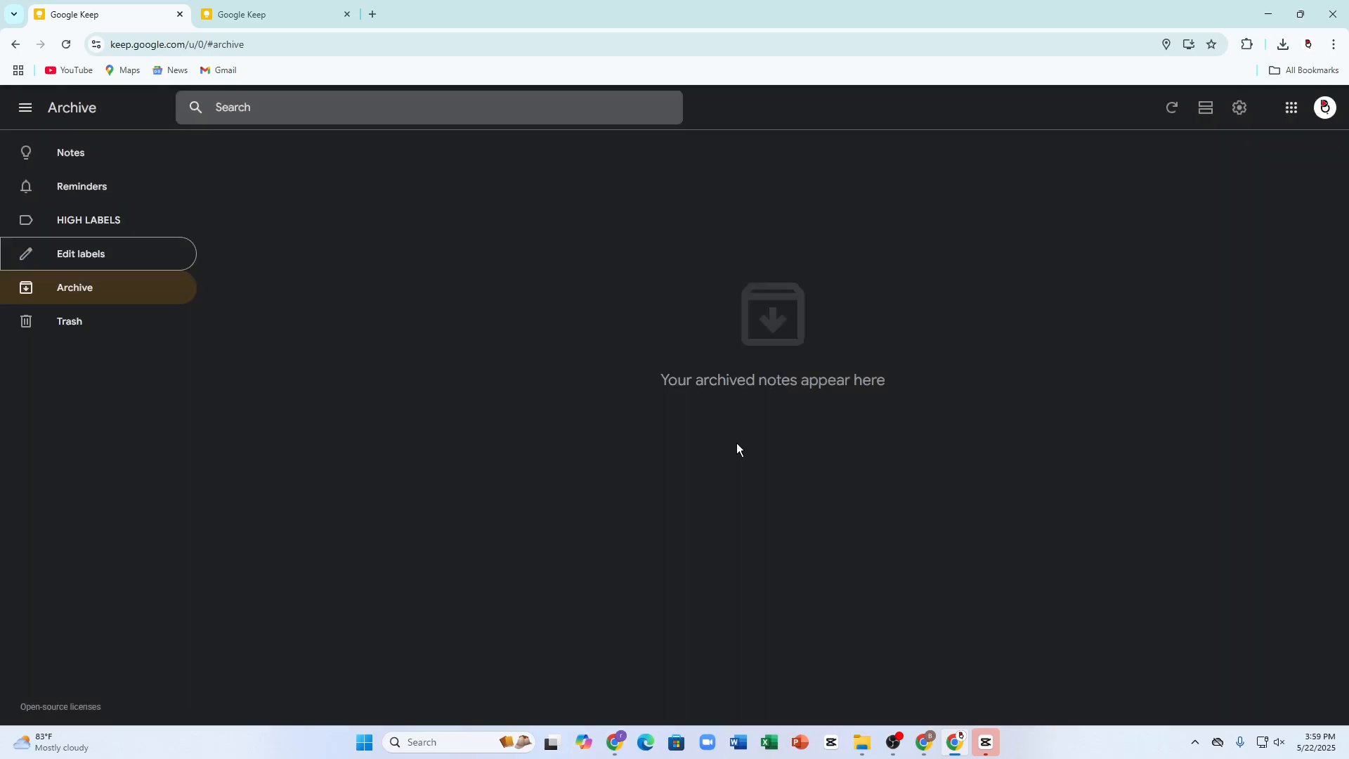
{"action": "left_click", "coordinate": [124, 255]}
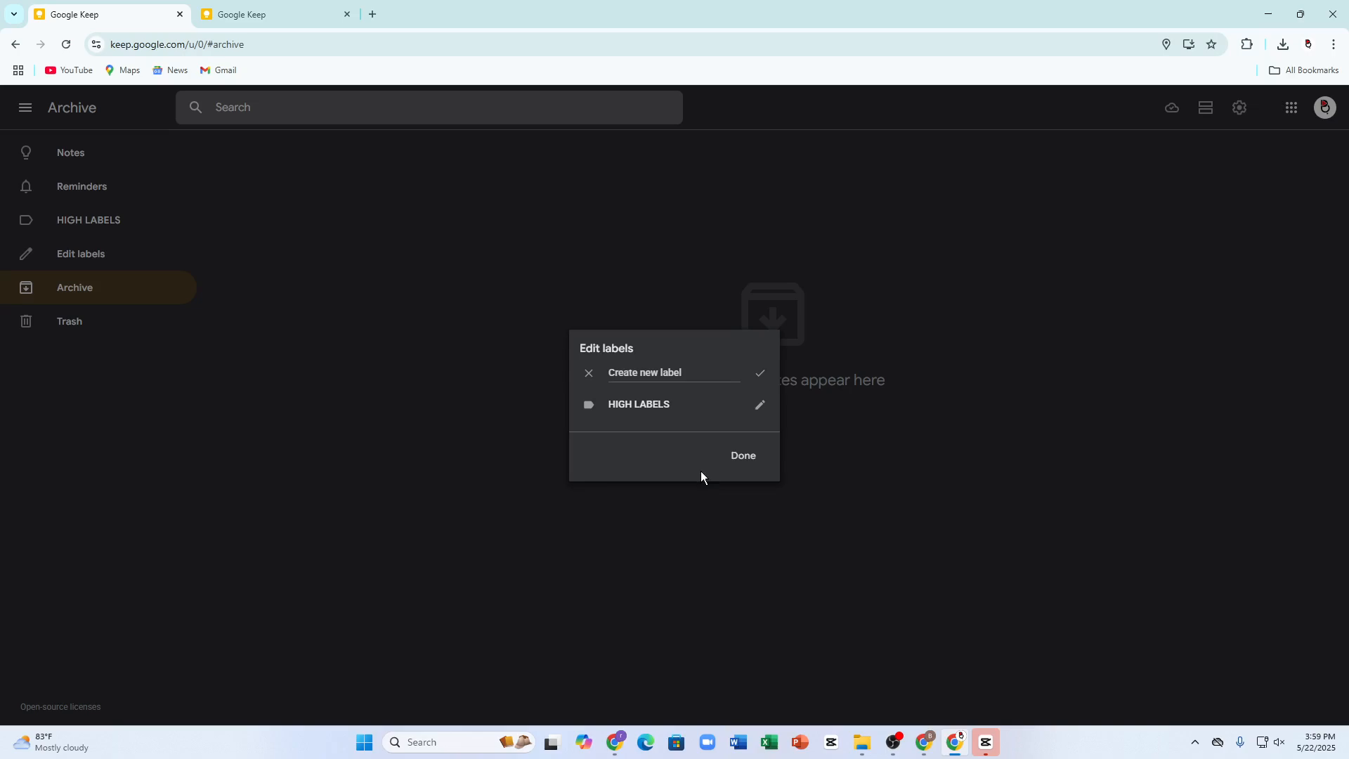
{"action": "left_click", "coordinate": [590, 379]}
{"action": "left_click", "coordinate": [733, 464]}
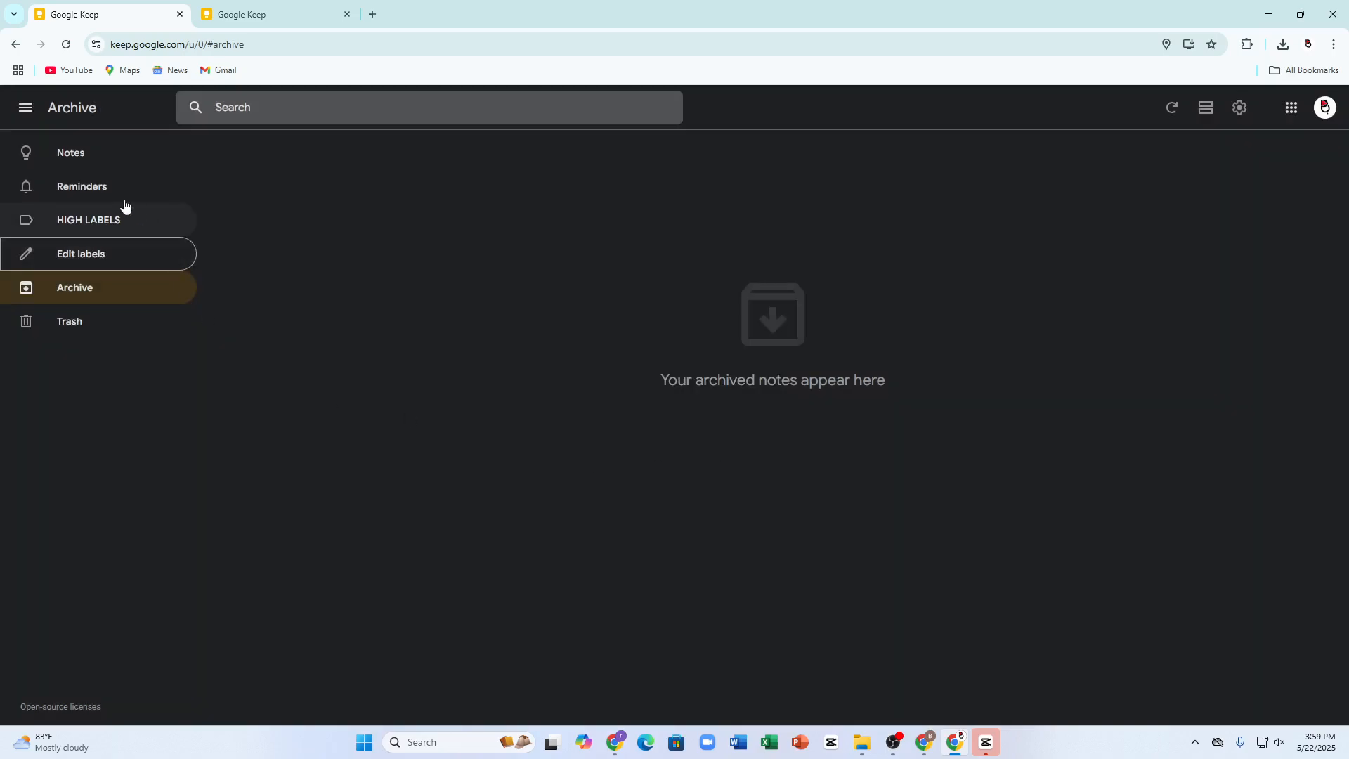
- Return to the notes and apply the "HIGH LABELS" label to the "Sleeping Routine" note
{"action": "left_click", "coordinate": [83, 162]}
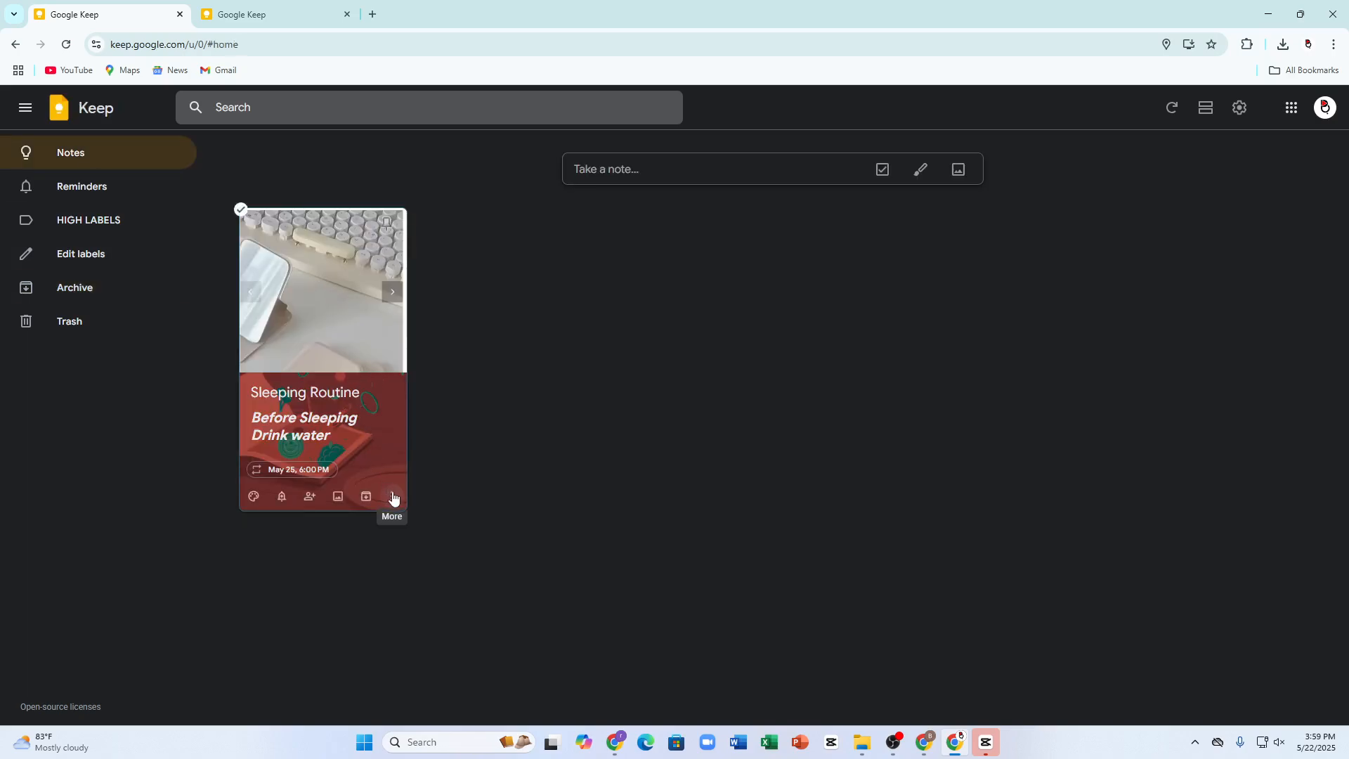
{"action": "left_click", "coordinate": [393, 496]}
{"action": "left_click", "coordinate": [424, 547]}
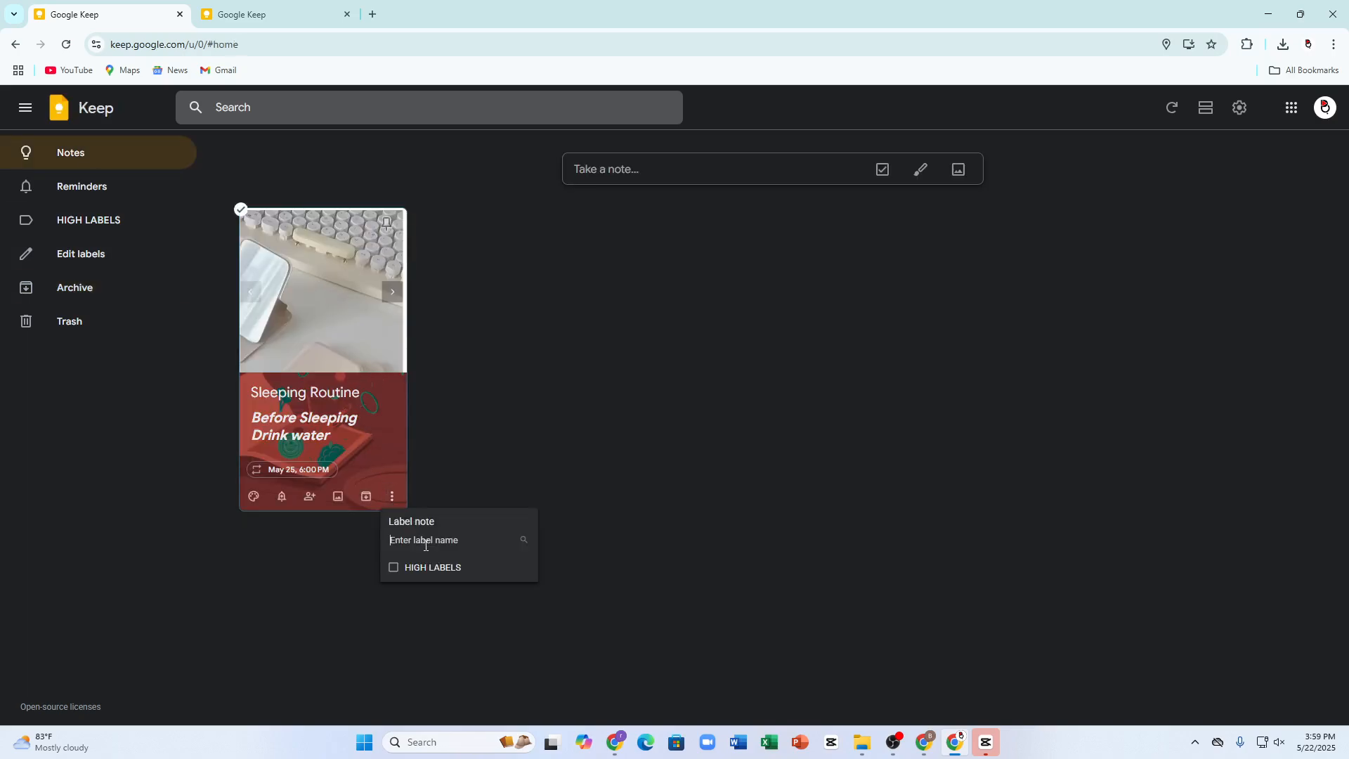
{"action": "left_click", "coordinate": [418, 566]}
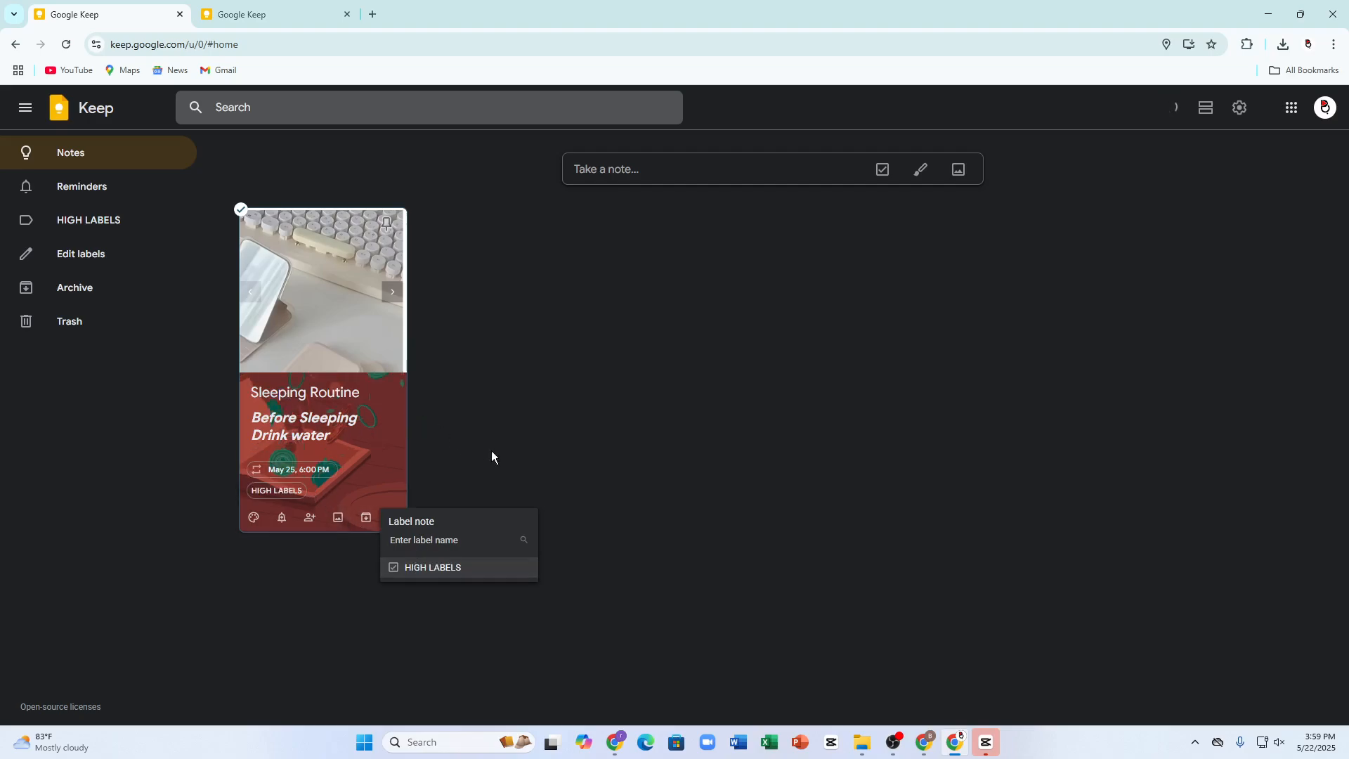
{"action": "left_click", "coordinate": [601, 542]}
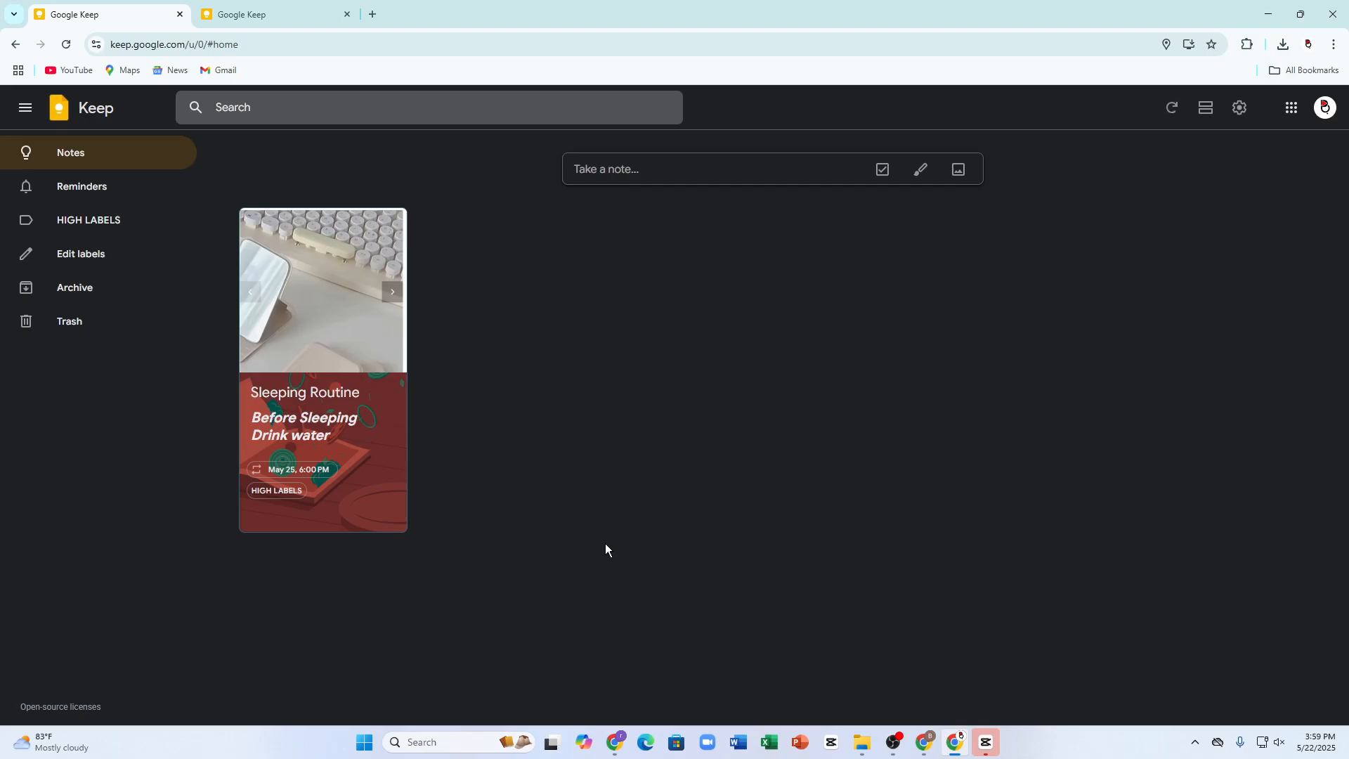
- Collapse and re-expand the navigation sidebar, and review the list of keyboard shortcuts through its Editor section
{"action": "left_click", "coordinate": [25, 110]}
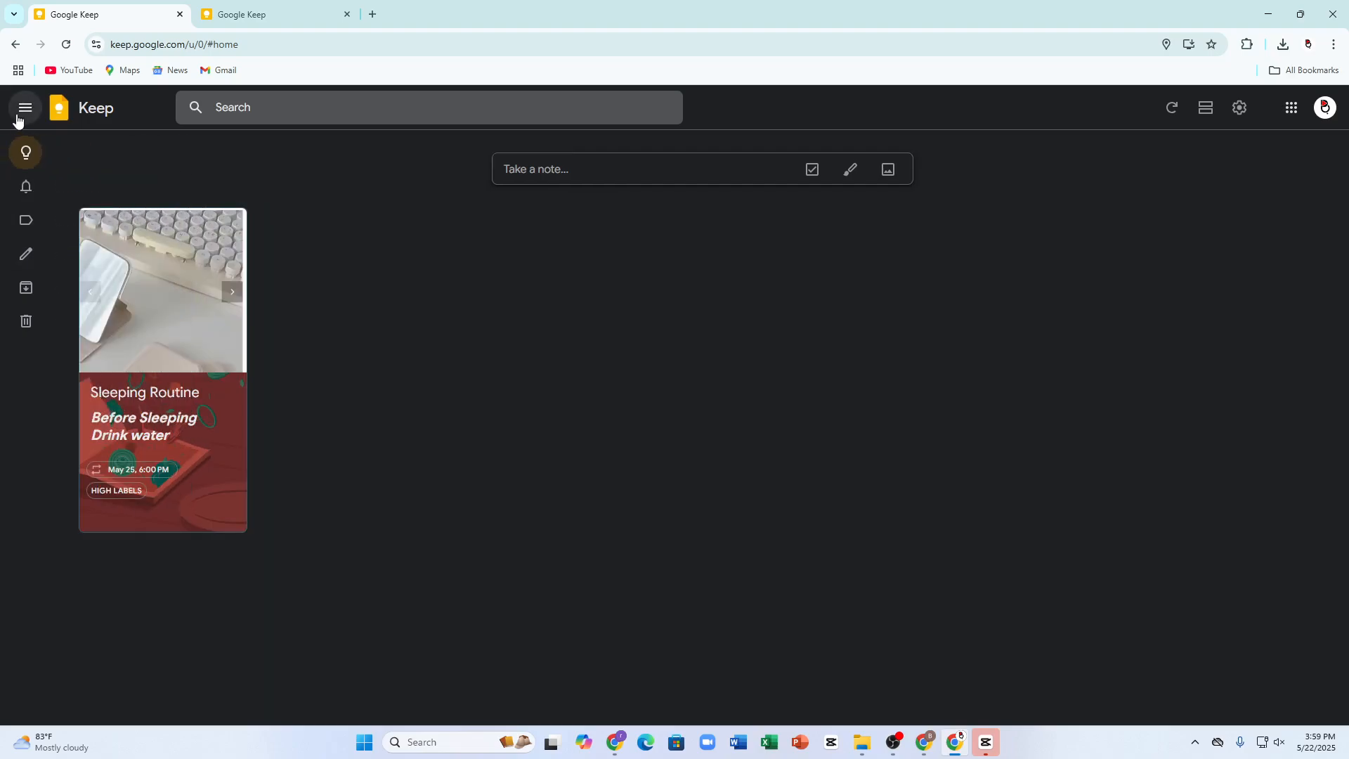
{"action": "left_click", "coordinate": [26, 110]}
{"action": "left_click", "coordinate": [1239, 109]}
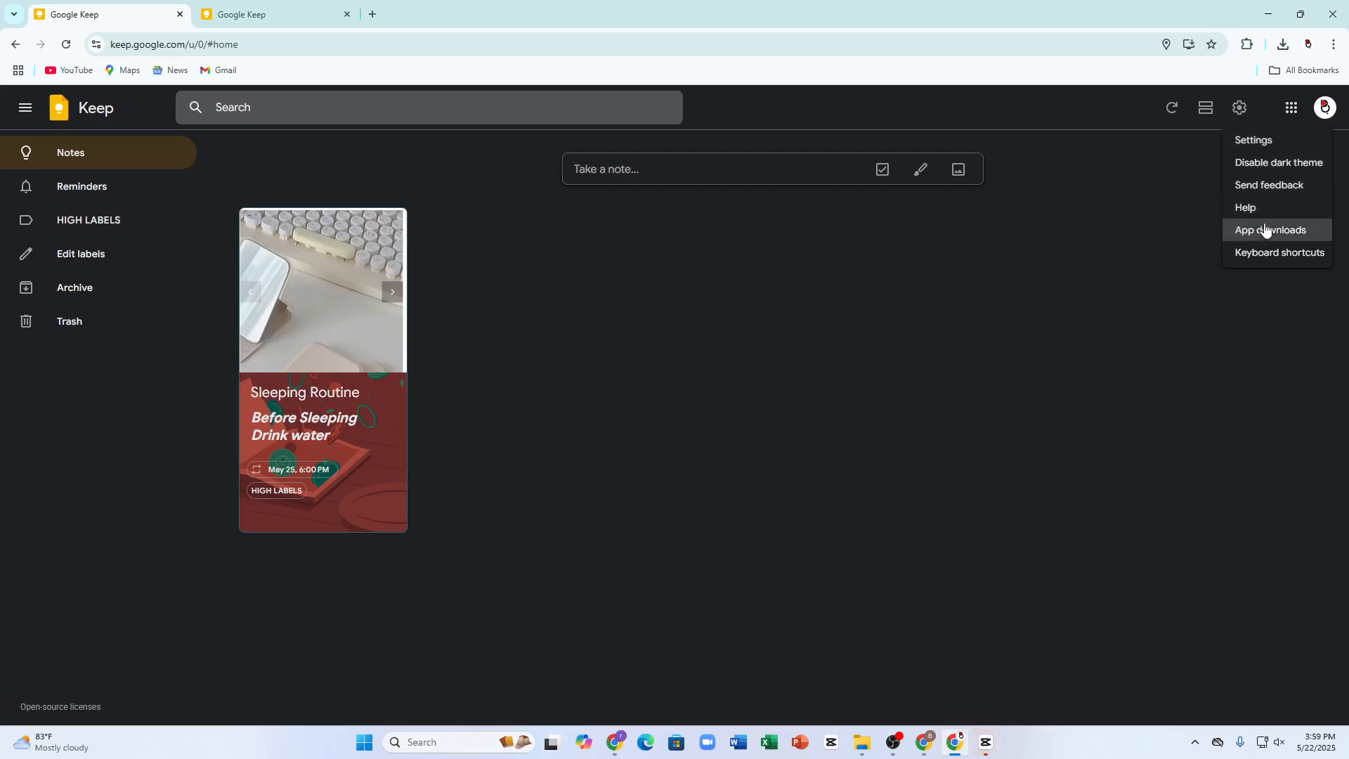
{"action": "left_click", "coordinate": [1263, 253]}
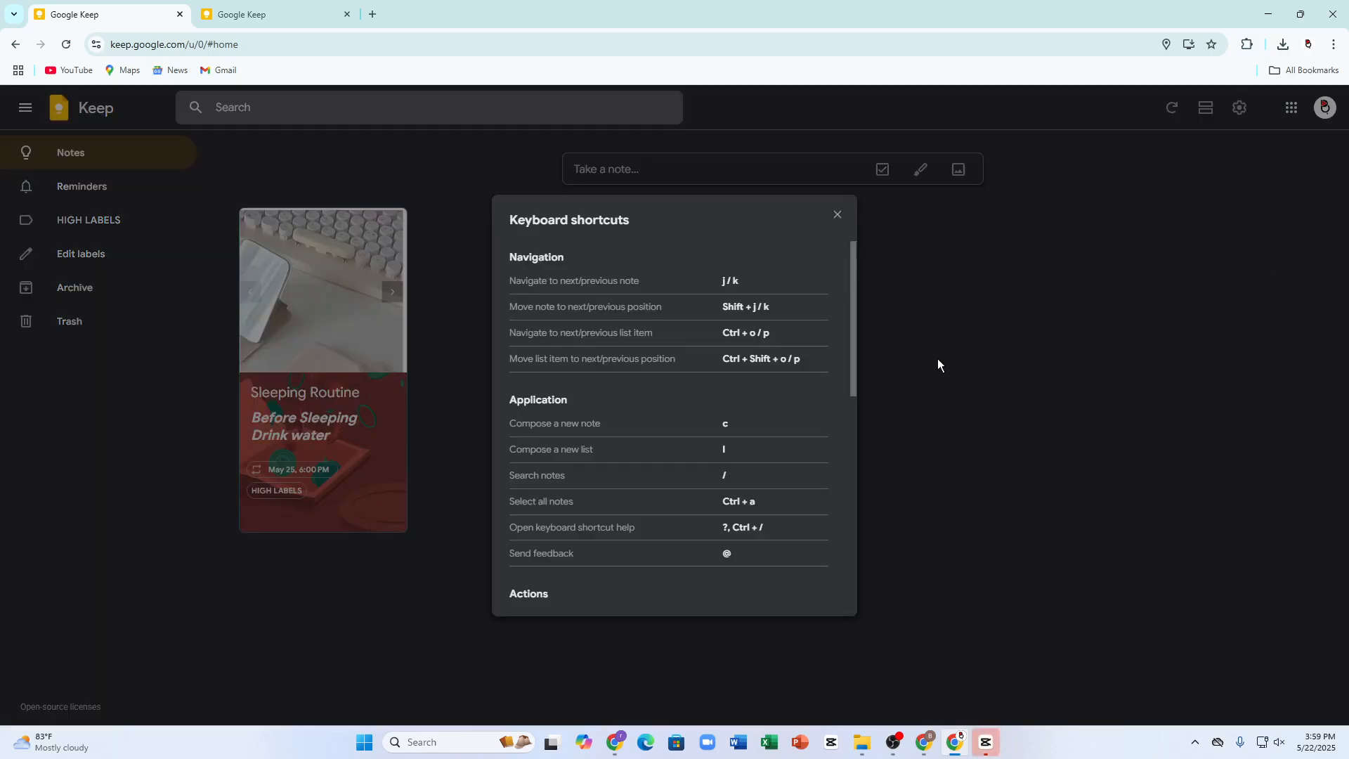
{"action": "scroll", "coordinate": [748, 435], "scroll_direction": "down", "scroll_amount": 8}
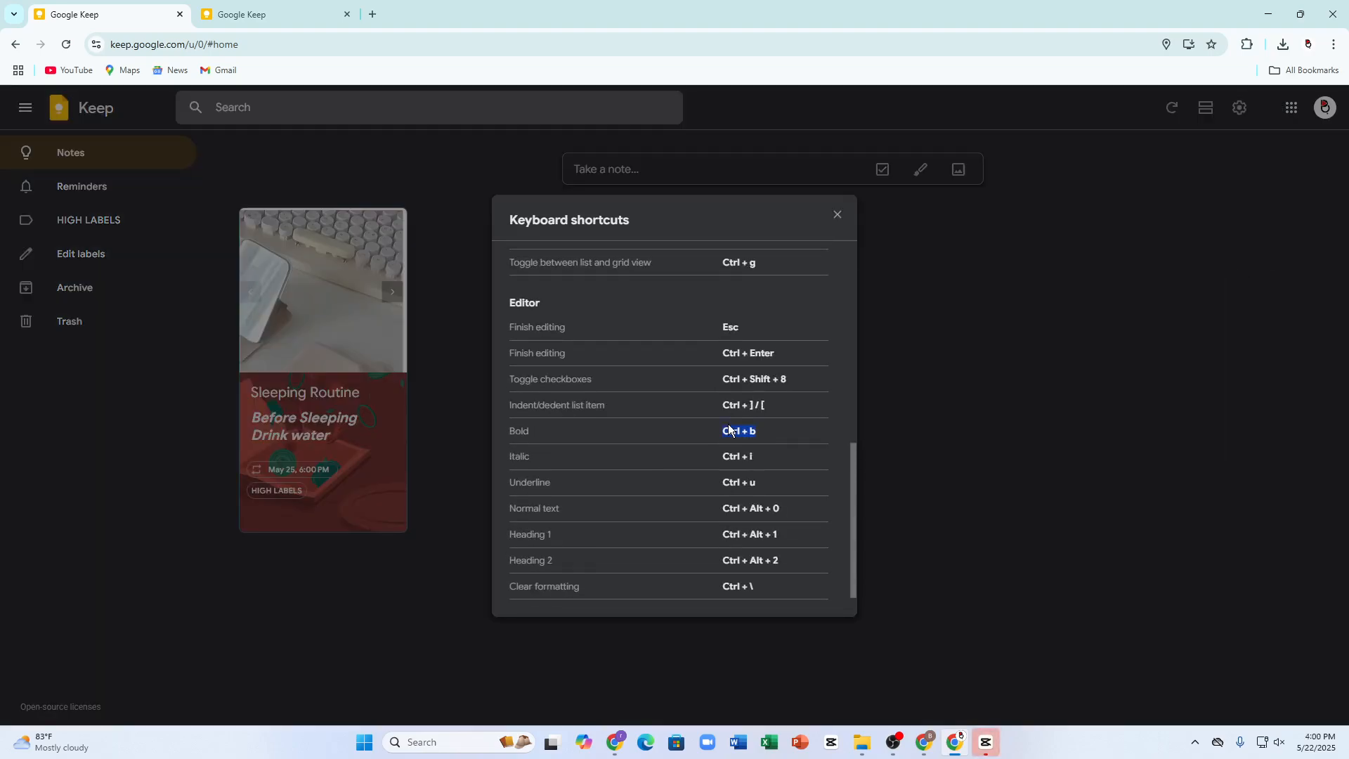
{"action": "left_click", "coordinate": [838, 213]}
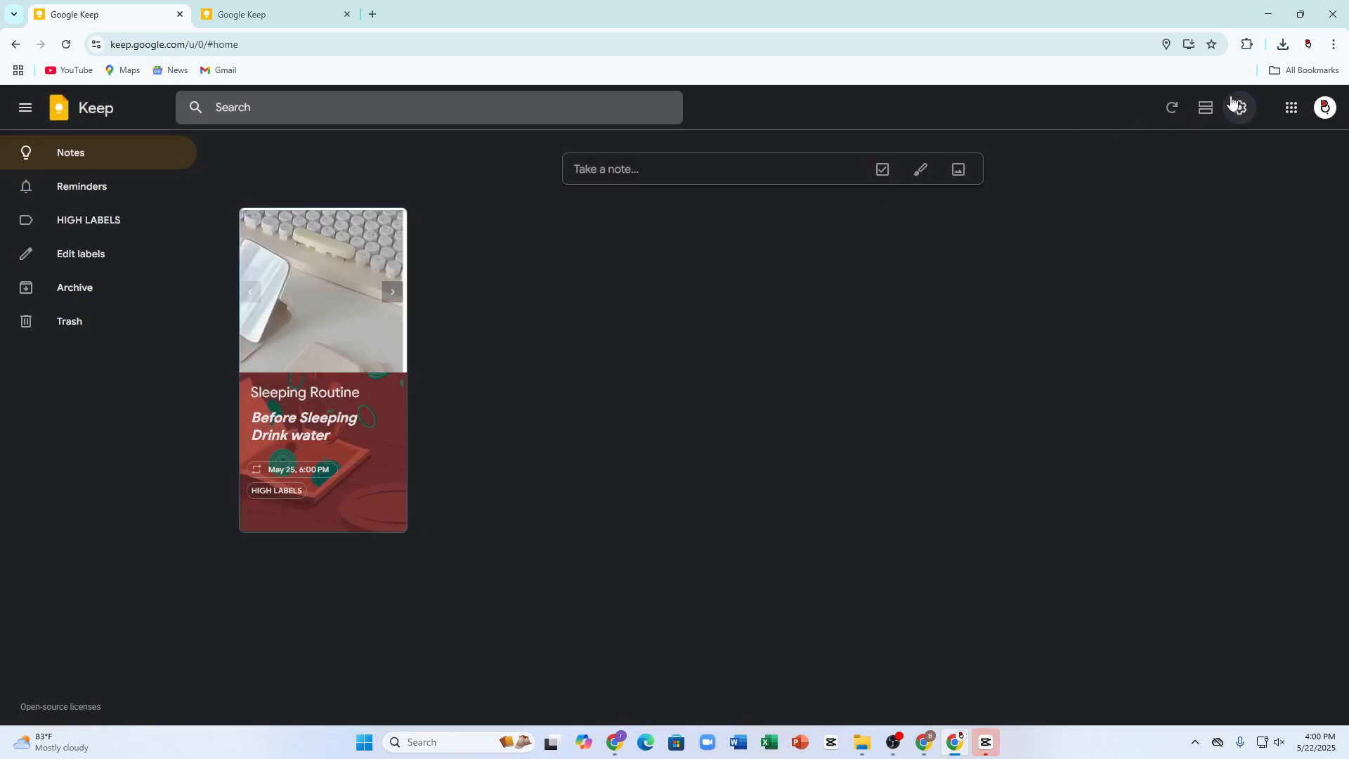
- Try editing the default evening reminder time and the sharing option in the settings, and discard the changes
{"action": "left_click", "coordinate": [1234, 104]}
{"action": "left_click", "coordinate": [1251, 140]}
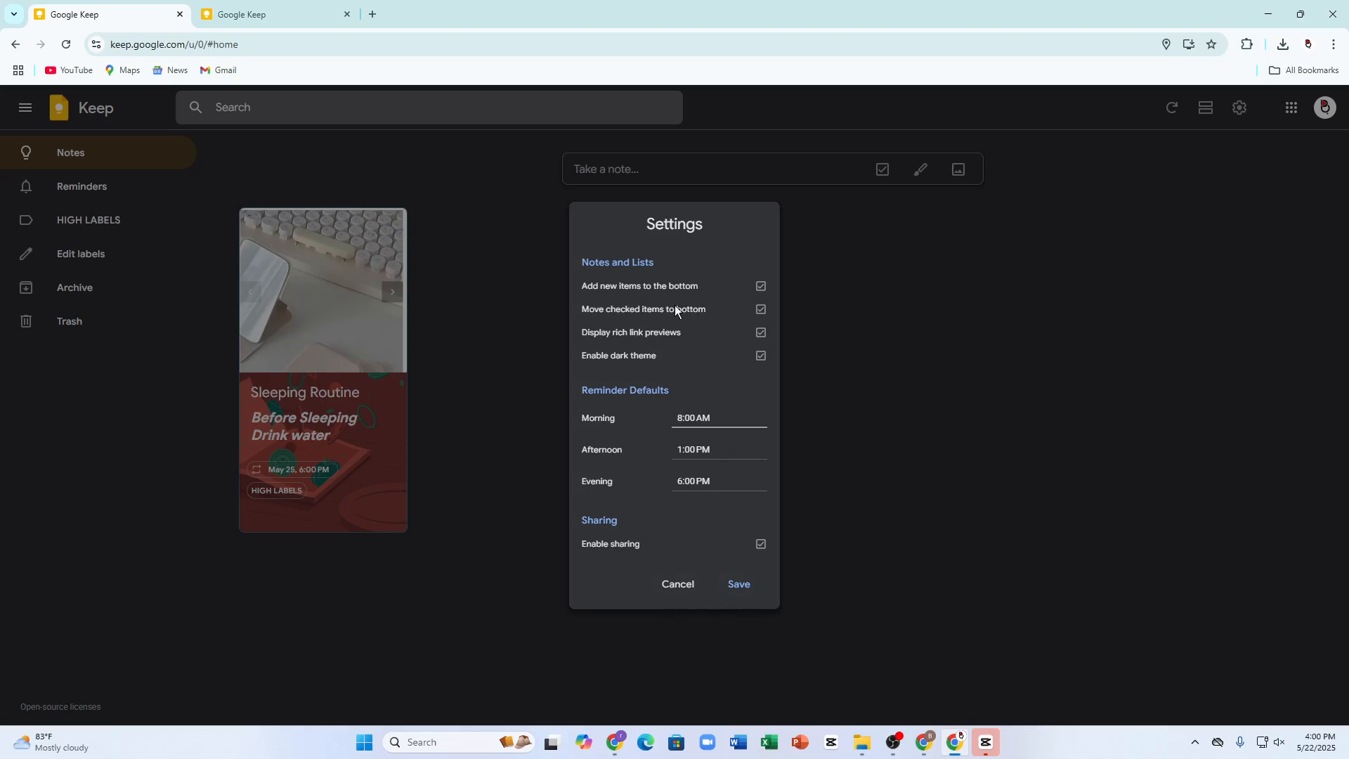
{"action": "left_click", "coordinate": [712, 474]}
{"action": "key", "text": "BackSpace"}
{"action": "key", "text": "BackSpace"}
{"action": "key", "text": "BackSpace"}
{"action": "key", "text": "BackSpace"}
{"action": "right_click", "coordinate": [702, 486]}
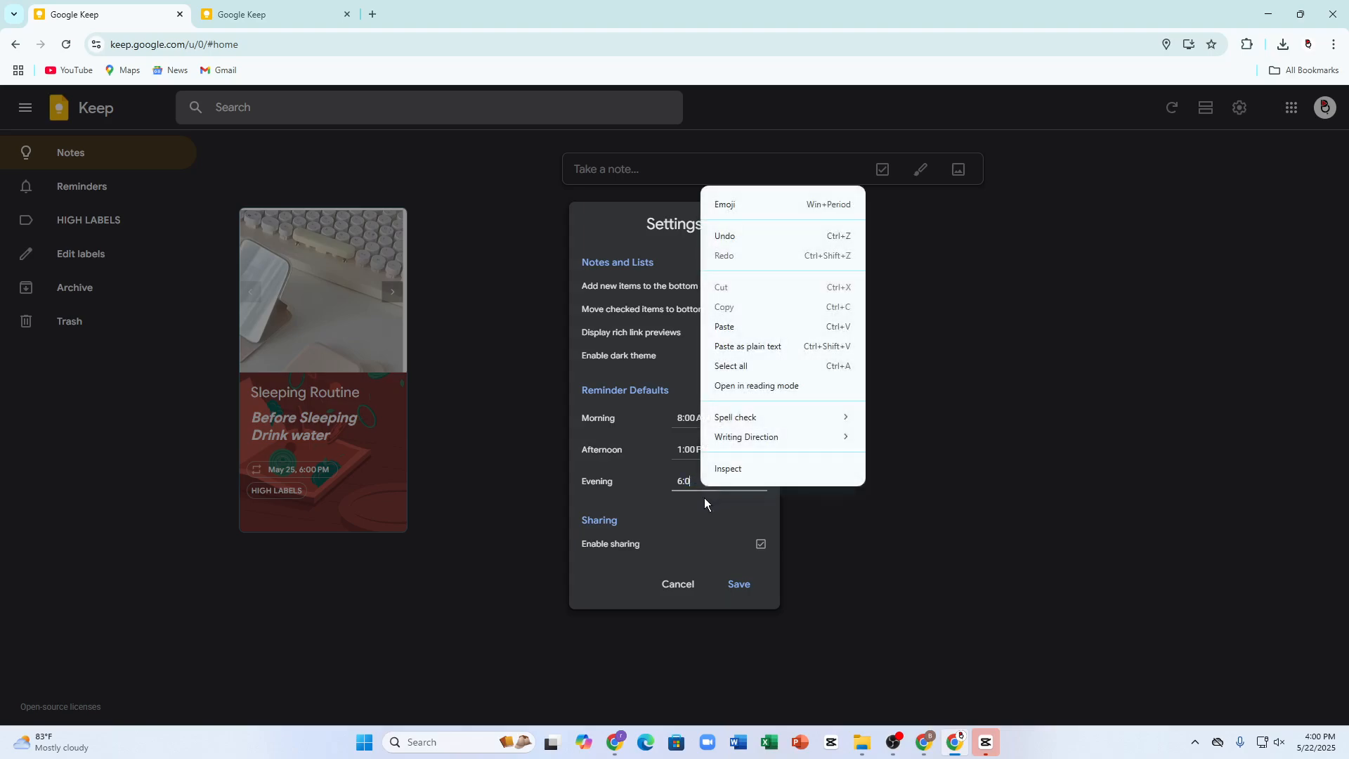
{"action": "left_click", "coordinate": [714, 532]}
{"action": "left_click_drag", "start_coordinate": [711, 481], "coordinate": [676, 481]}
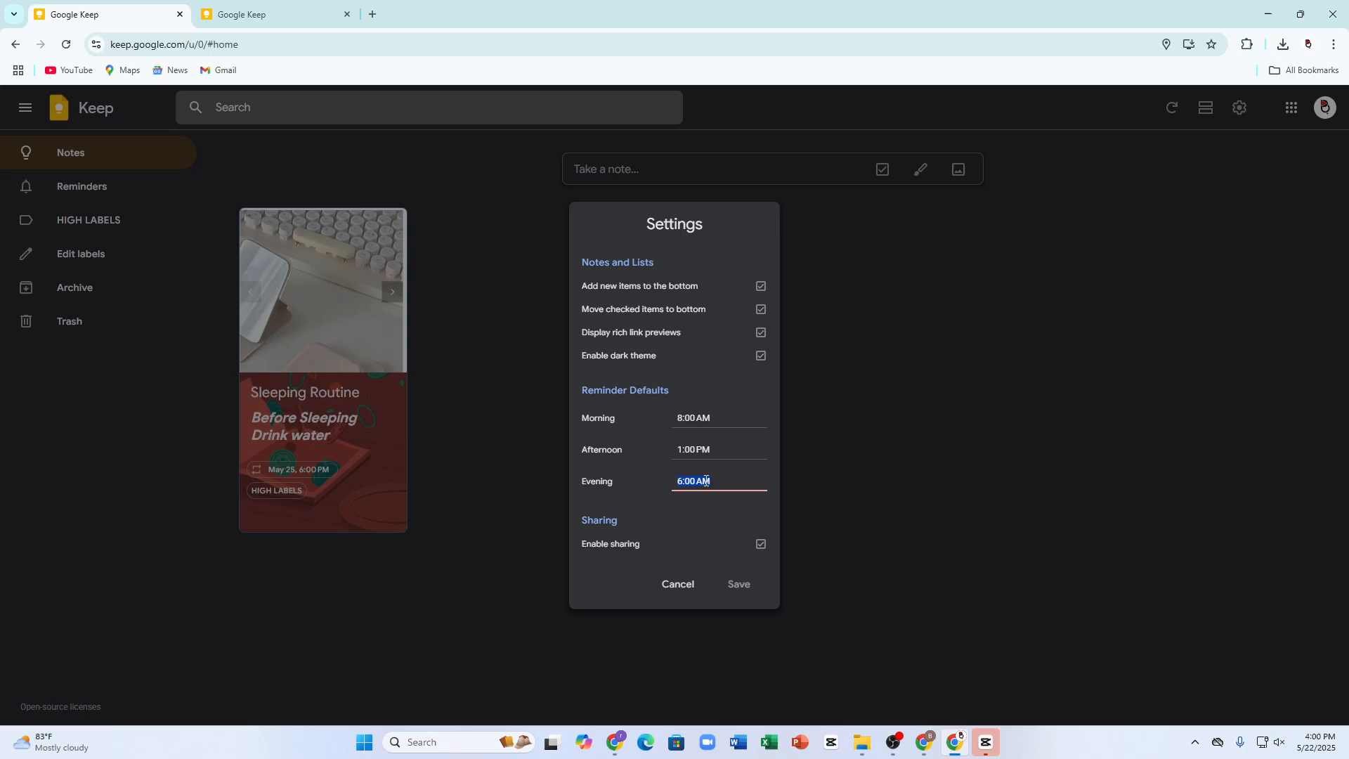
{"action": "key", "text": "BackSpace"}
{"action": "left_click", "coordinate": [761, 549]}
{"action": "left_click", "coordinate": [679, 584]}
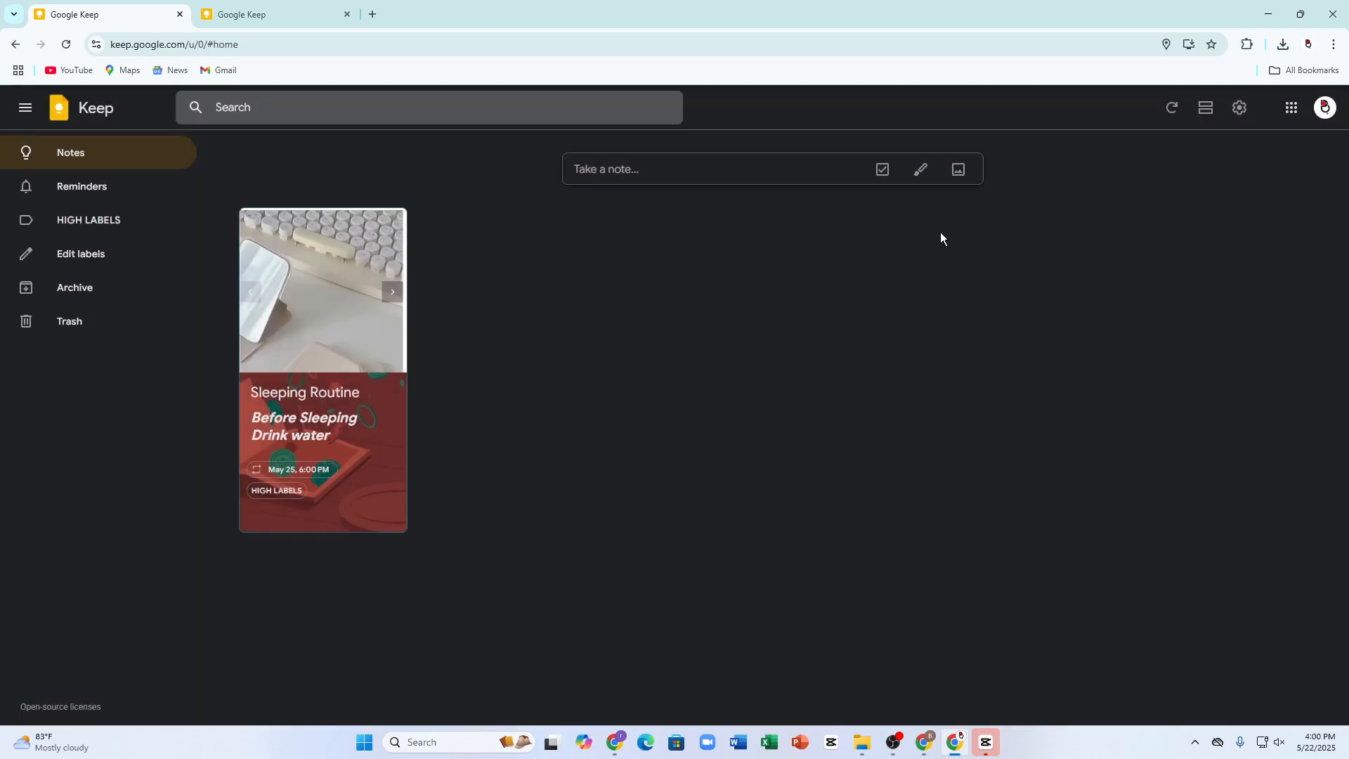
- Show the notes in list view, return to grid view, and refresh the notes and the page
{"action": "left_click", "coordinate": [1204, 108]}
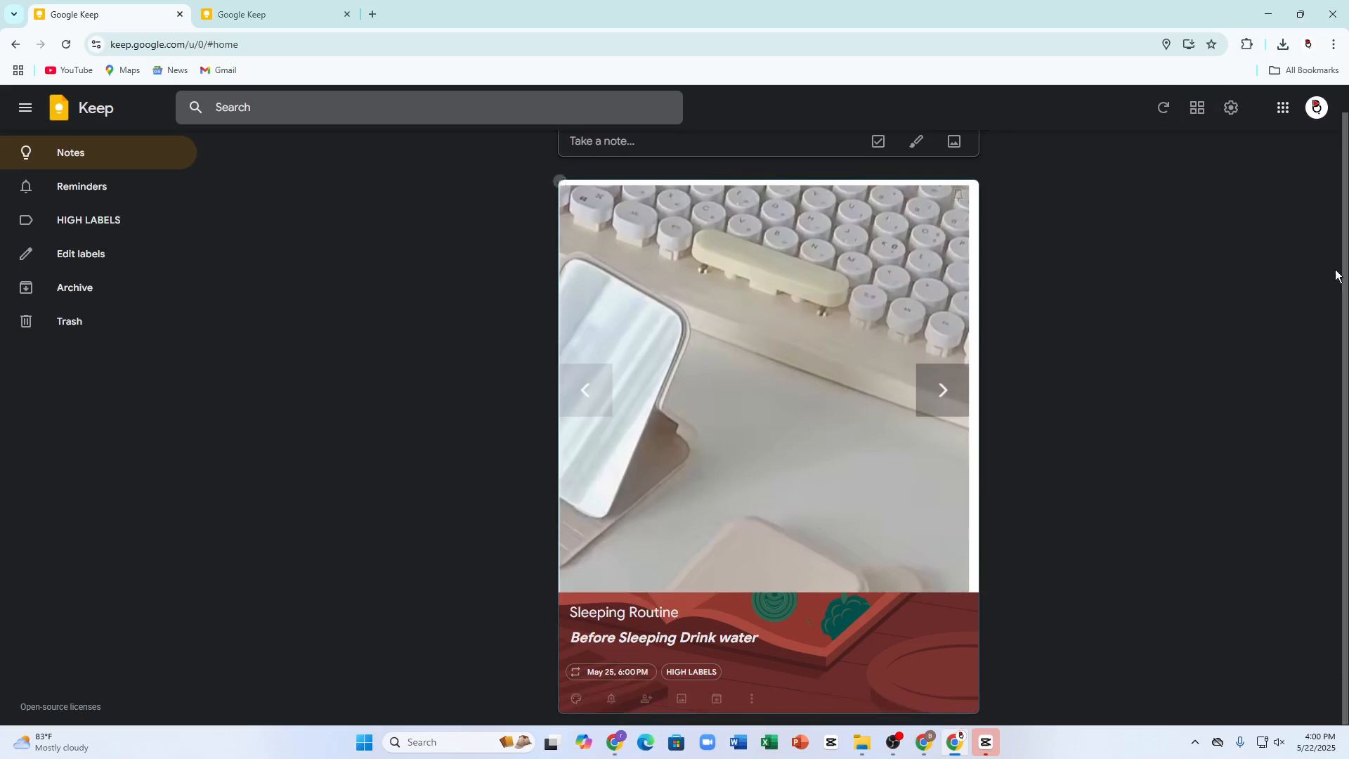
{"action": "left_click", "coordinate": [1196, 108]}
{"action": "left_click", "coordinate": [1171, 112]}
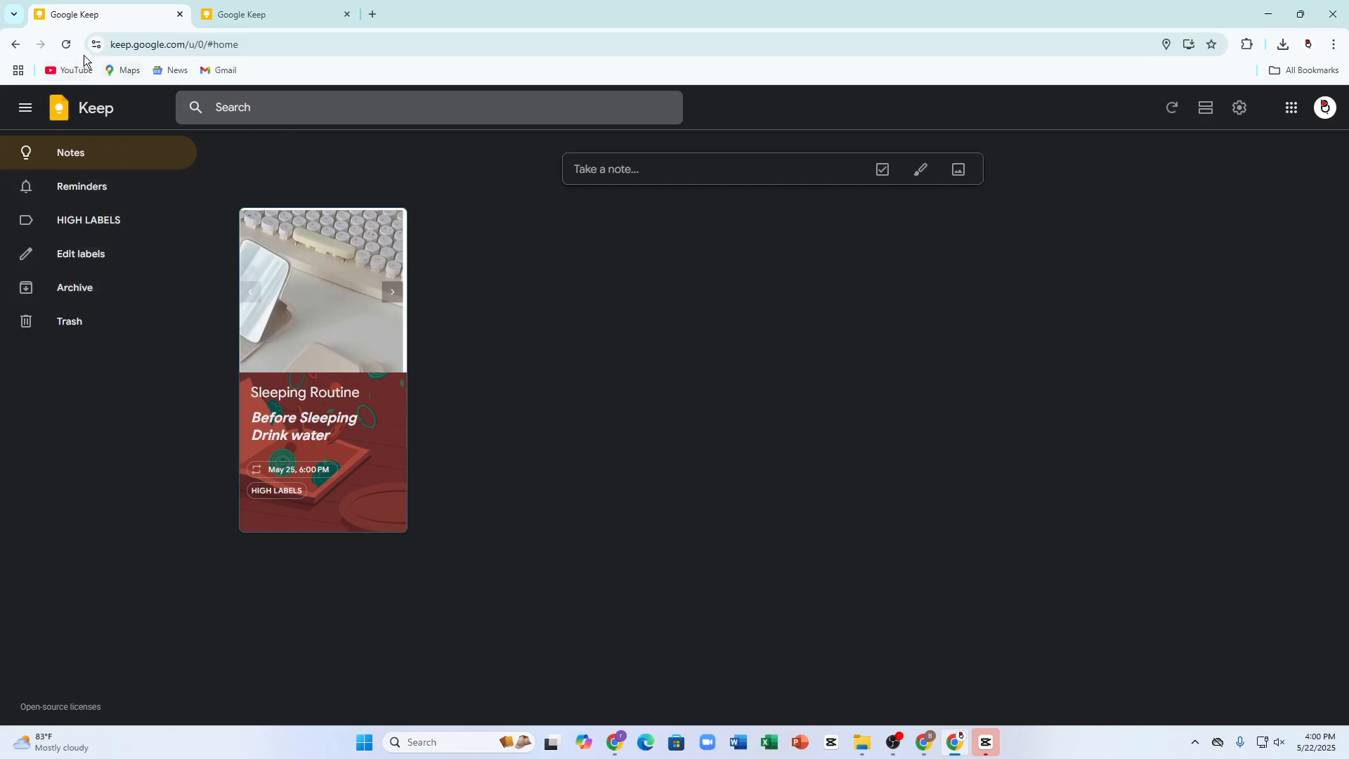
{"action": "left_click", "coordinate": [65, 45]}
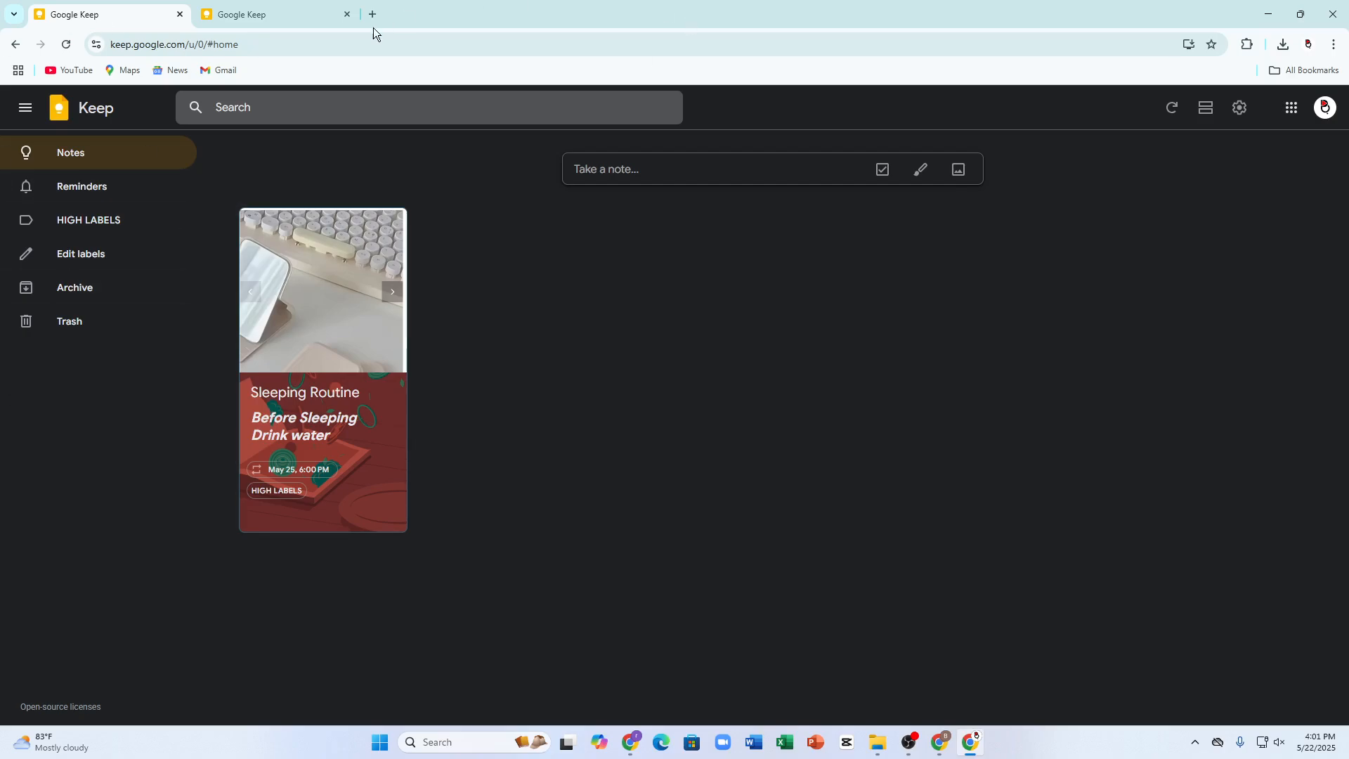
{"action": "left_click", "coordinate": [332, 3]}
{"action": "left_click", "coordinate": [138, 6]}
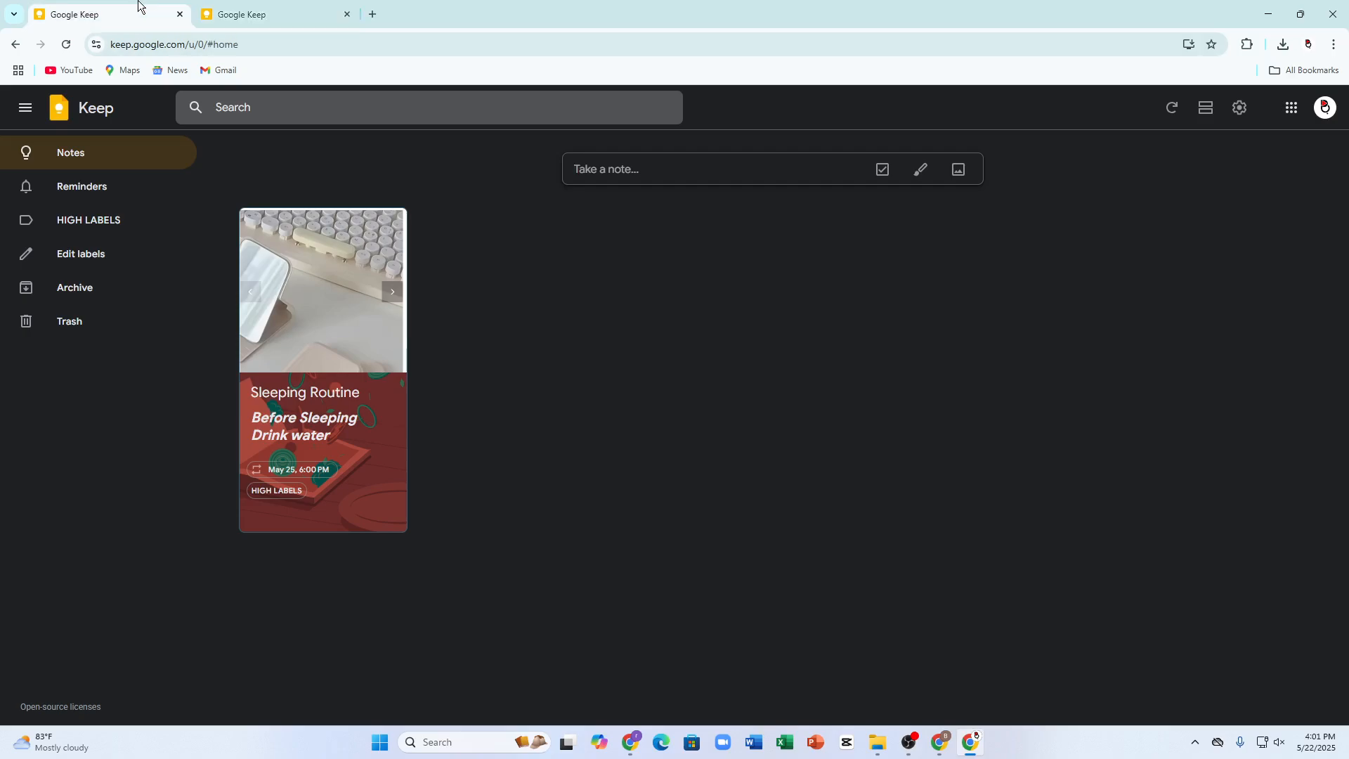